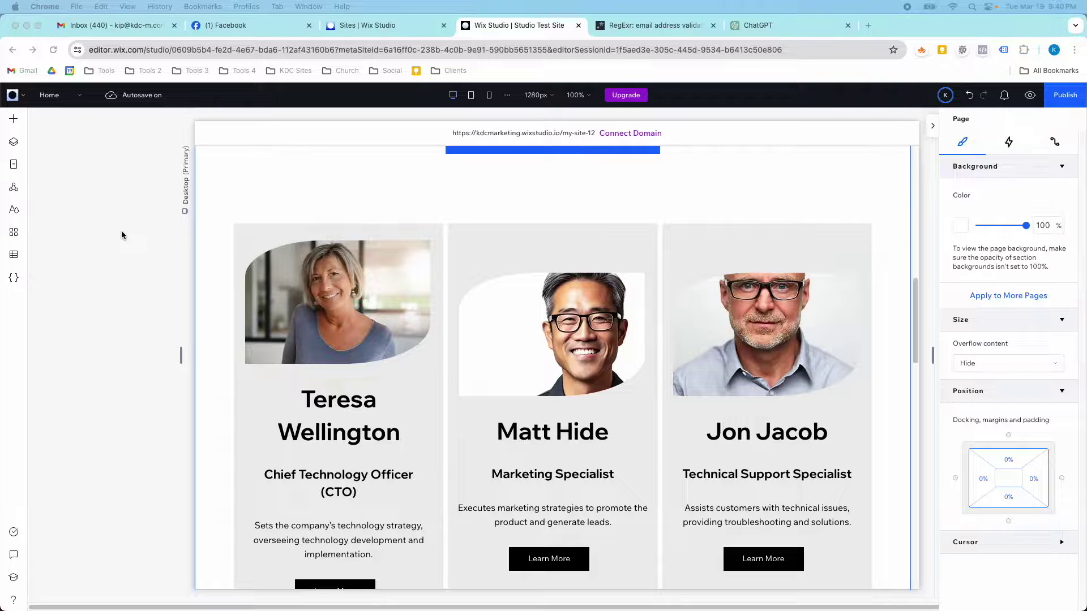
- Select the repeater inside the Our Team section and examine which dataset fields its elements are connected to
scroll(131, 243, "down", 2)
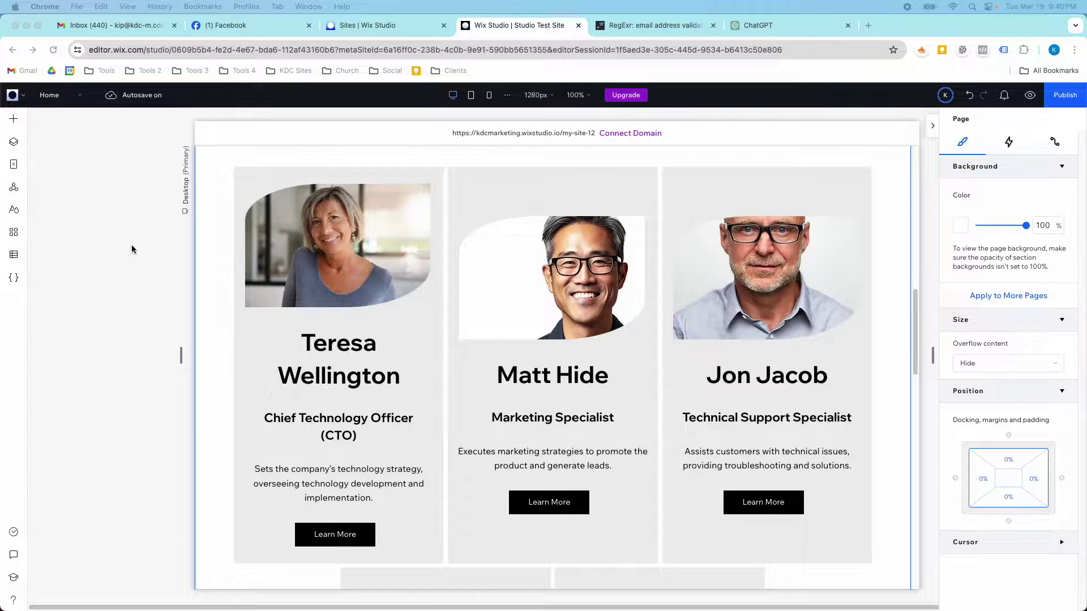
left_click(404, 324)
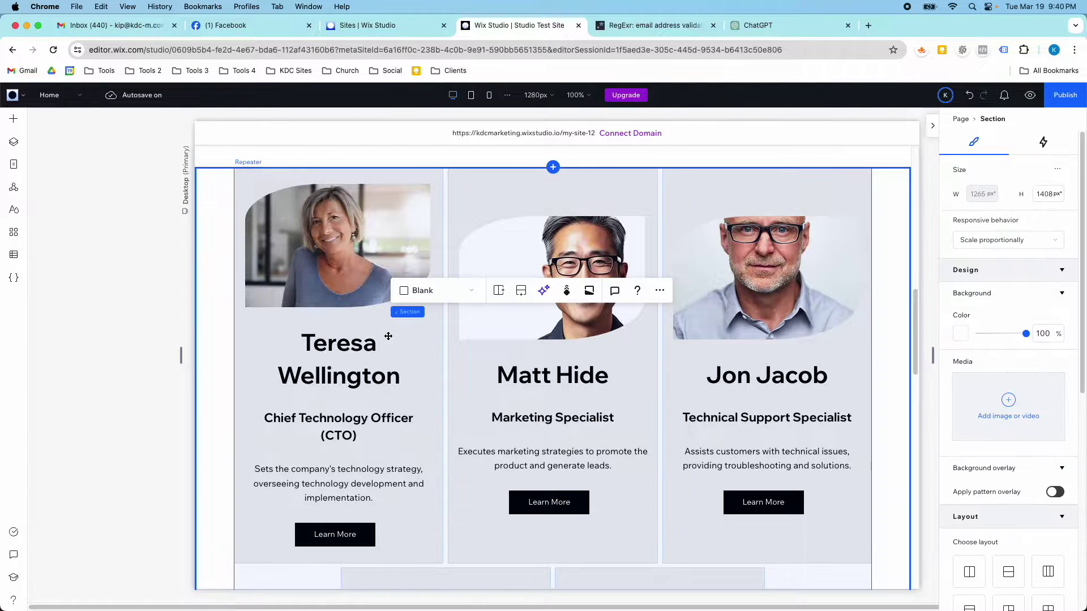
left_click(17, 142)
left_click(59, 232)
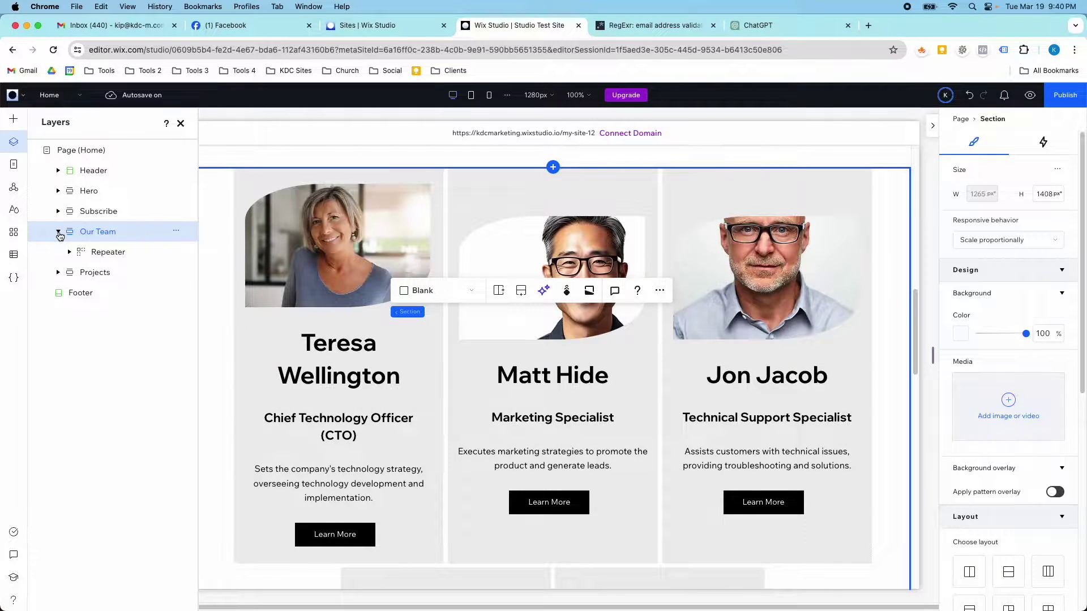
left_click(114, 258)
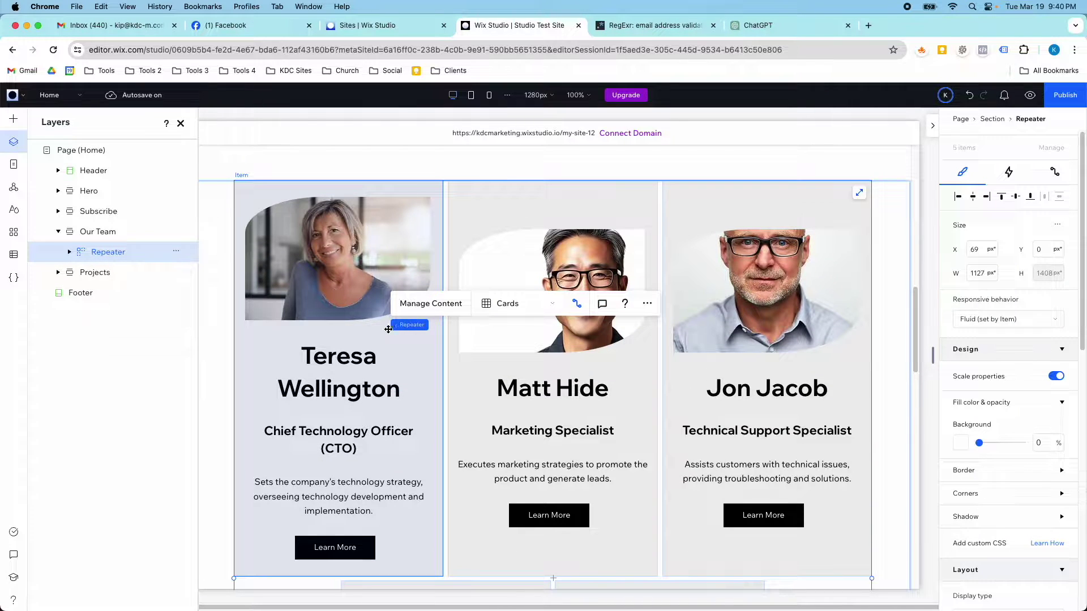
left_click(577, 304)
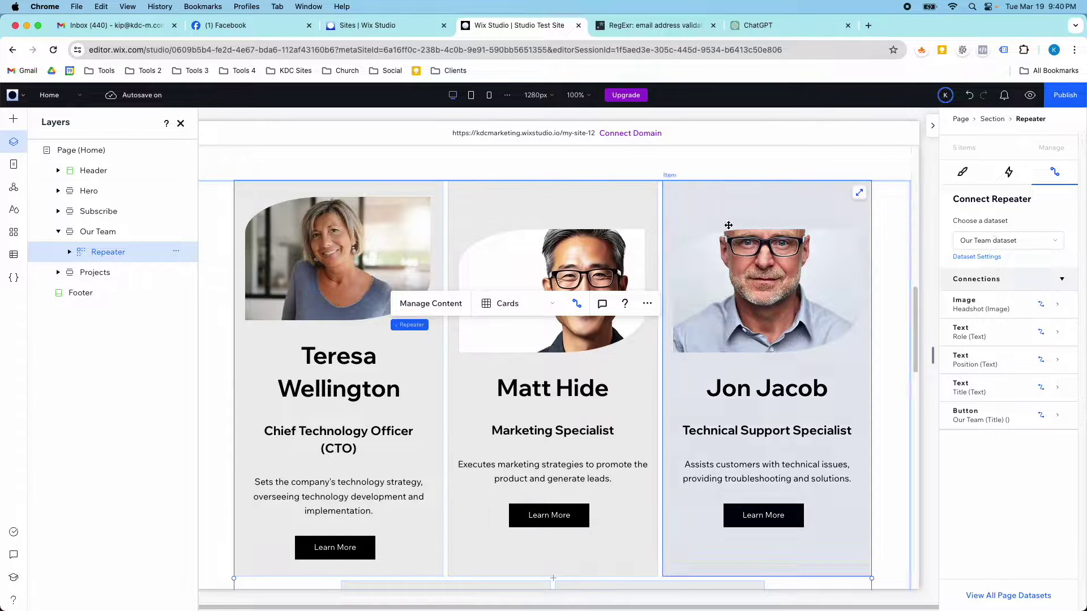
- Open the Our Team collection, change the status of items 8 to 10 to visible, and close the collection
left_click(13, 256)
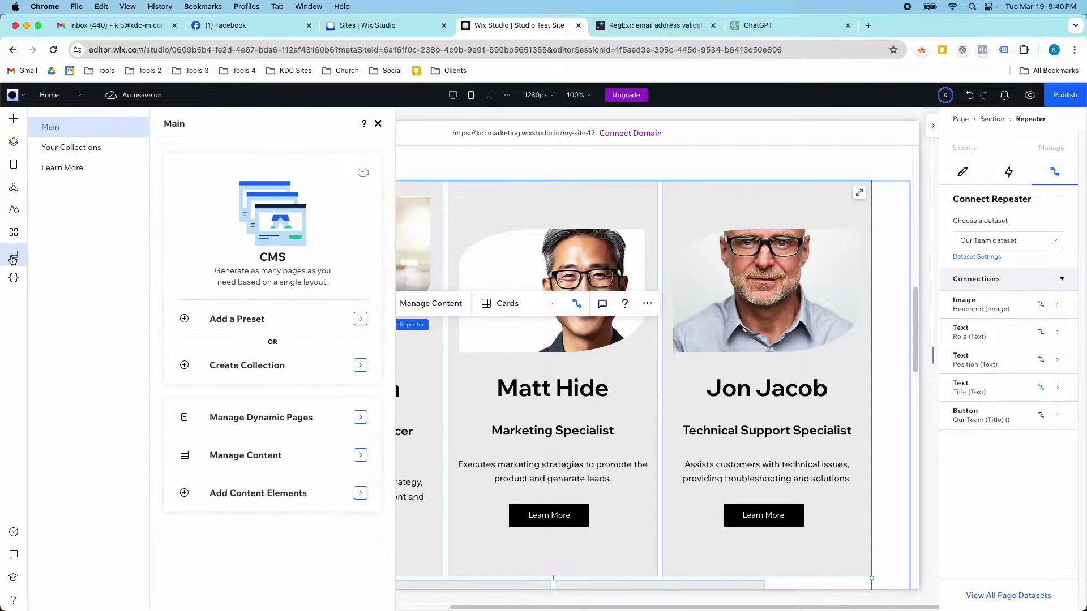
left_click(71, 149)
left_click(200, 197)
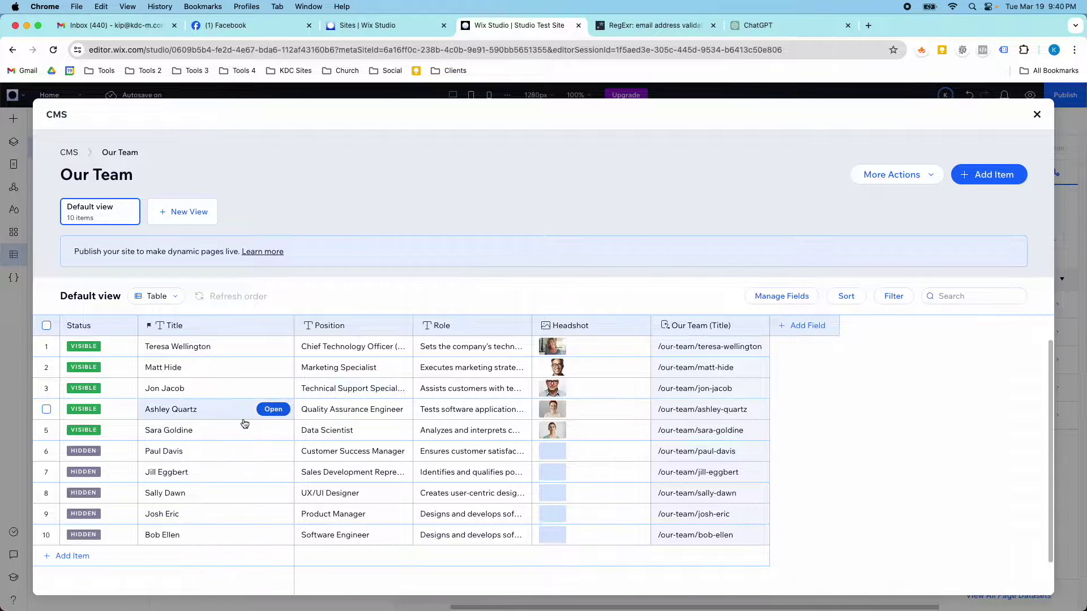
left_click(47, 493)
left_click(46, 514)
left_click(46, 536)
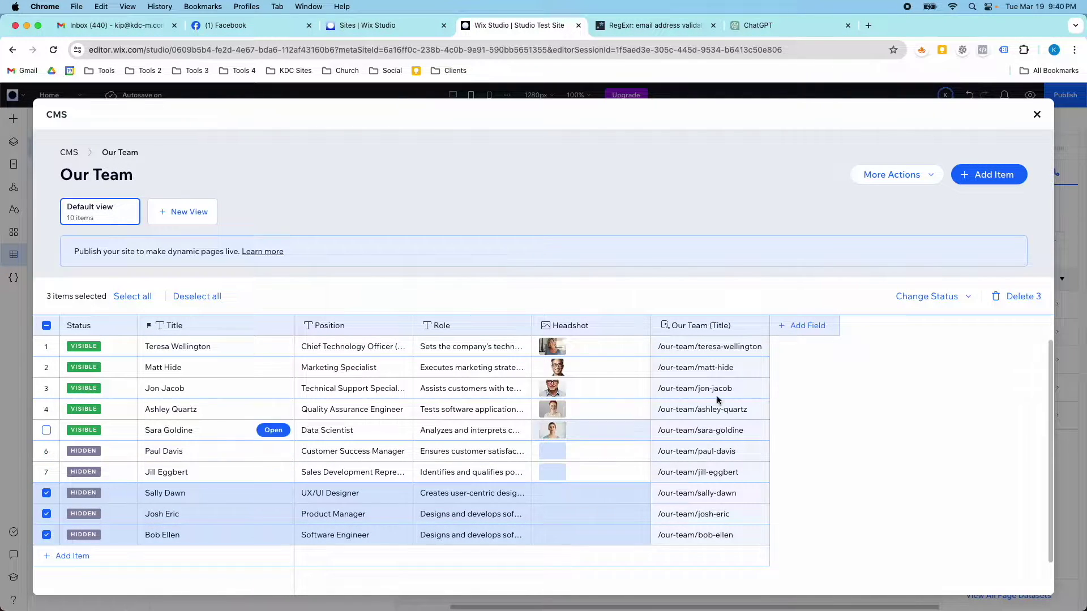
left_click(940, 298)
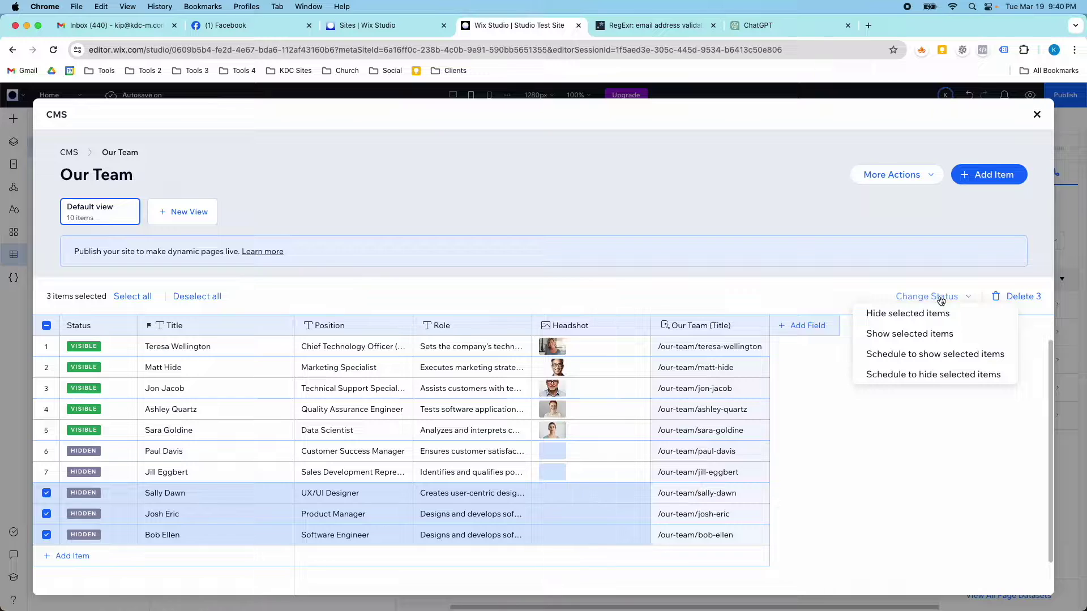
left_click(934, 332)
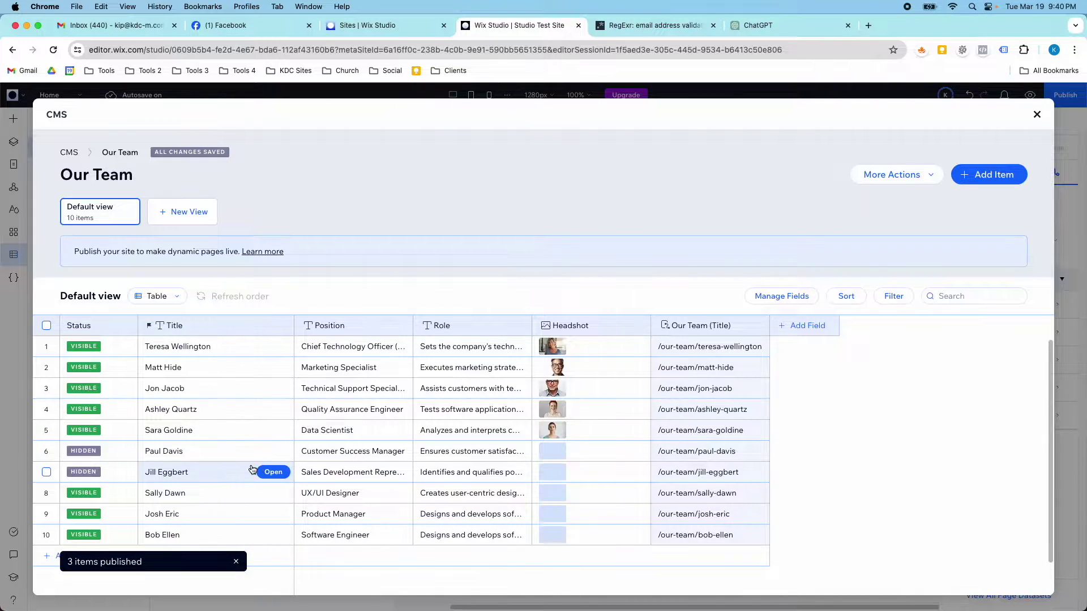
left_click(1036, 115)
left_click(378, 123)
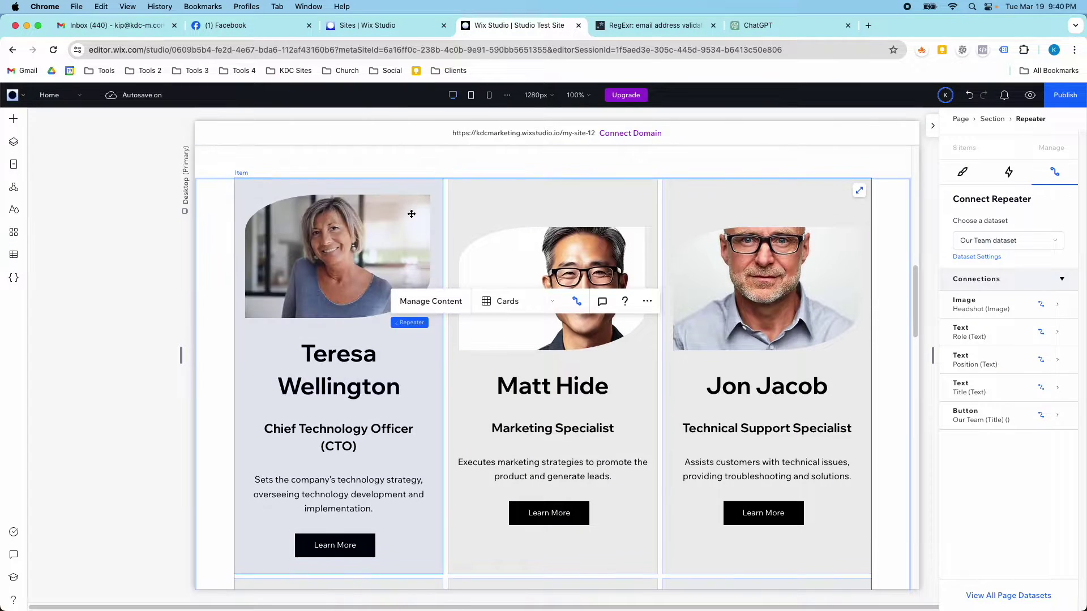
- Review the team member cards that the repeater generates on the home page, including those without headshots
scroll(411, 214, "down", 10)
scroll(411, 214, "down", 4)
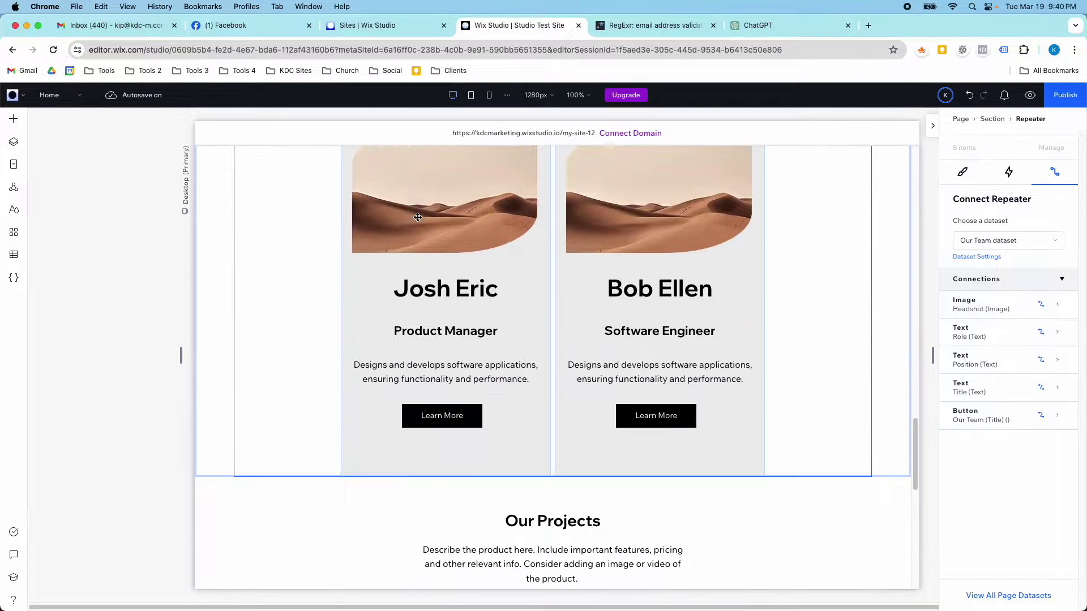
scroll(425, 221, "up", 10)
scroll(770, 342, "down", 1)
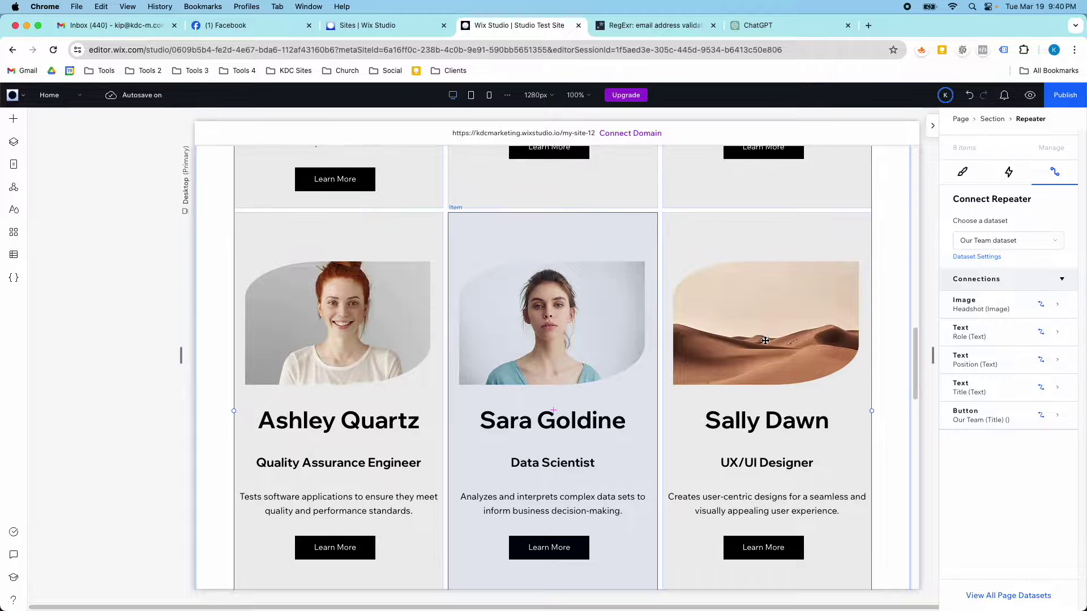
scroll(676, 305, "up", 8)
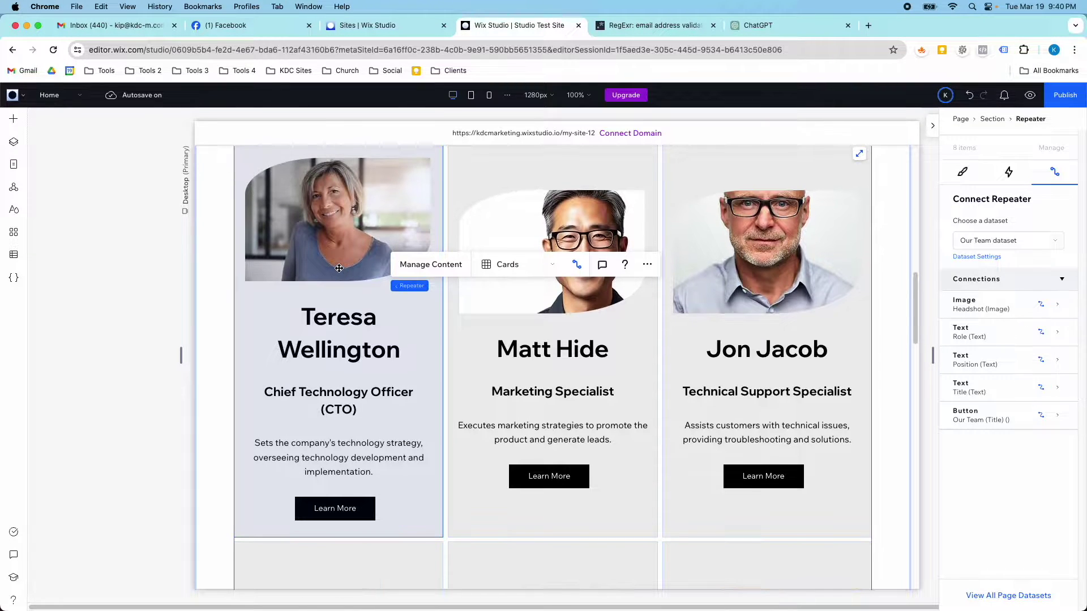
scroll(340, 267, "up", 1)
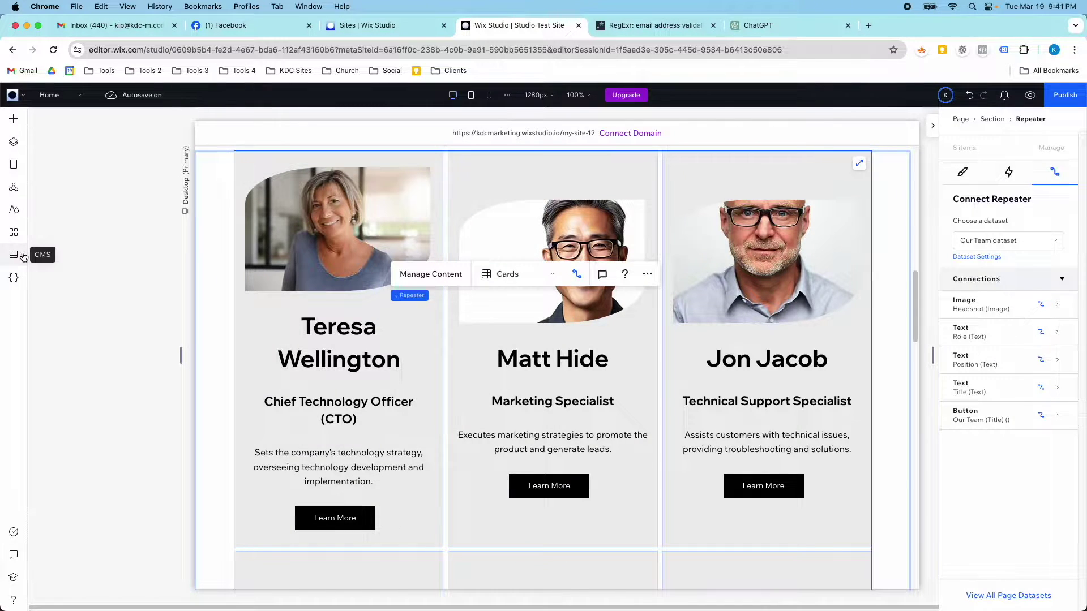
scroll(288, 262, "up", 5)
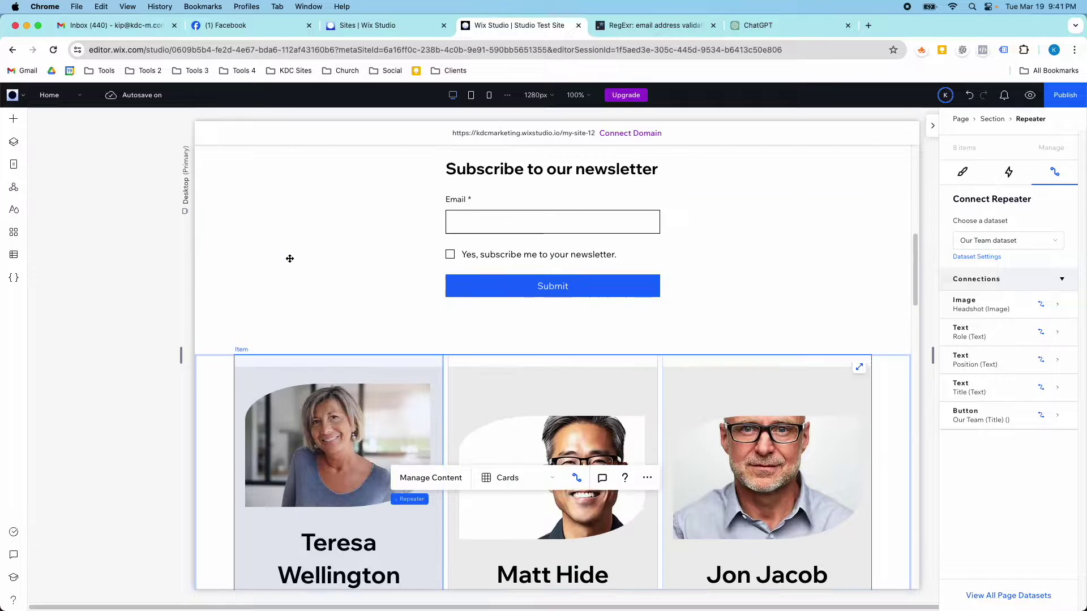
scroll(255, 260, "up", 4)
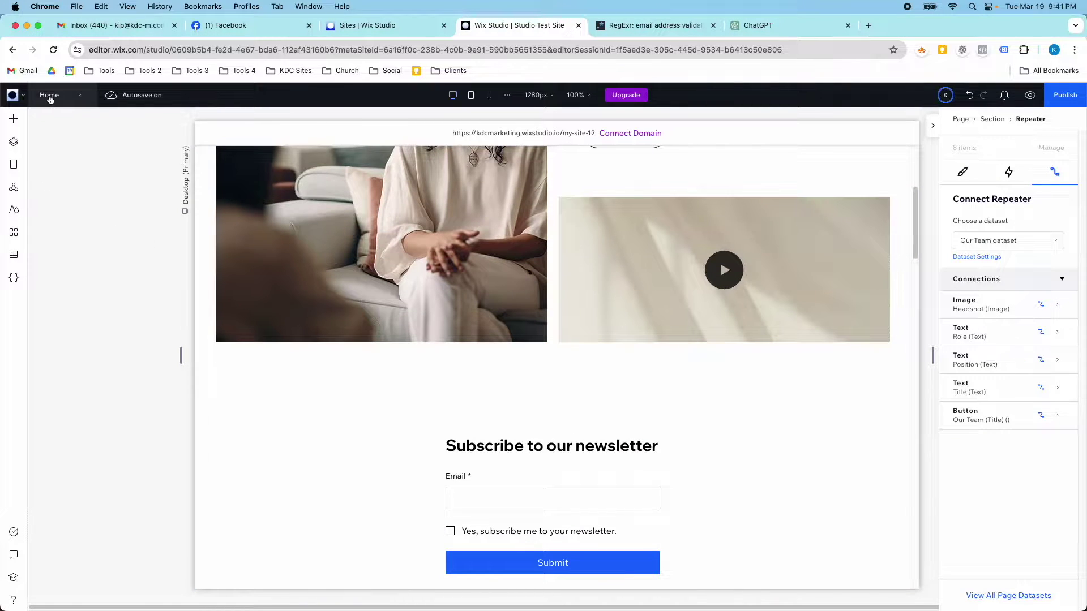
- Switch from the home page to the team form page and bring up the input elements available to add
left_click(50, 96)
left_click(63, 180)
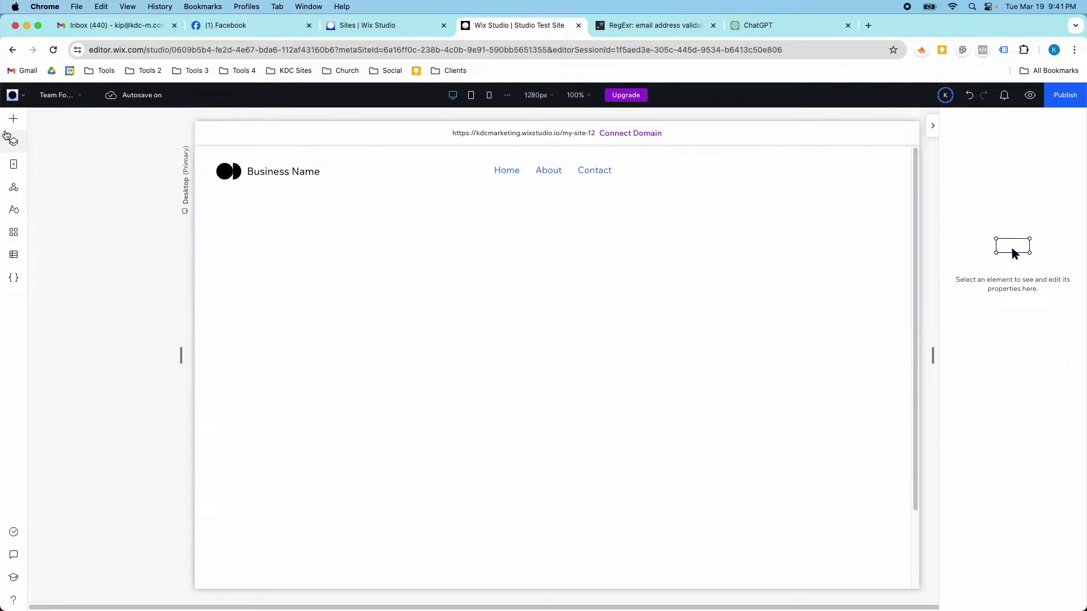
left_click(11, 123)
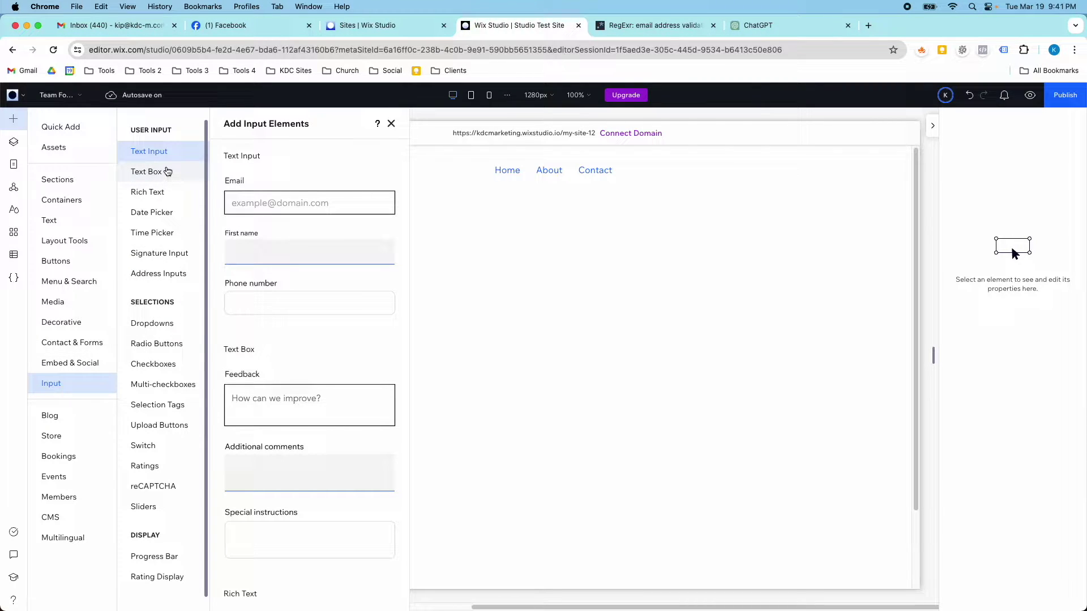
- Browse the available input elements, including dropdowns, radio buttons, ratings, reCAPTCHA and sliders
left_click(159, 318)
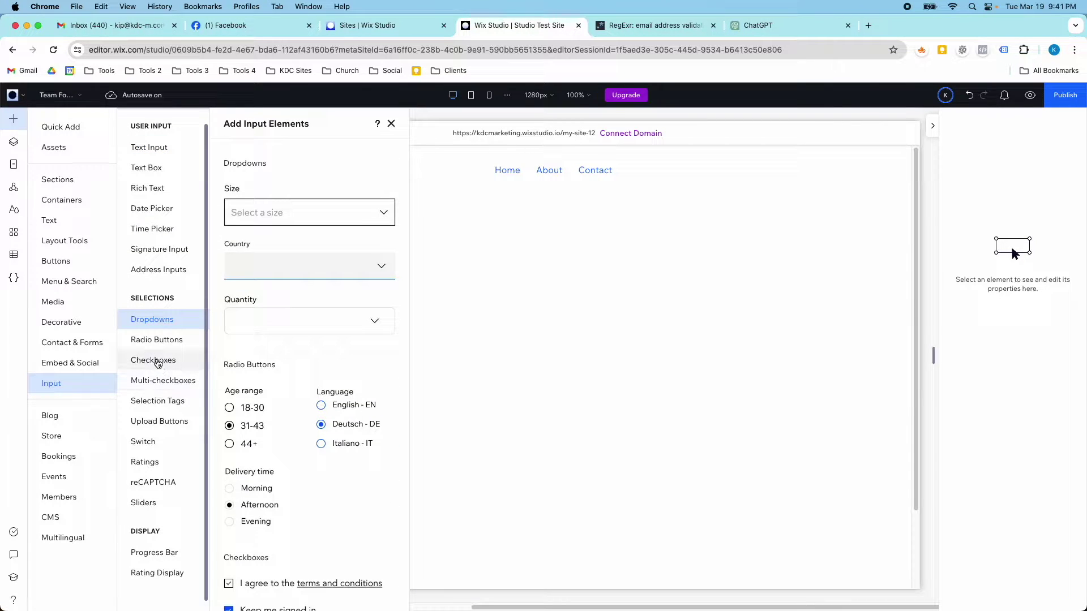
left_click(157, 466)
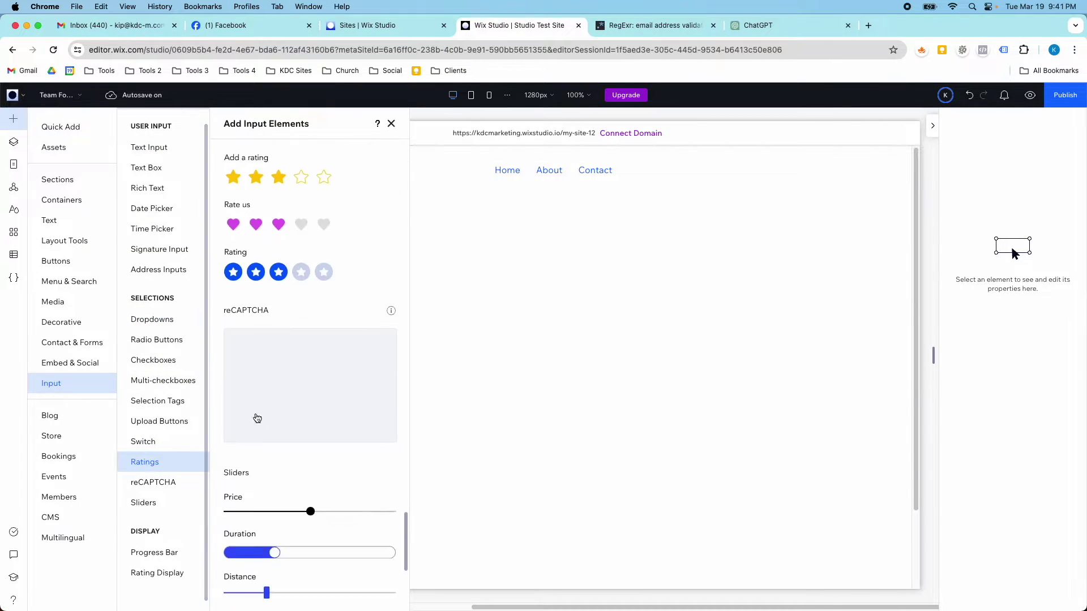
scroll(280, 234, "up", 2)
scroll(277, 234, "down", 2)
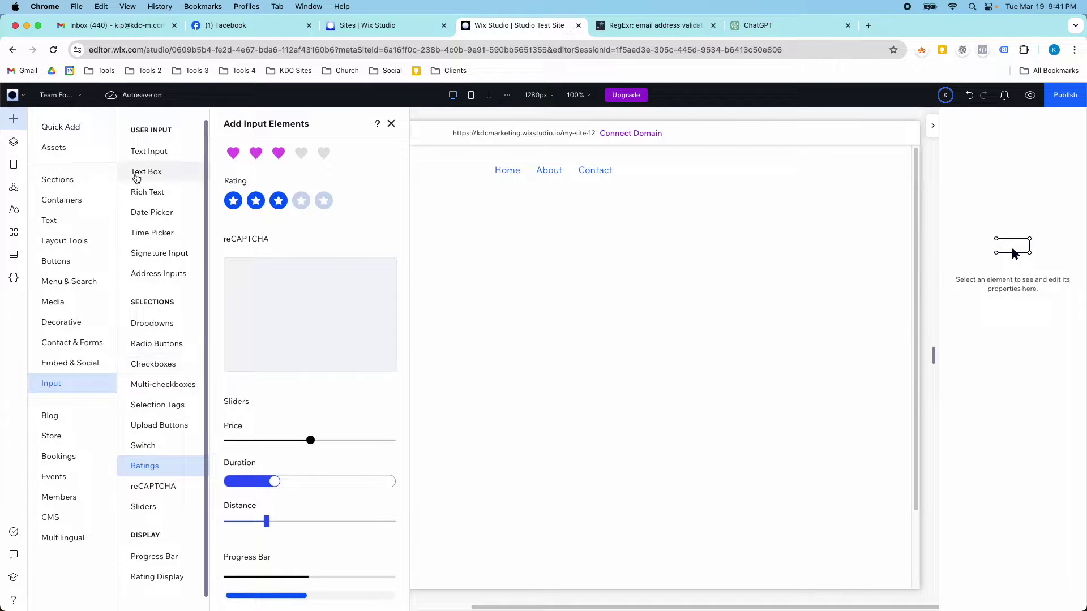
- Add three Email text inputs to the blank section and stack them in a vertical column
left_click(142, 154)
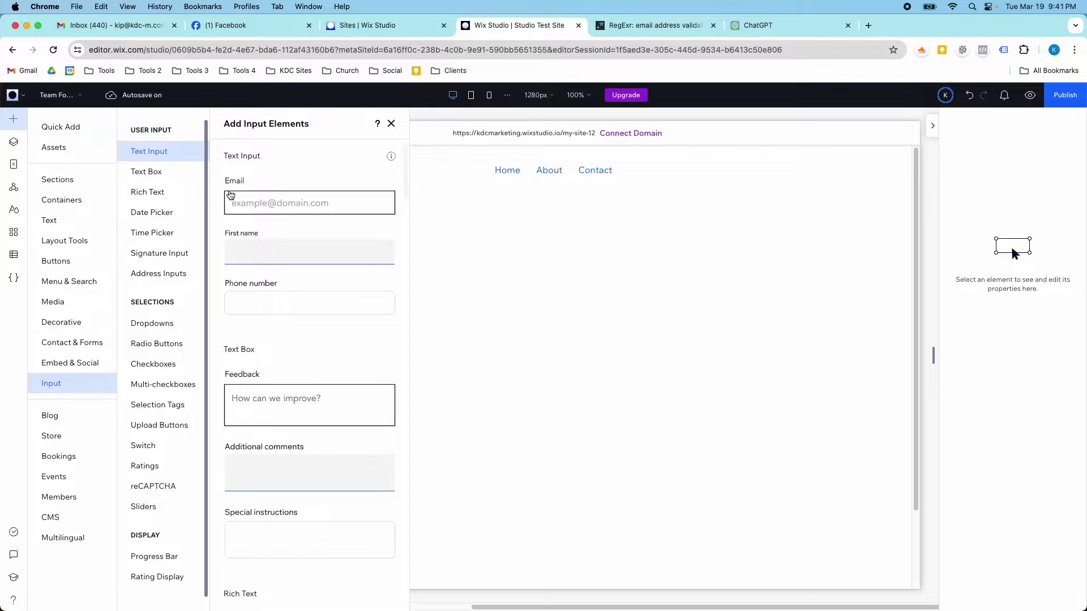
left_click_drag(229, 195, 485, 372)
left_click_drag(498, 286, 498, 315)
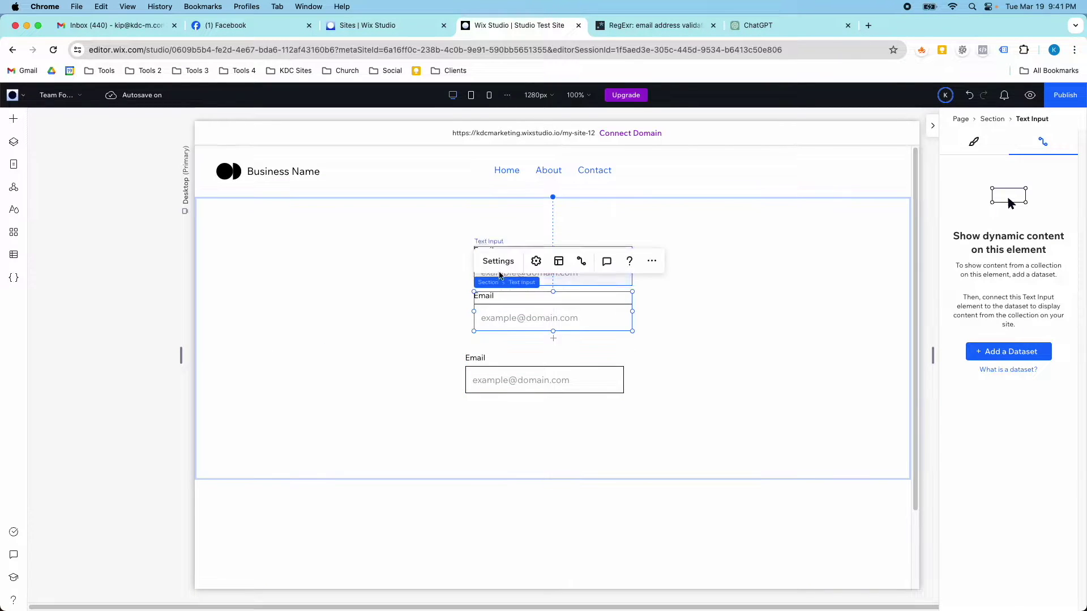
left_click_drag(498, 316, 517, 347)
- Set the uppermost text input's field title to "Name" and its placeholder text to "Please enter full name"
left_click(488, 251)
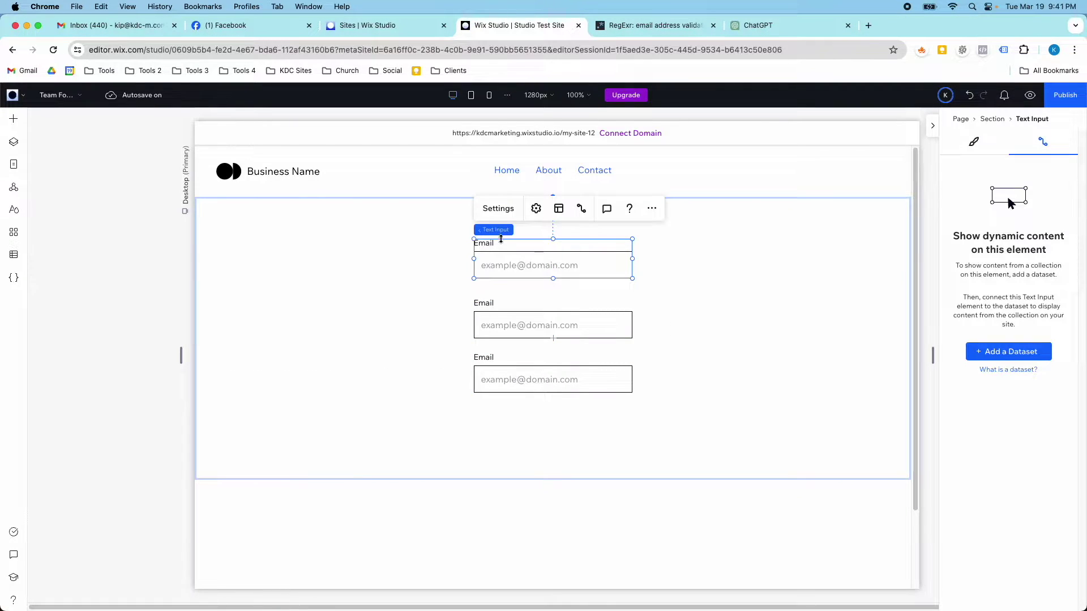
left_click(500, 210)
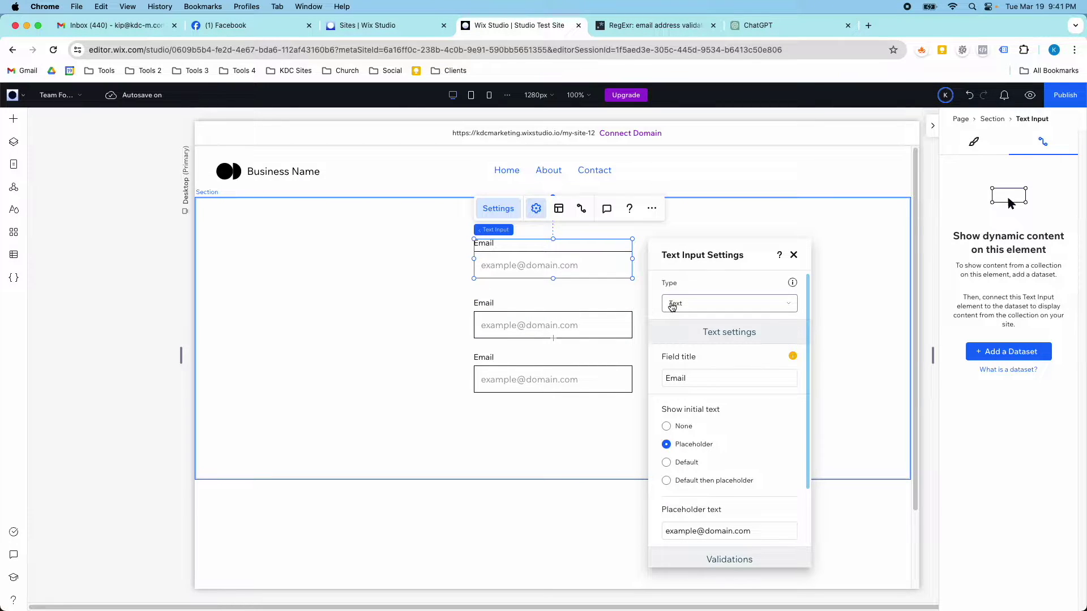
left_click(673, 306)
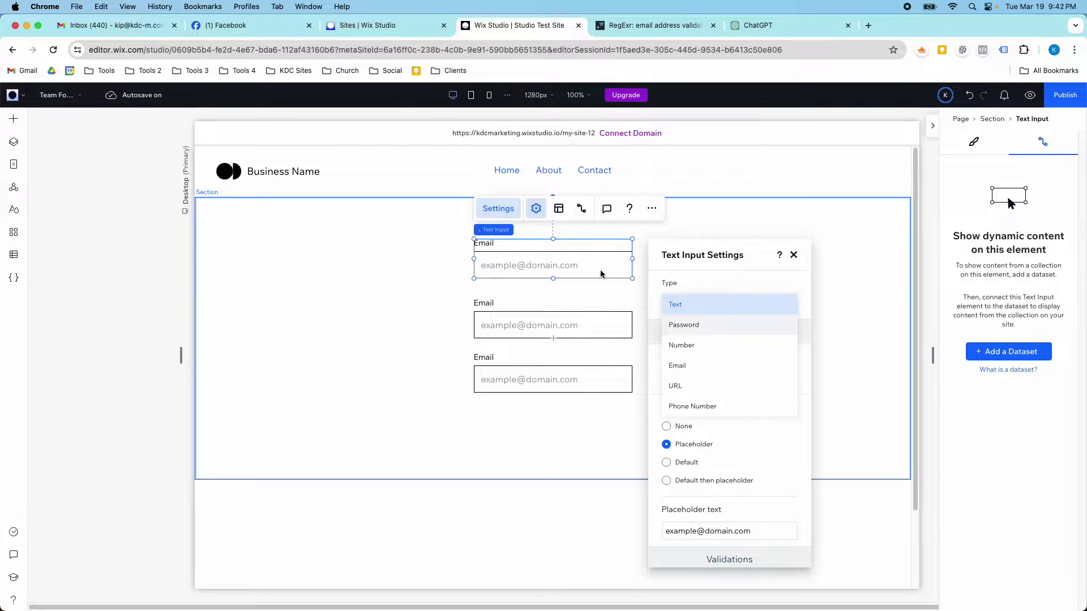
left_click(577, 255)
double_click(682, 379)
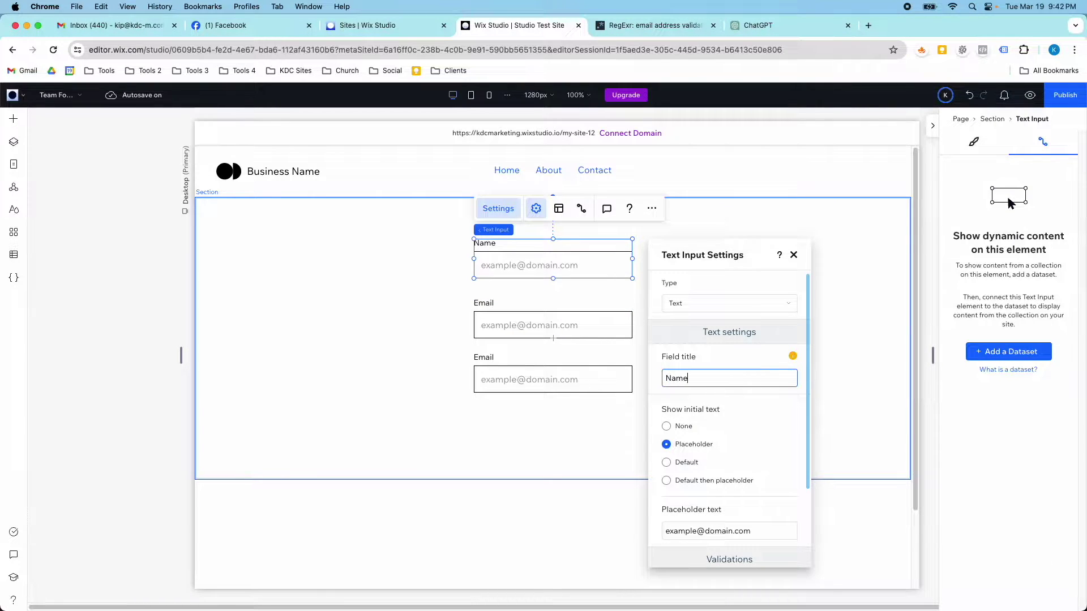
scroll(736, 407, "down", 3)
left_click_drag(666, 430, 727, 445)
type("Please enter full name")
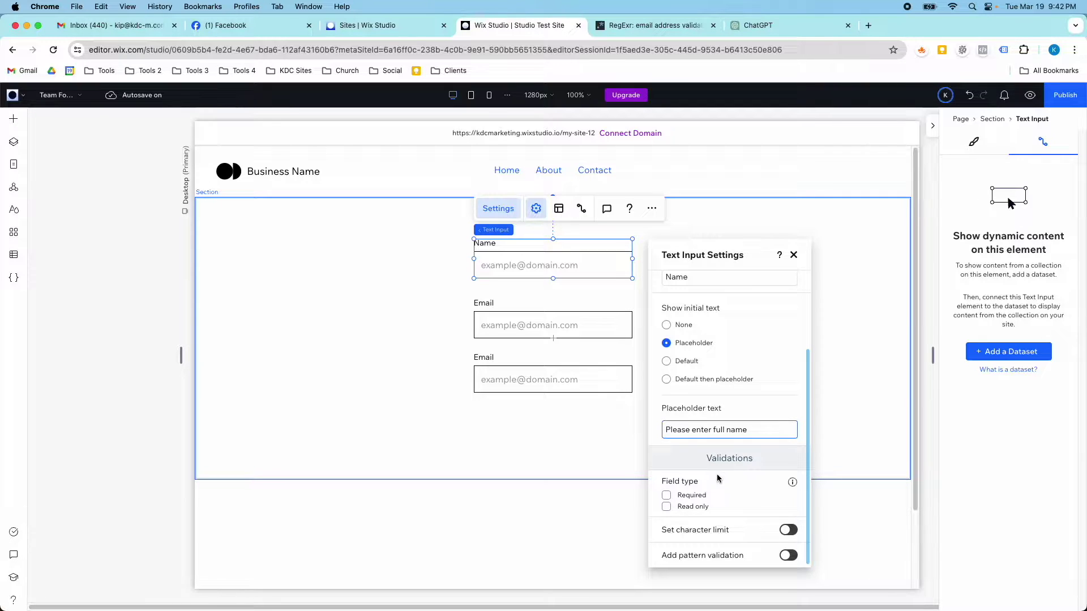
left_click(568, 403)
- Make the Name text input a required field
left_click(536, 251)
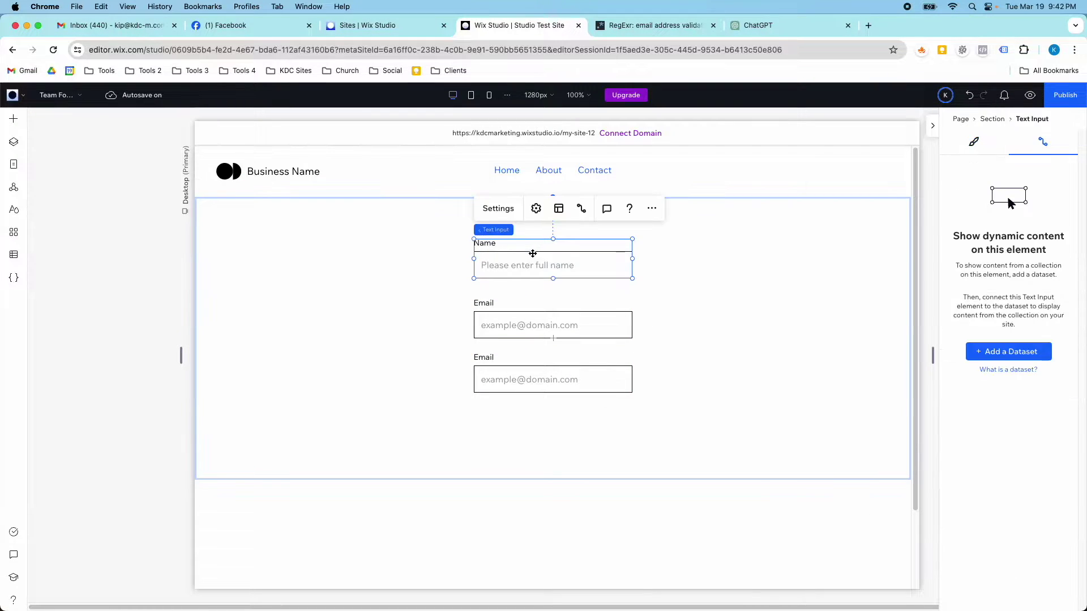
left_click(535, 210)
scroll(730, 473, "down", 3)
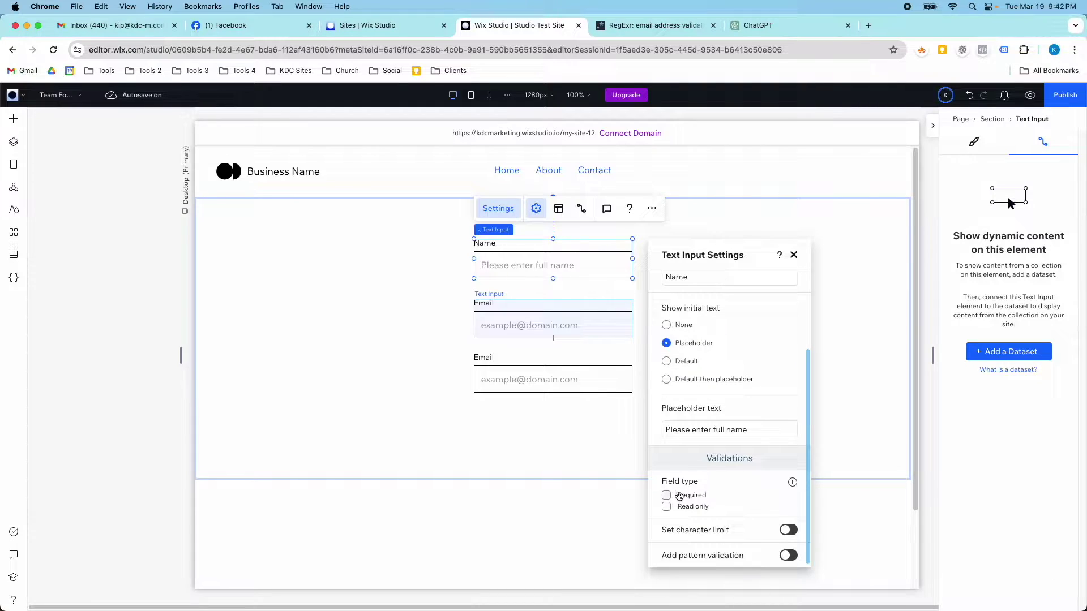
left_click(596, 440)
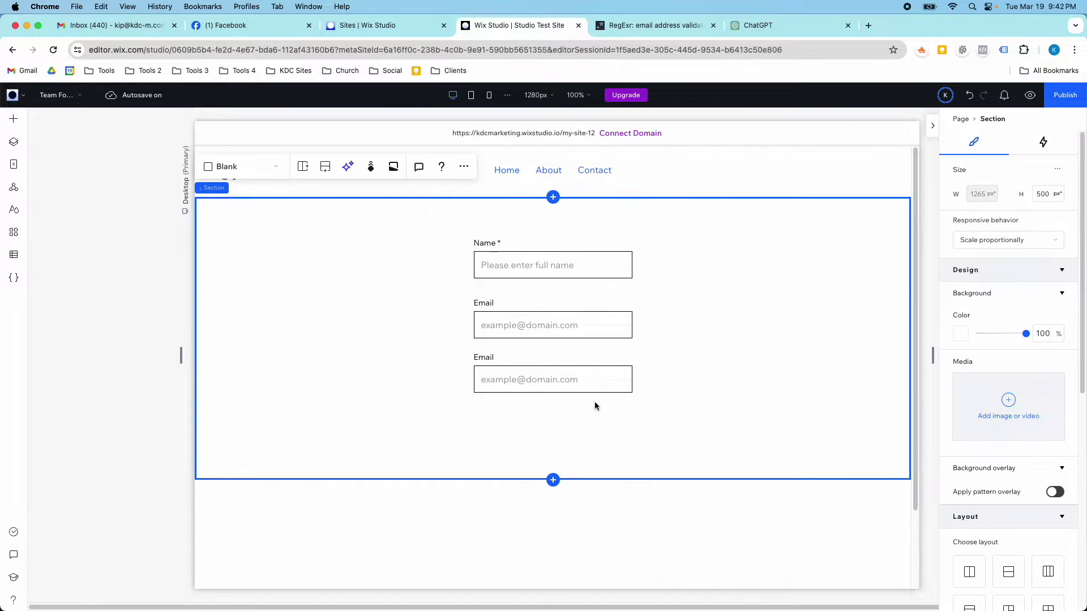
- Check the fields of the Our Team collection and set the middle text input's field title to "Position"
left_click(588, 320)
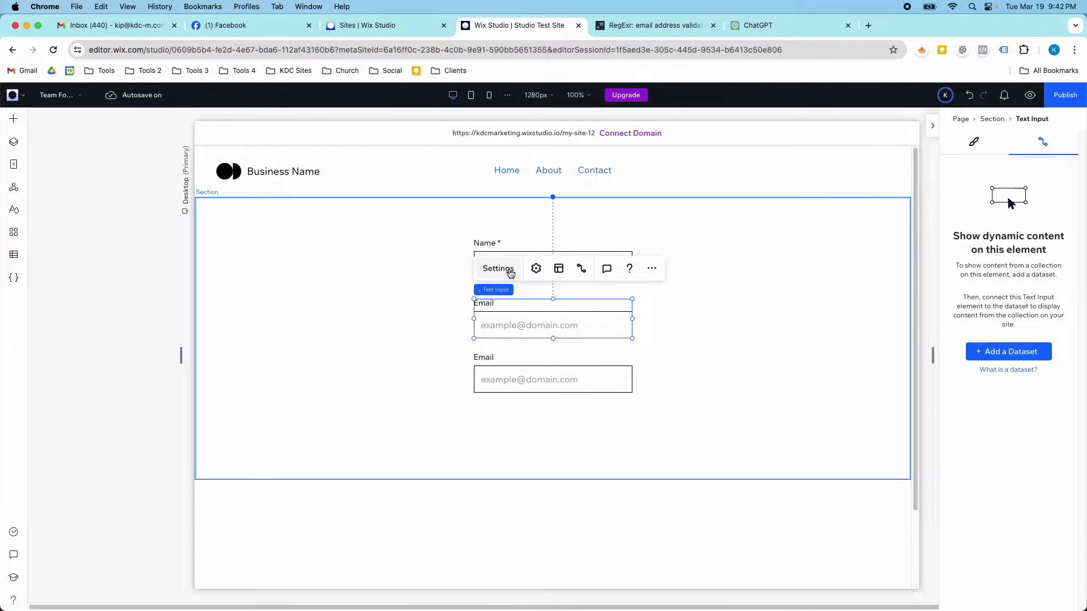
mouse_move(503, 294)
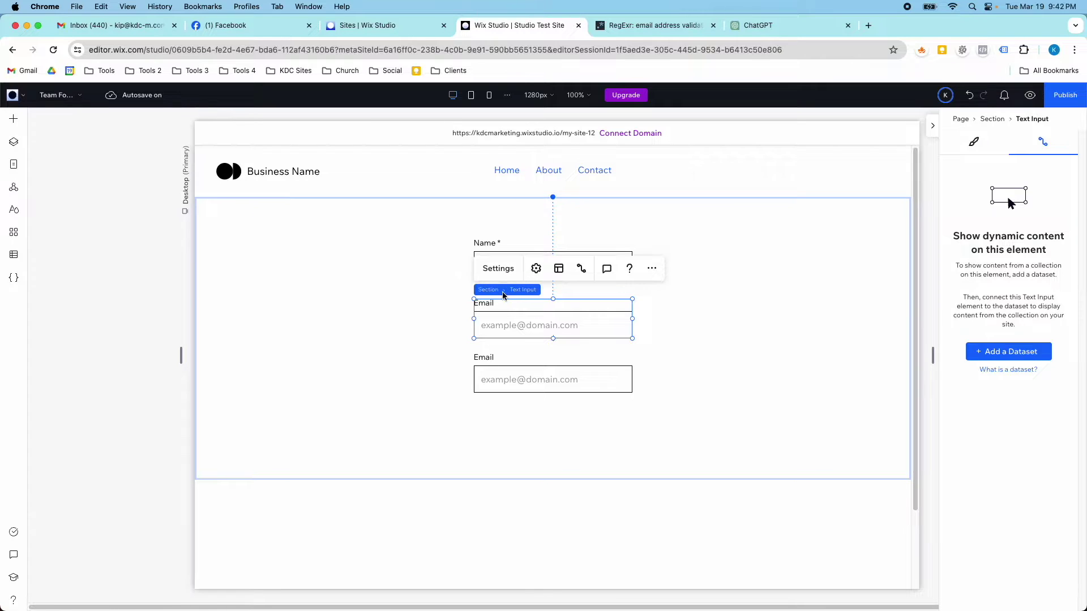
left_click(19, 255)
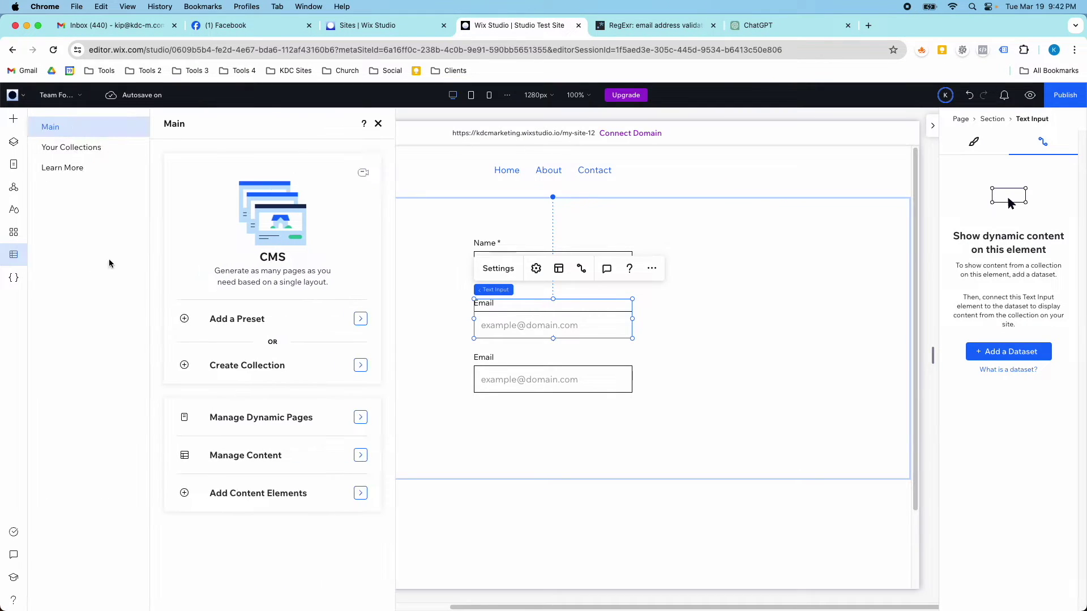
left_click(83, 152)
left_click(176, 191)
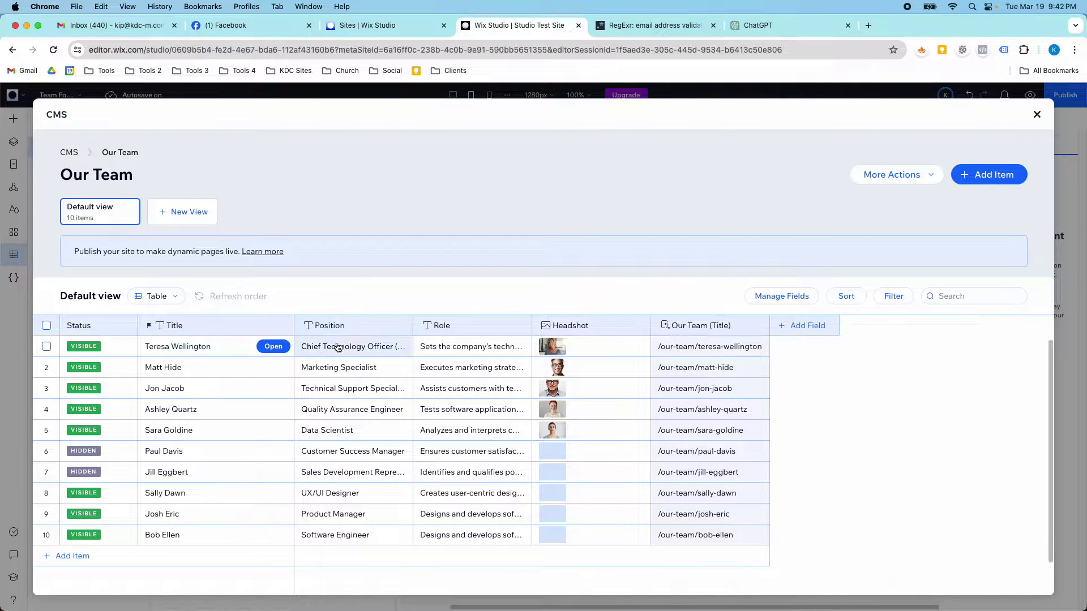
left_click(1036, 116)
left_click(498, 268)
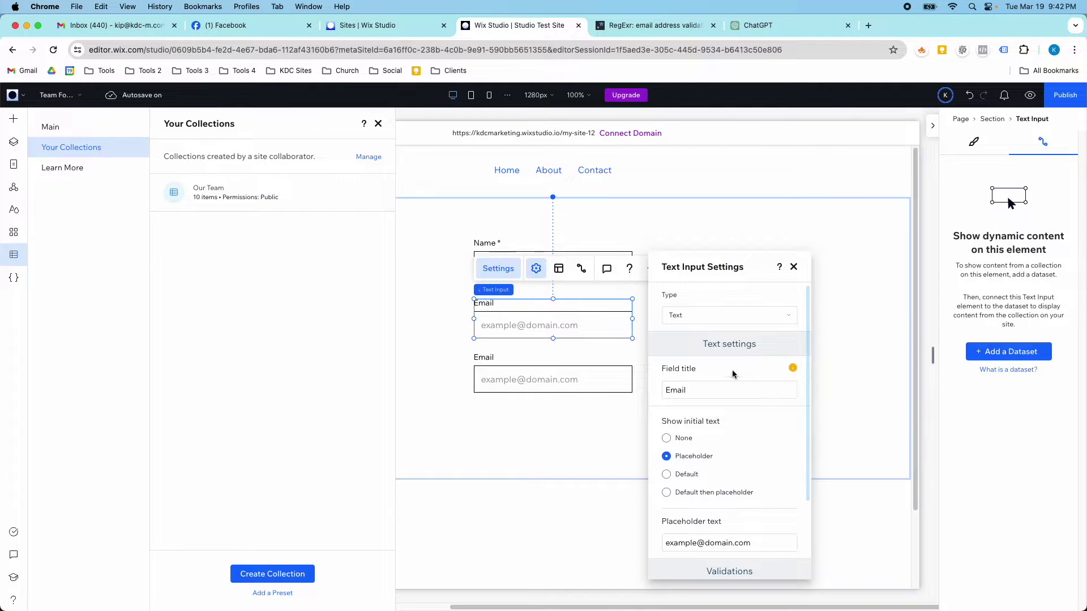
double_click(696, 390)
type("P")
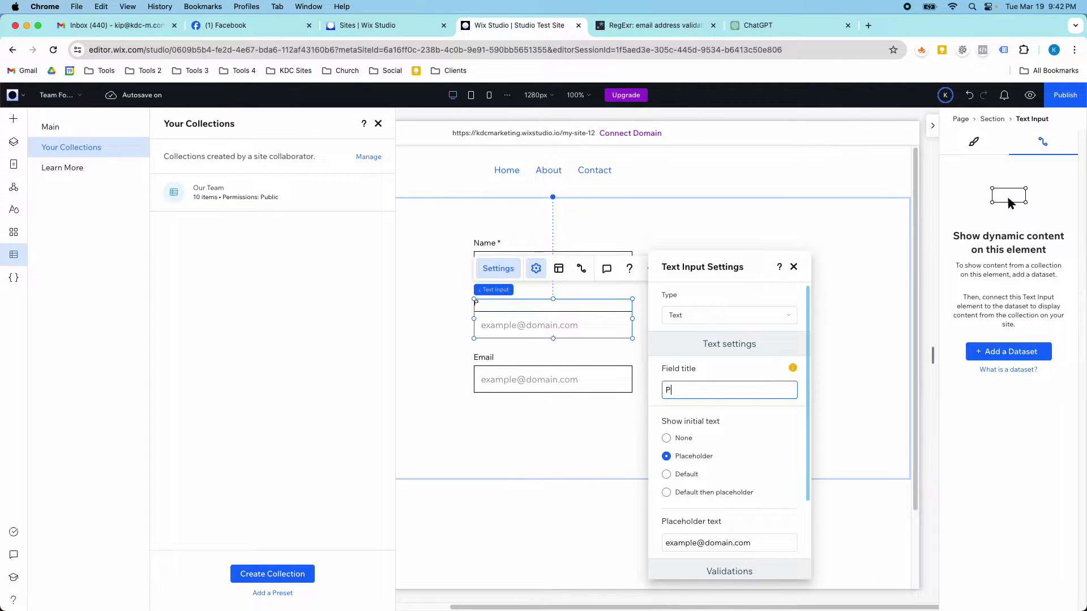
- Delete the remaining Email text input and add a Feedback text box below the Position input in its place
left_click(524, 388)
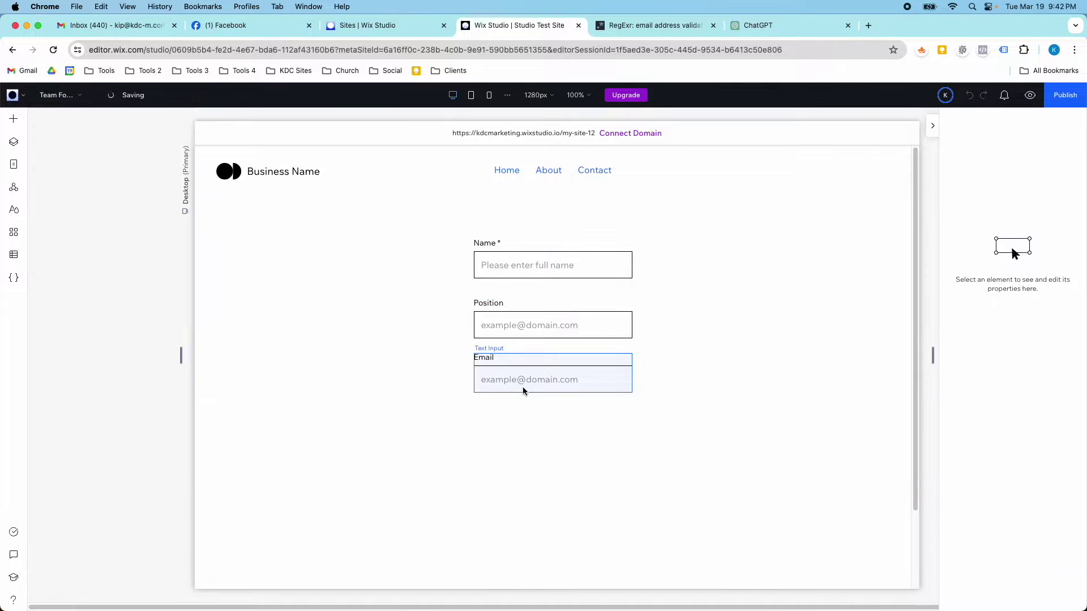
key("Delete")
left_click(14, 120)
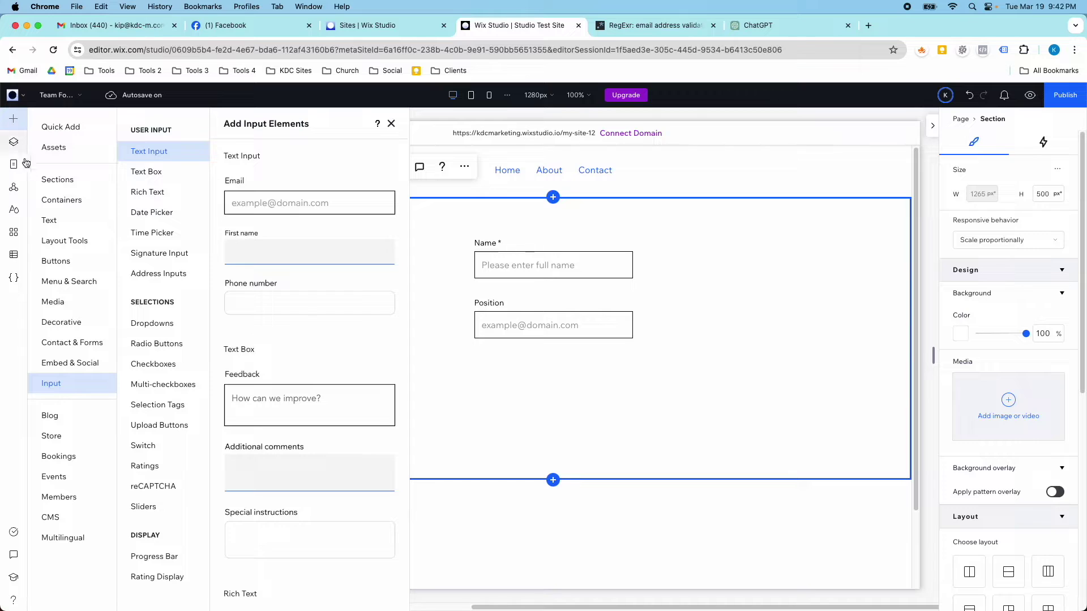
left_click(147, 171)
left_click_drag(269, 219, 550, 399)
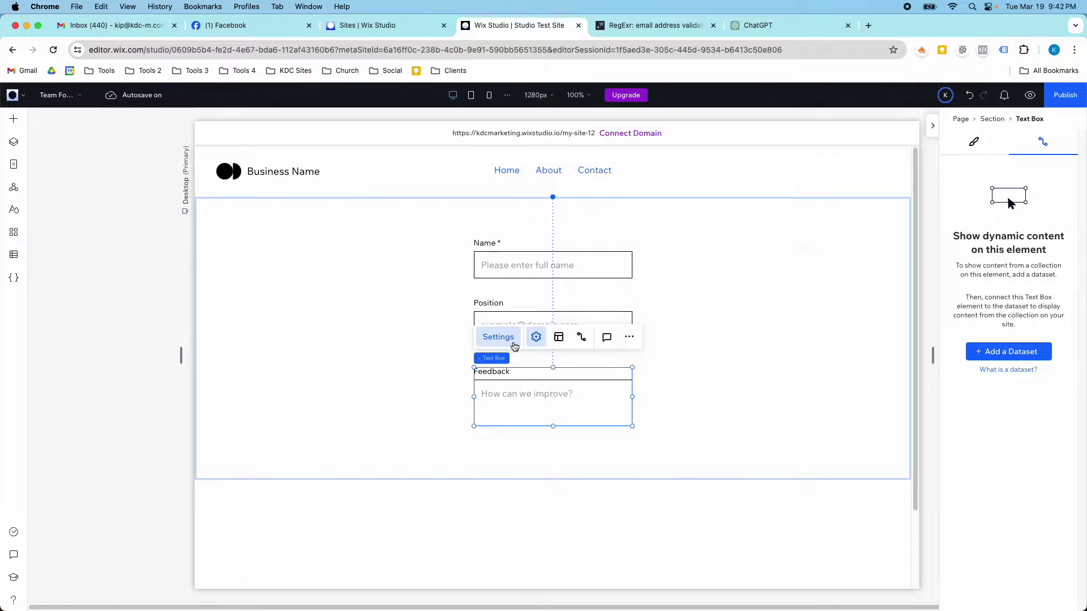
- Set the text box's field title to "Role" and its placeholder text to "Please tell us about your role"
left_click(498, 337)
left_click(675, 317)
double_click(669, 318)
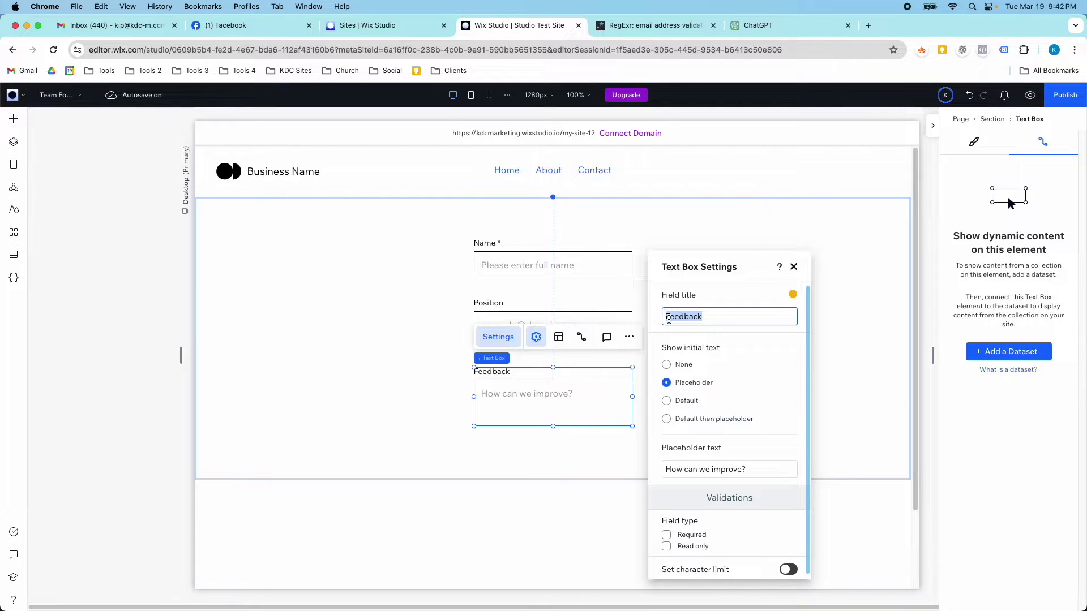
type("Role")
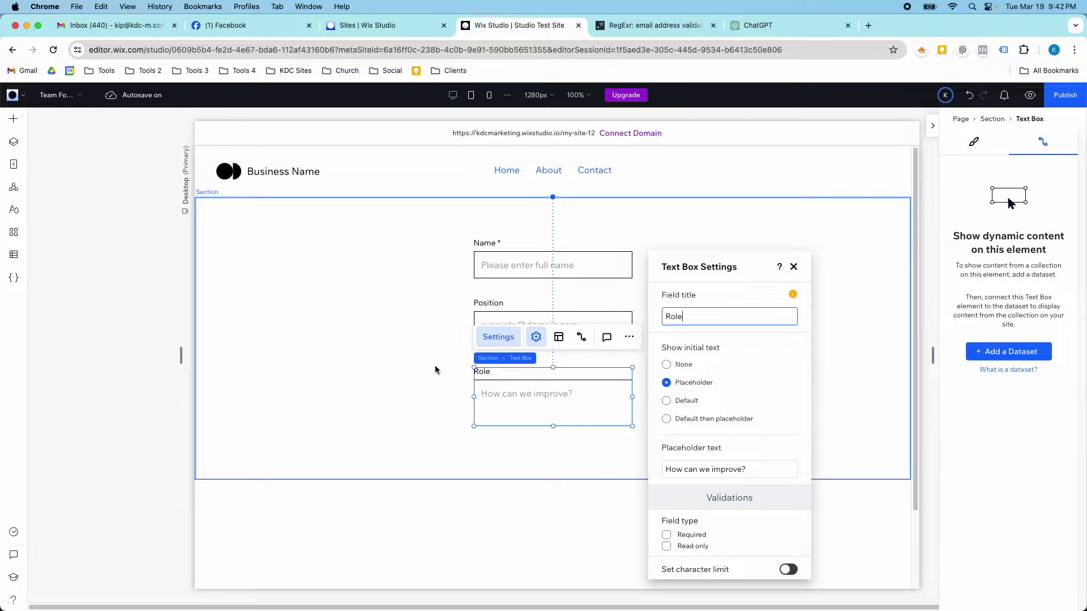
left_click(700, 468)
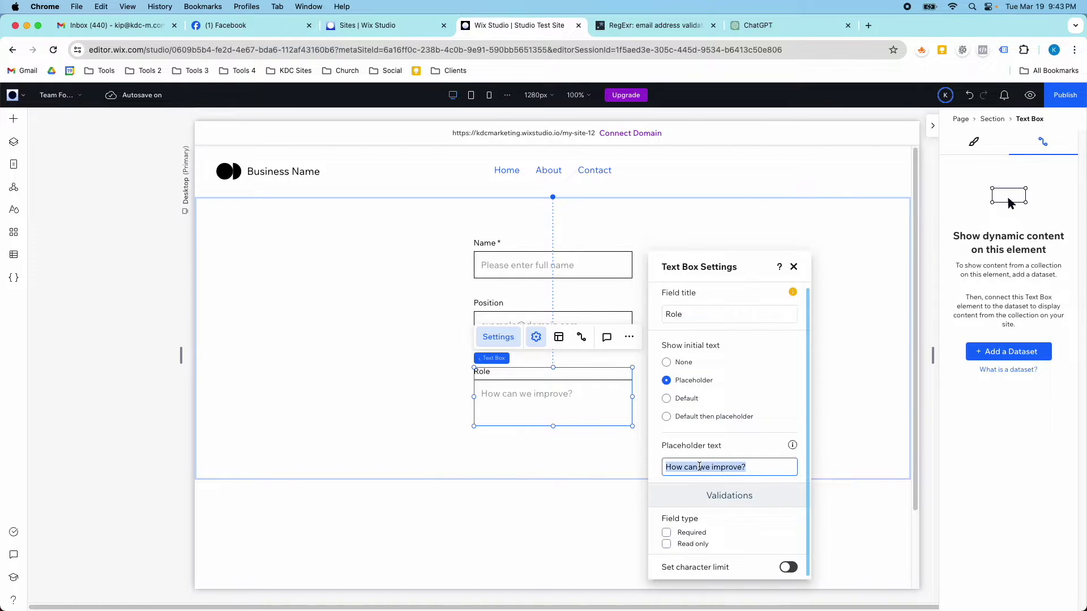
type("Please tell us about your role")
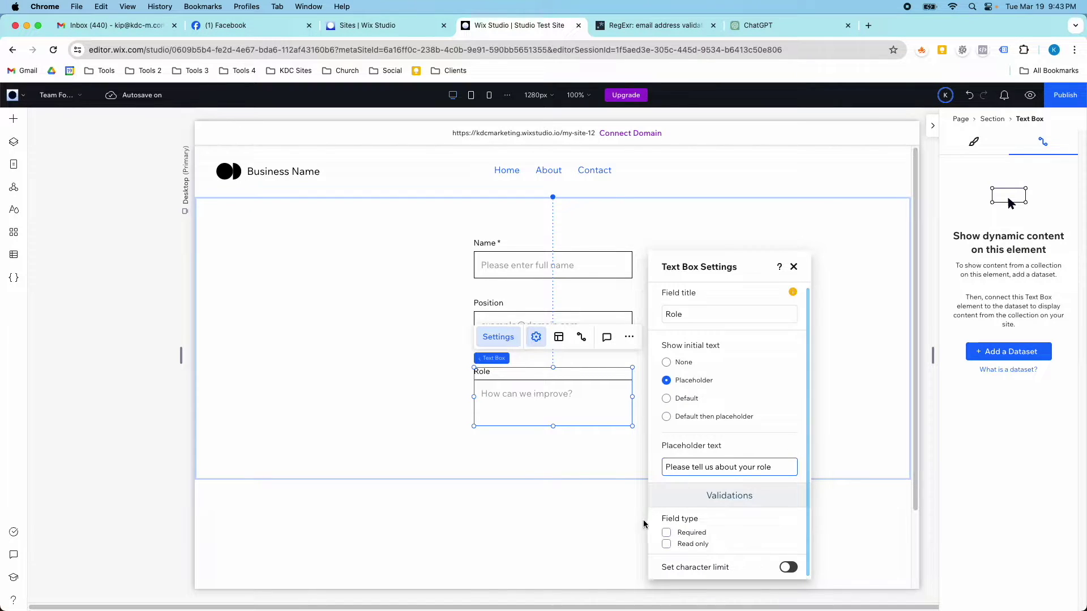
- Make the Role text box a required field, leaving its character limit switched off
left_click(666, 532)
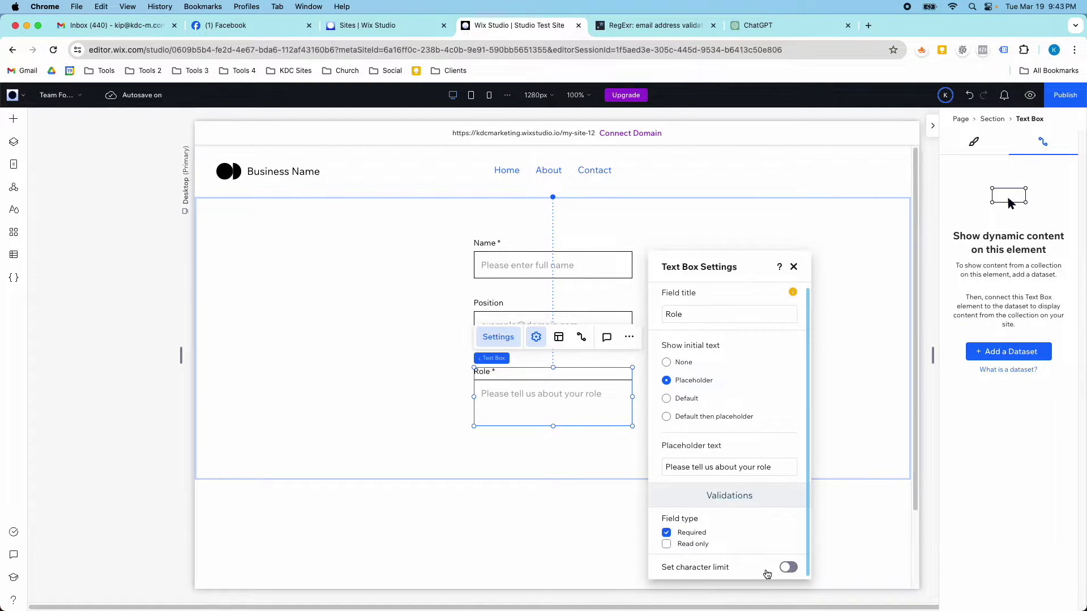
left_click(780, 569)
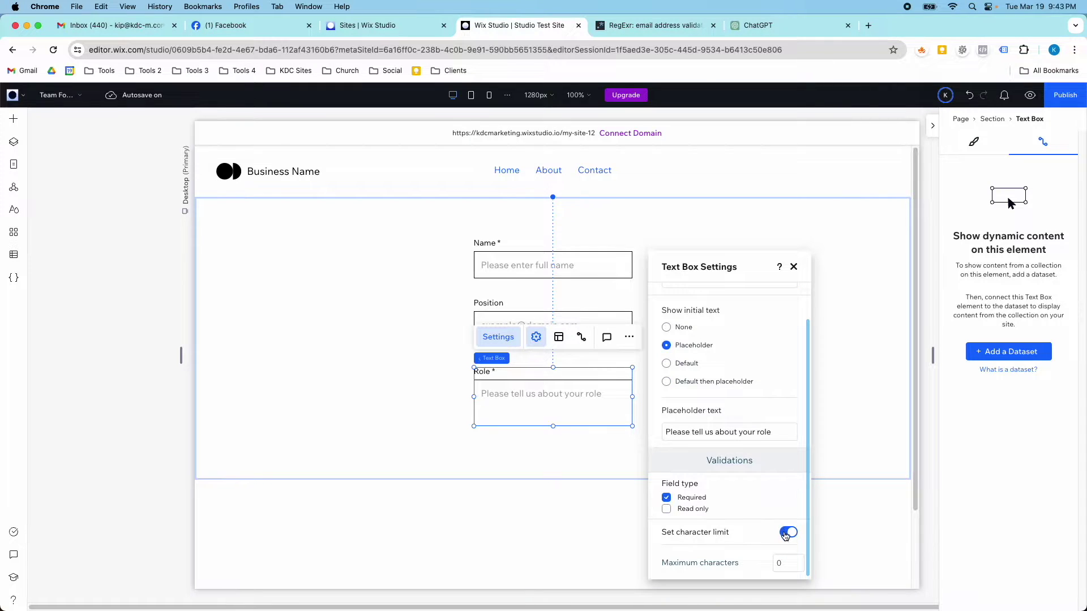
left_click(786, 535)
left_click(606, 437)
- Make the Position text input a required field
left_click(557, 328)
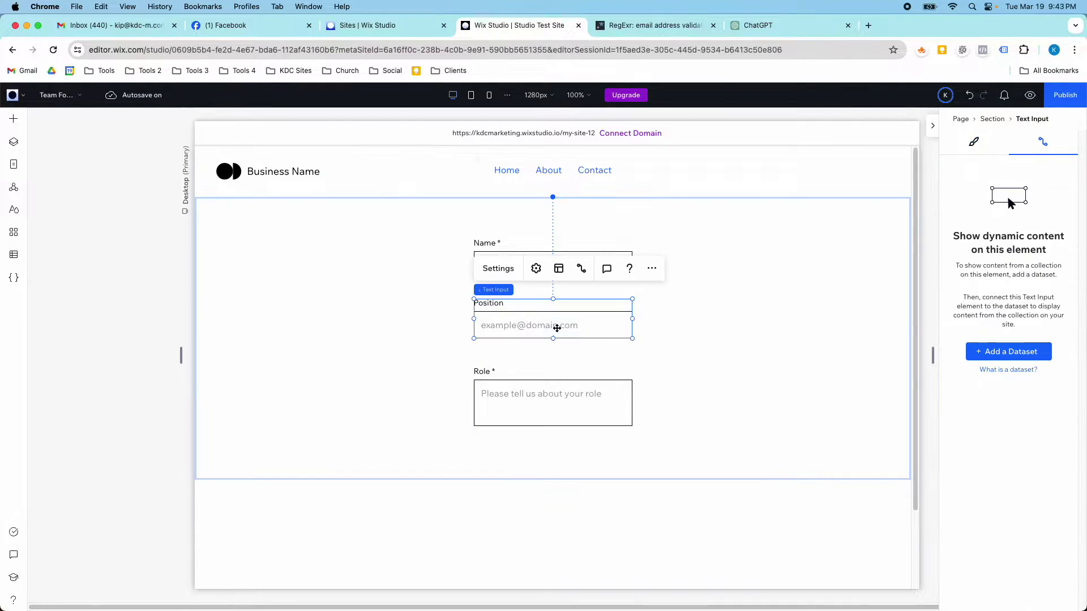
left_click(535, 269)
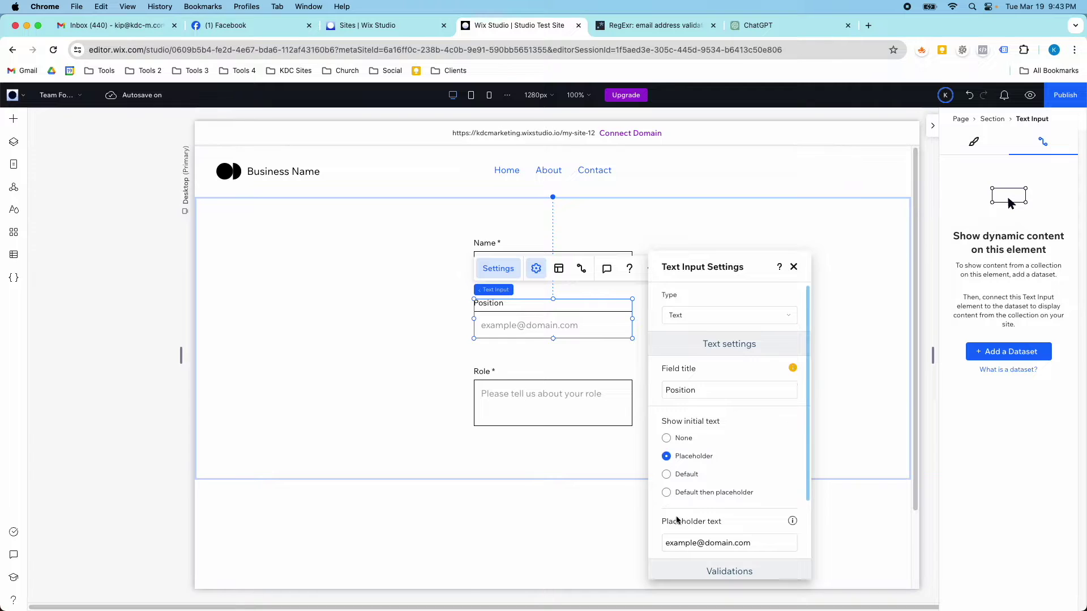
scroll(665, 496, "down", 3)
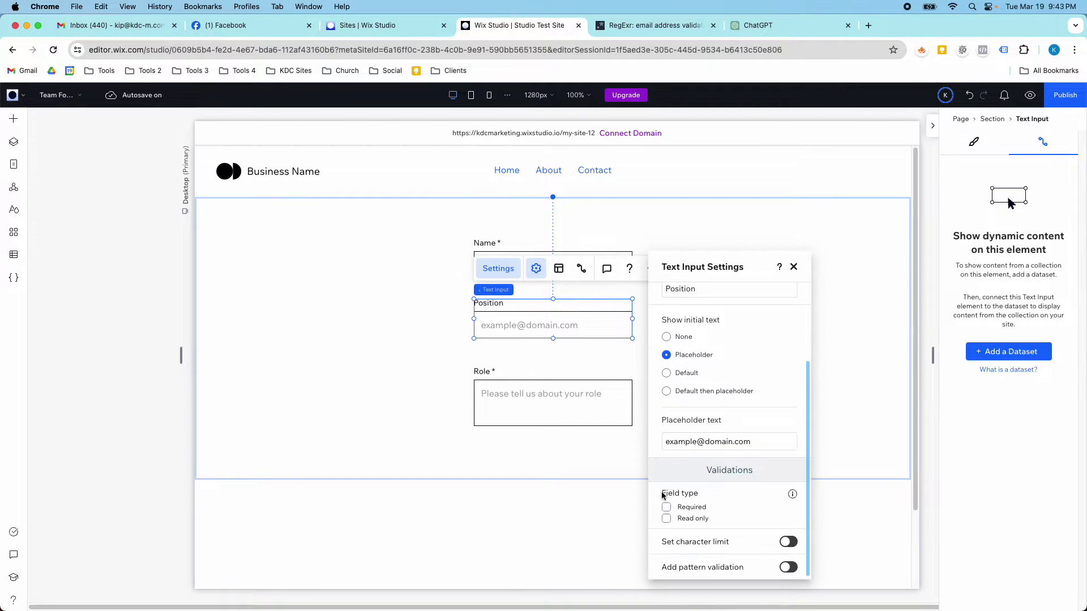
left_click(667, 507)
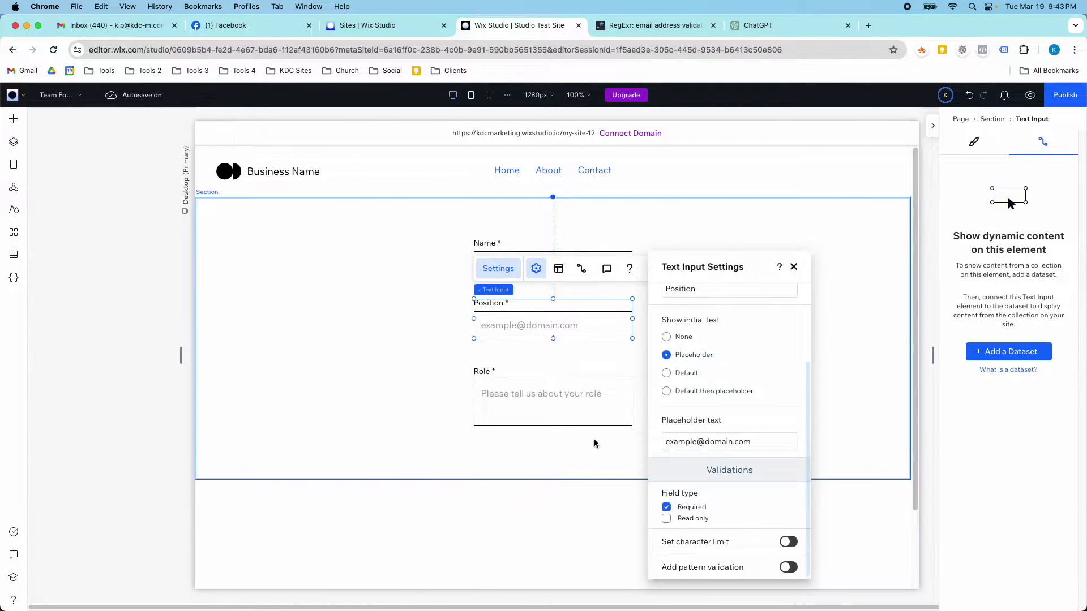
left_click(594, 443)
- Move the Role and Position fields slightly up and add a Profile photo upload button below the Role text box
left_click_drag(558, 407, 558, 388)
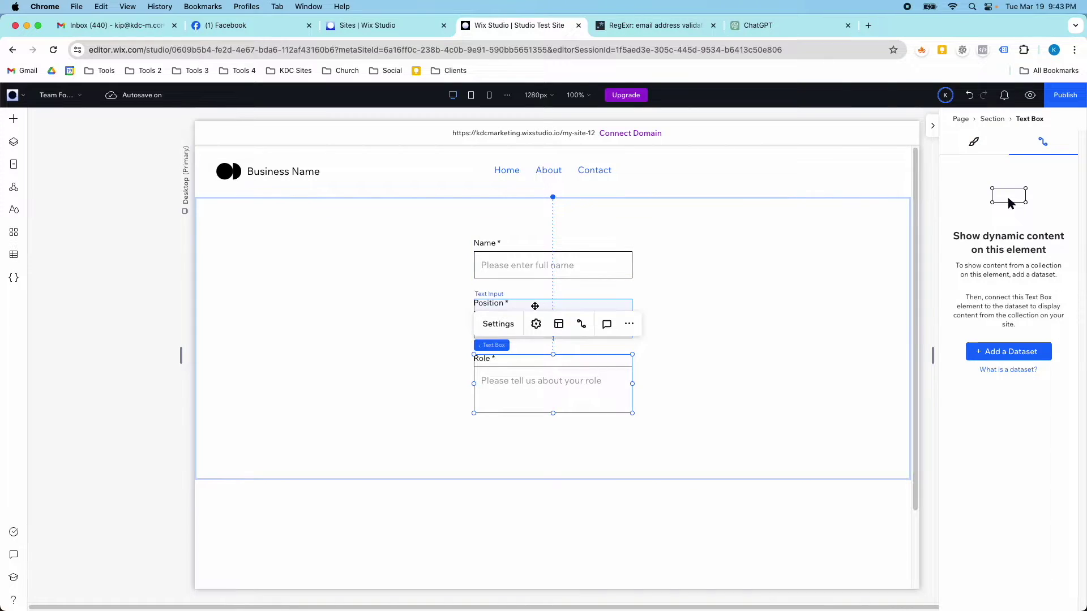
left_click(535, 299)
left_click(11, 114)
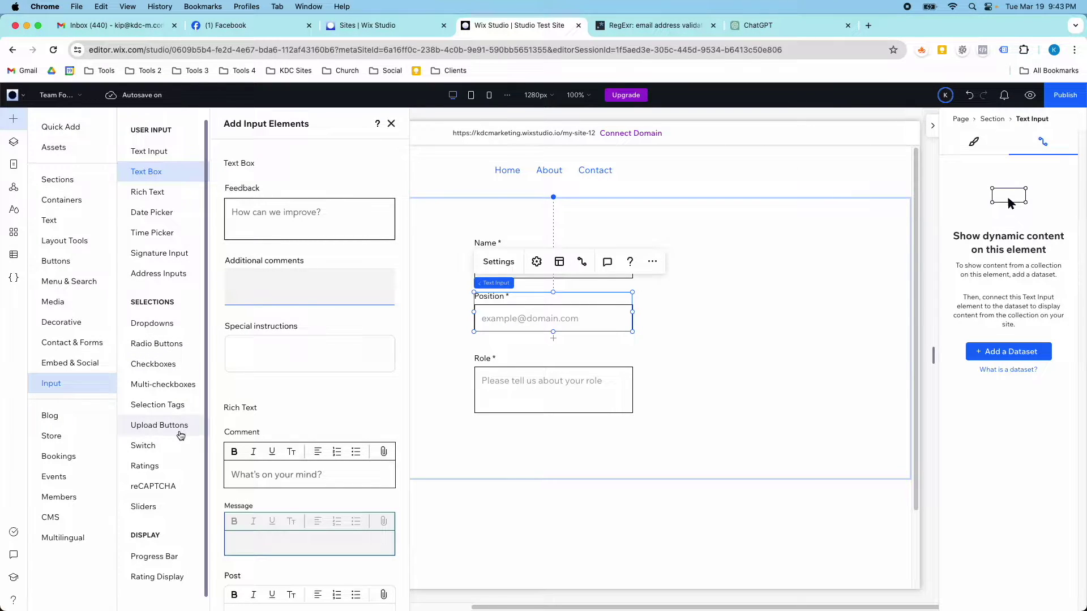
left_click(179, 433)
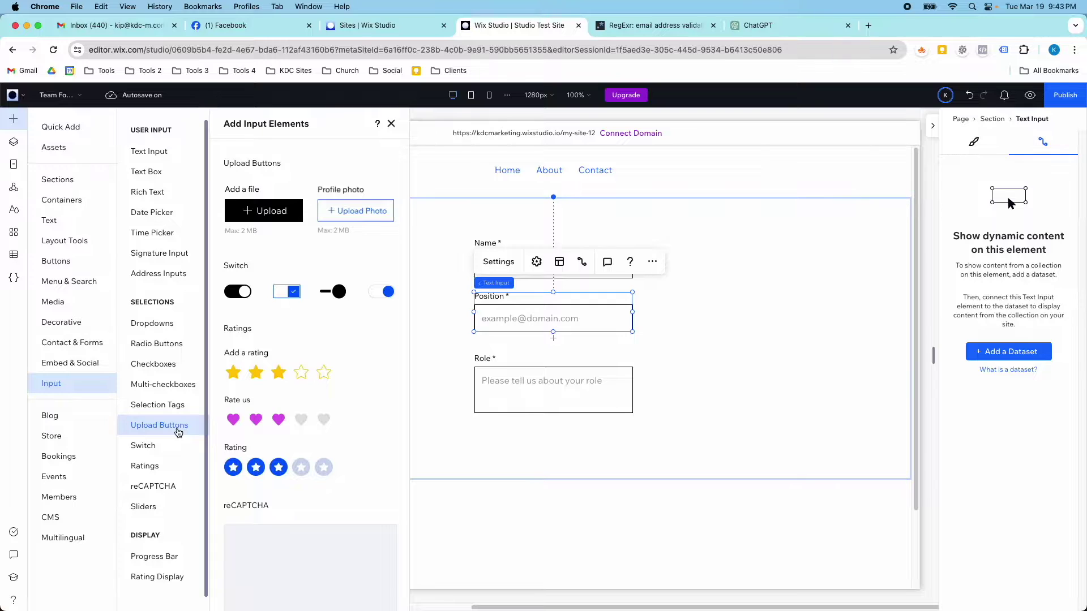
left_click_drag(341, 216, 510, 444)
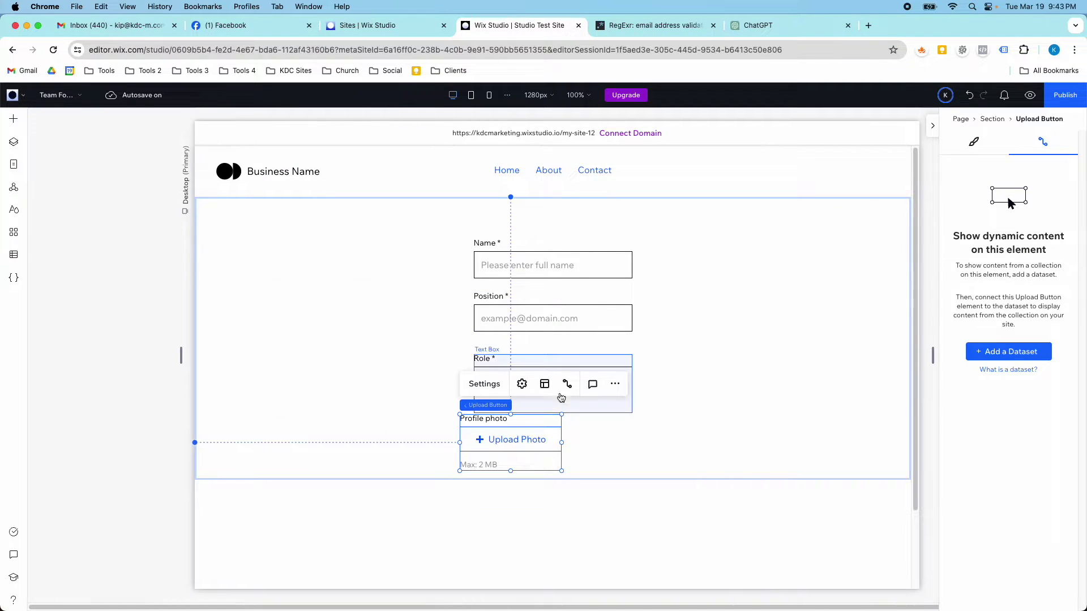
- Move the Role text box up, then align the upload button with the form column and widen it to match the fields
left_click(623, 388)
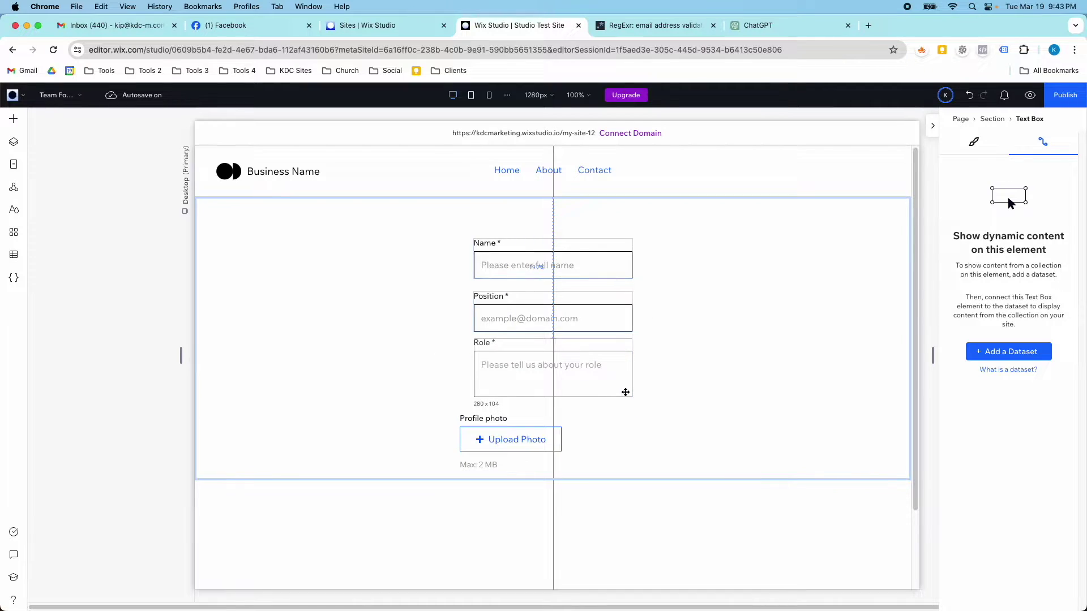
left_click_drag(538, 437, 572, 436)
mouse_move(486, 443)
left_mouse_down()
mouse_move(467, 445)
mouse_move(486, 439)
left_mouse_up()
left_click_drag(590, 442, 632, 442)
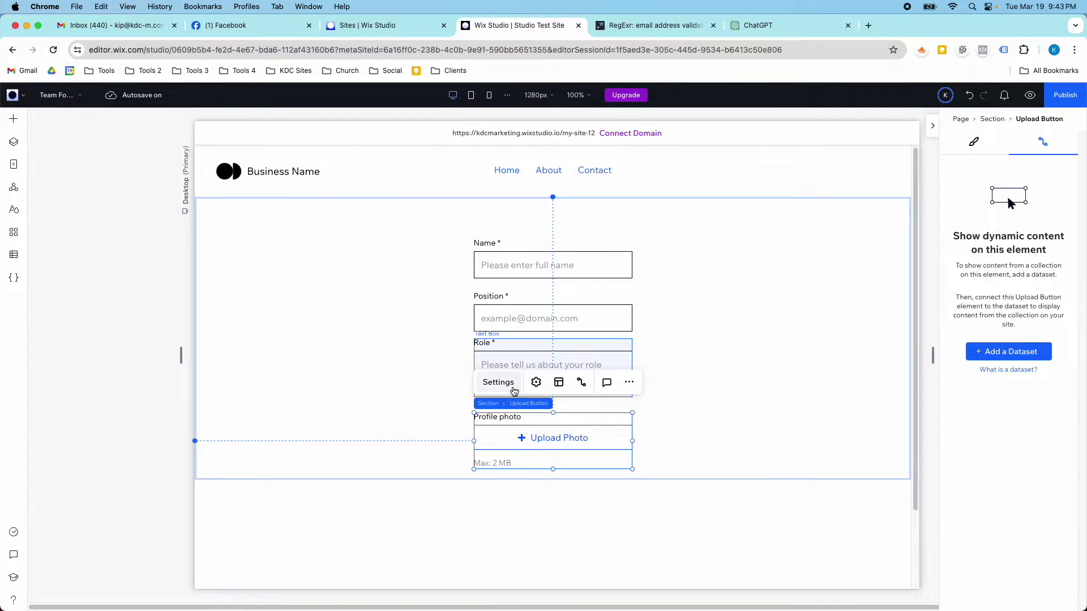
- Keep Image as the upload button's supported file type and make the Profile photo field required
left_click(514, 389)
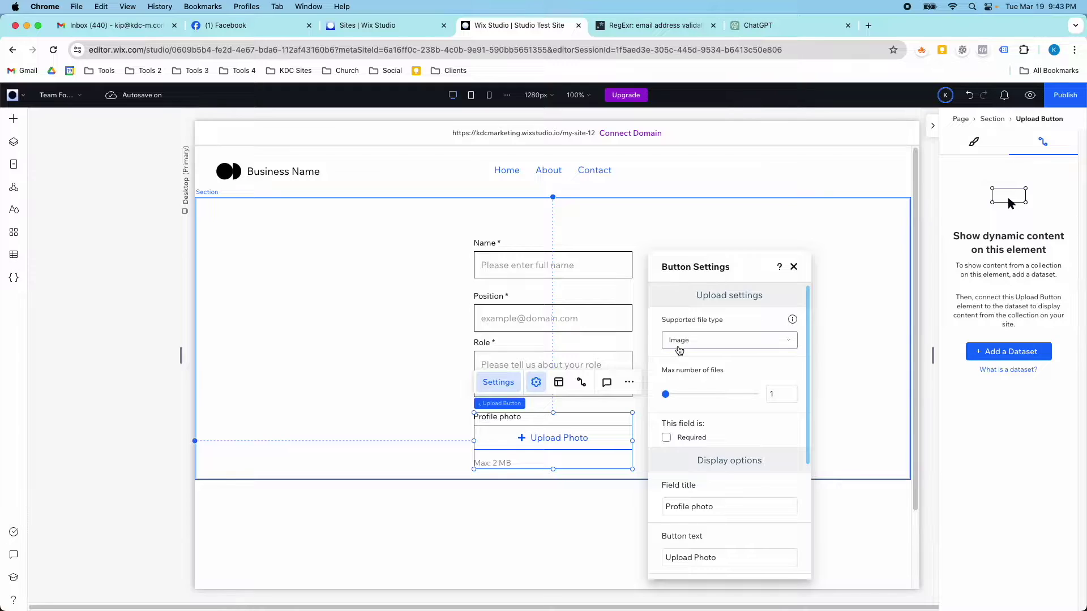
left_click(676, 343)
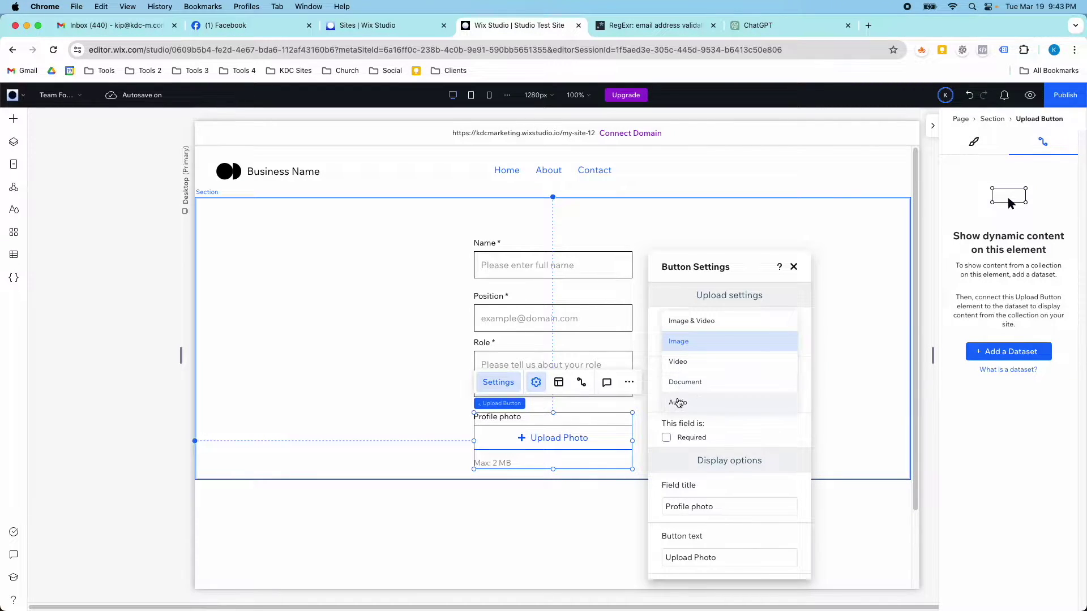
left_click(681, 342)
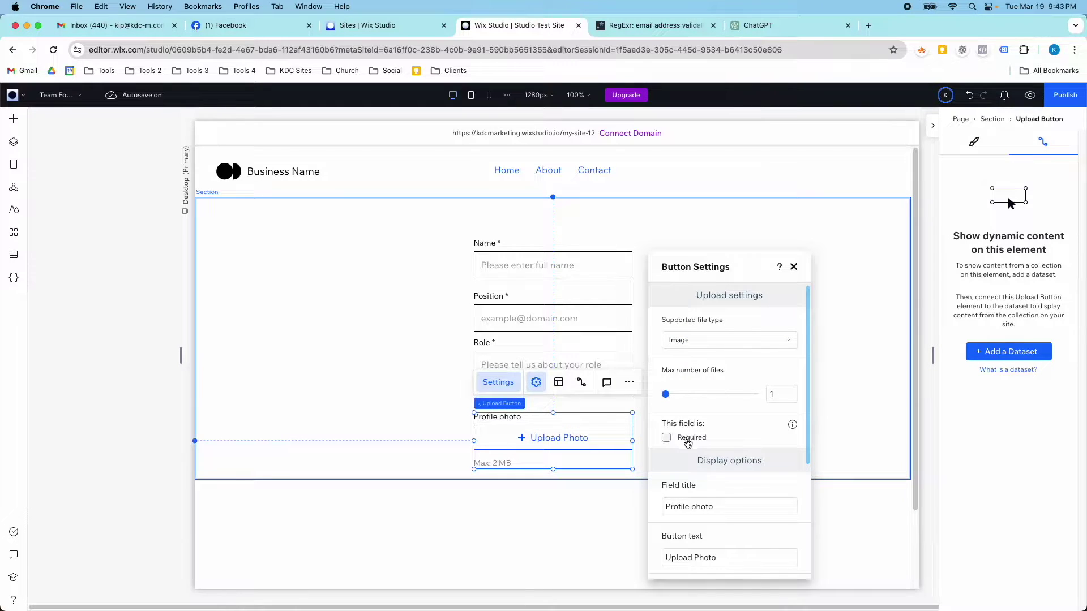
scroll(701, 419, "down", 3)
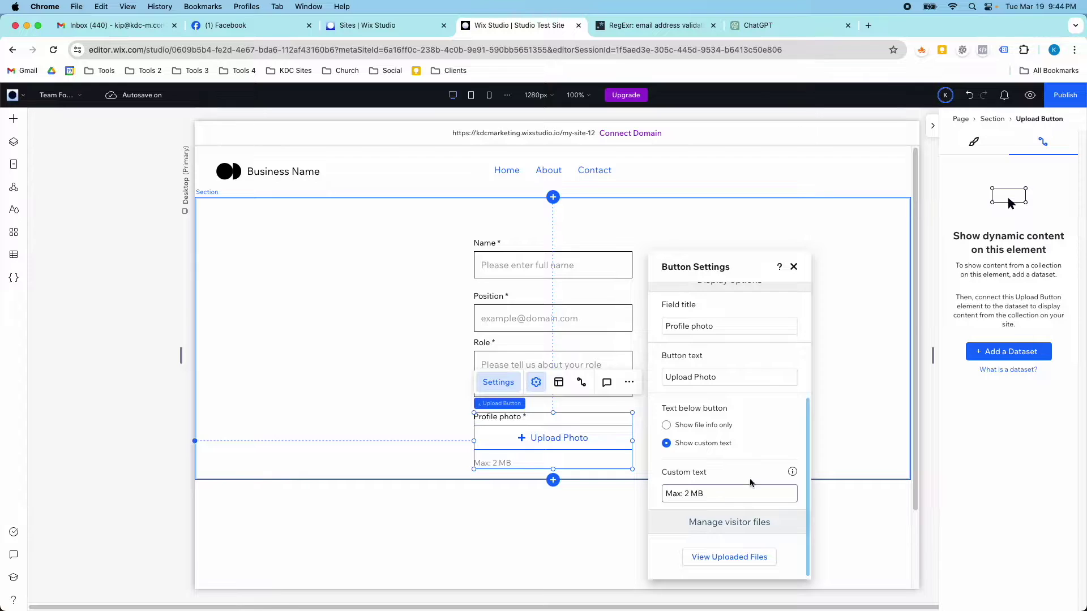
mouse_move(789, 476)
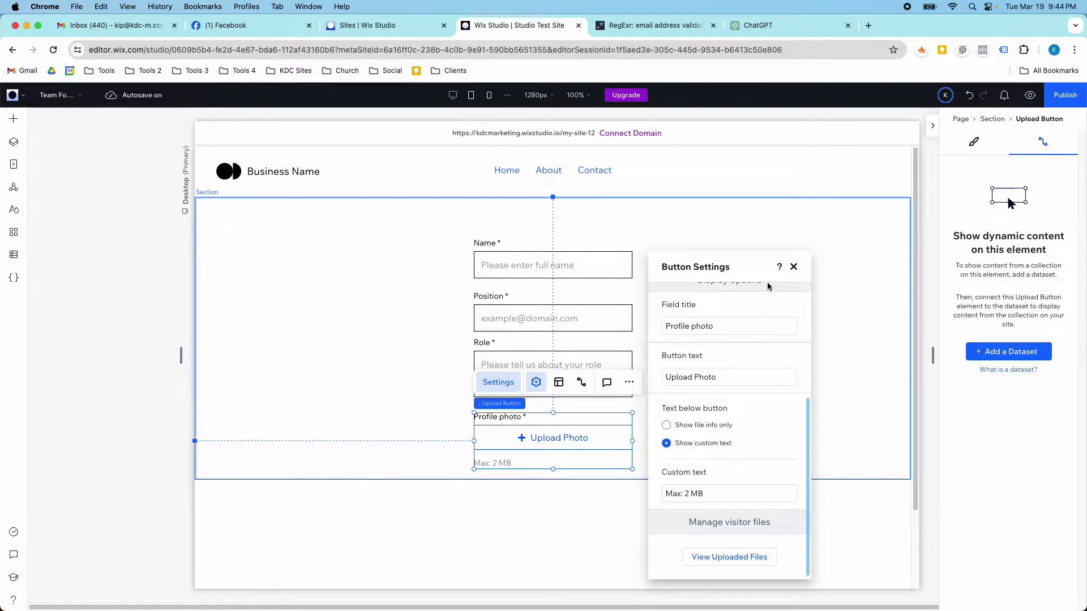
left_click(794, 266)
- Move the Name, Position, Role and Profile photo fields up in the section, leaving similar gaps between them
left_click_drag(589, 274, 590, 271)
left_click_drag(587, 310, 585, 281)
left_click_drag(592, 360, 591, 341)
left_click_drag(589, 430, 589, 413)
- Group the Name, Position, Role and Profile photo fields into one vertical stack
left_click(508, 256)
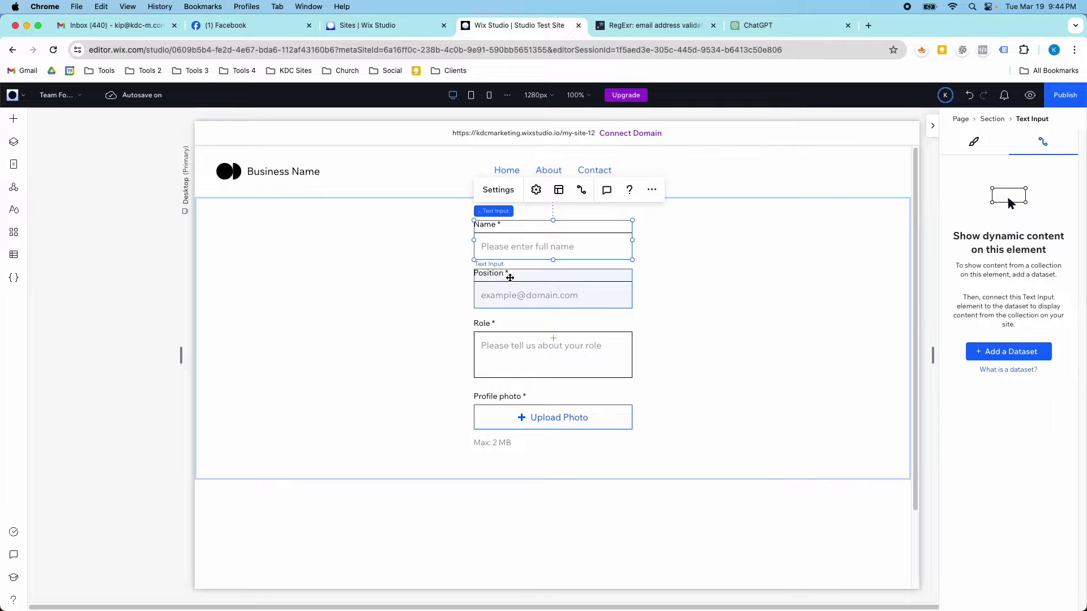
left_click(515, 288, "shift")
left_click(527, 345, "shift")
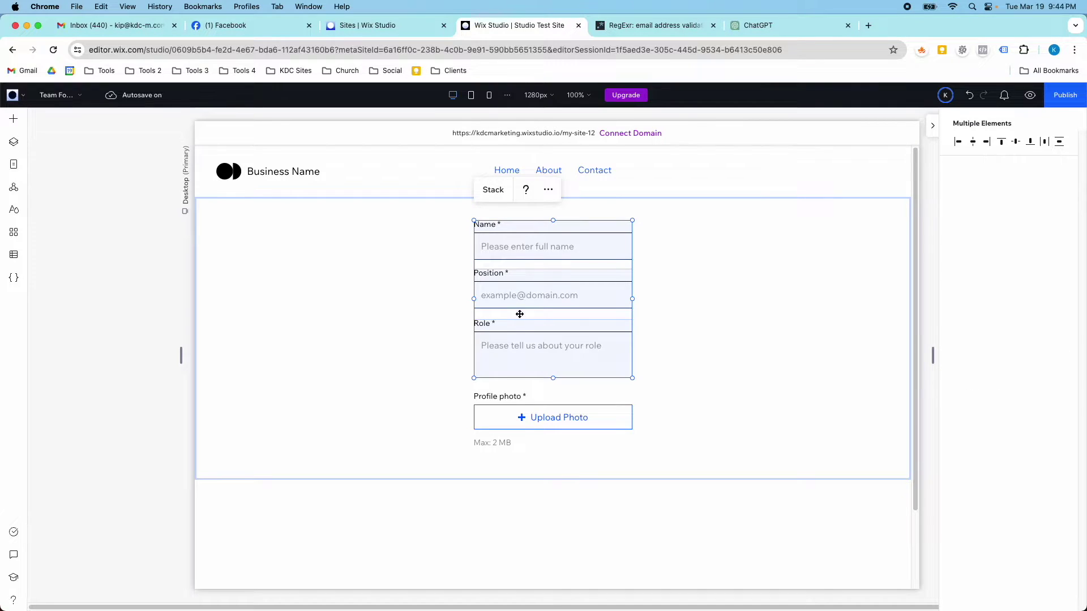
left_click(540, 406, "shift")
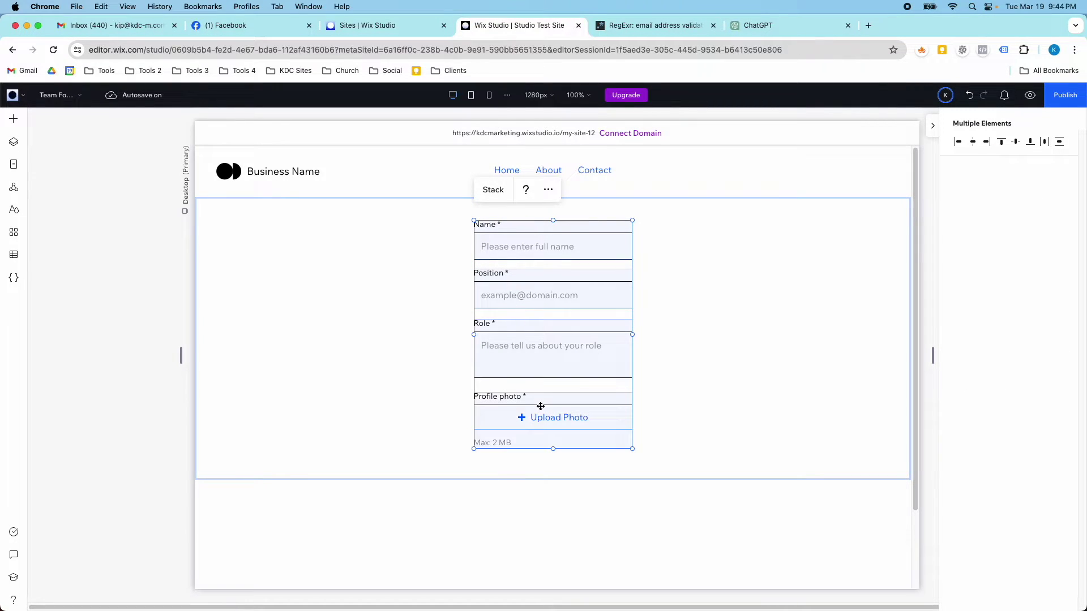
left_click(493, 189)
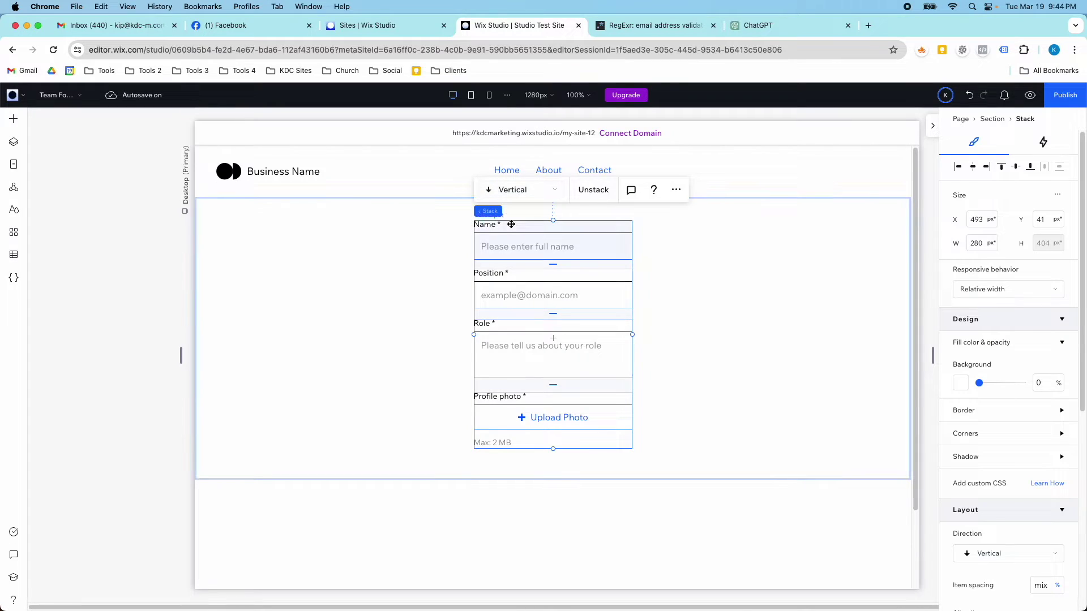
- Switch the stack's item spacing unit to pixels and set the spacing to 24 px
scroll(1021, 449, "down", 5)
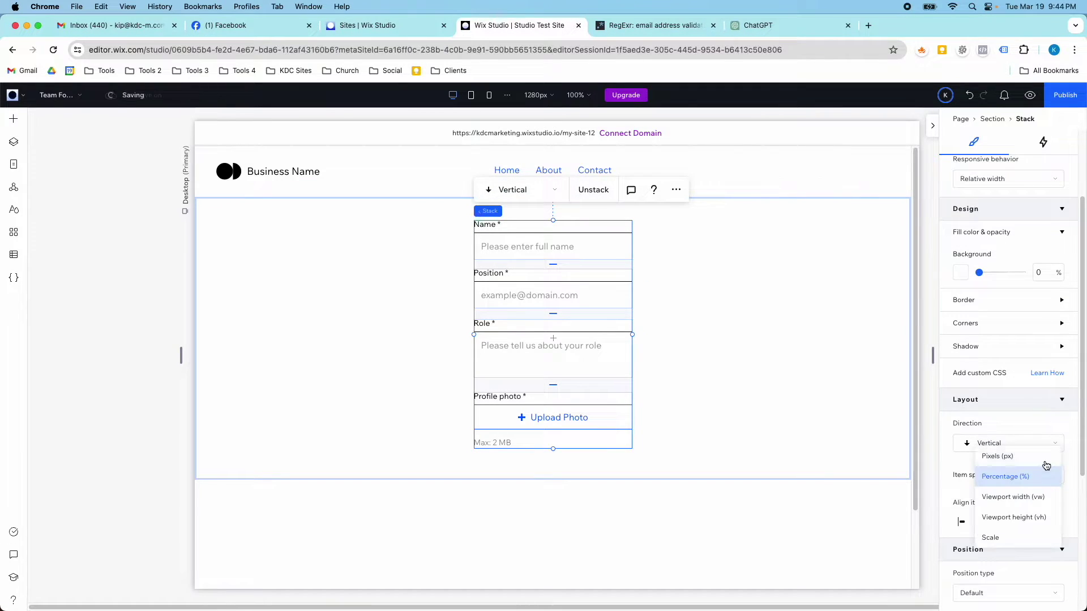
left_click(1046, 476)
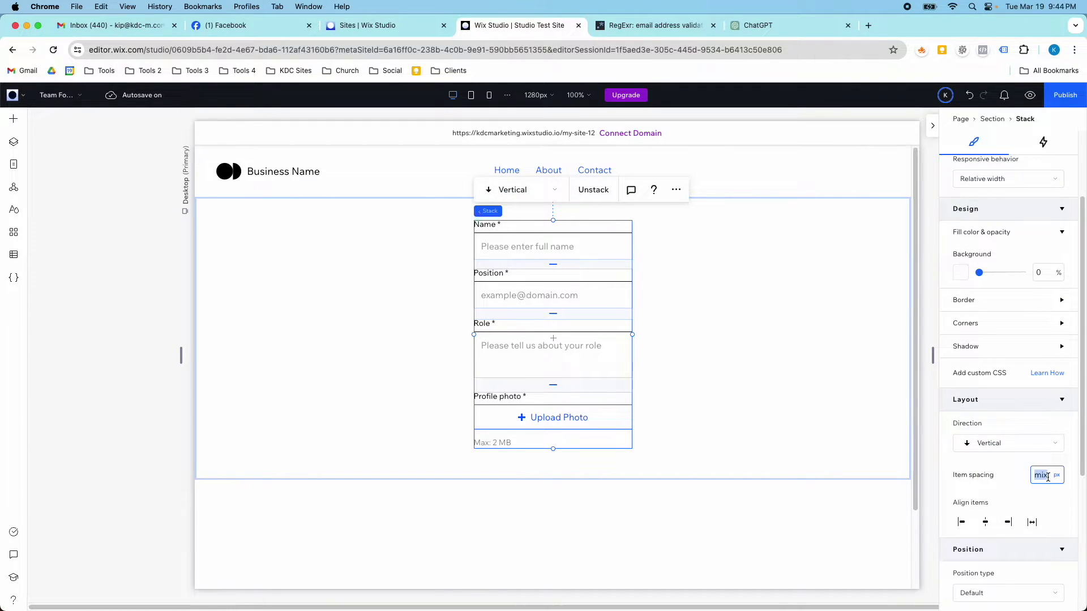
type("24")
key("Return")
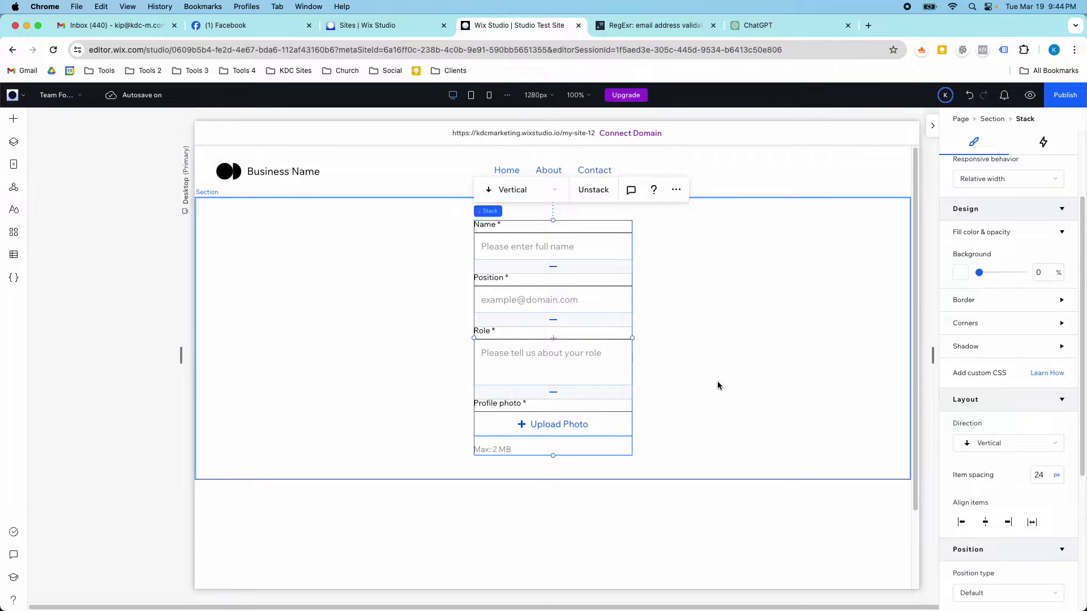
scroll(984, 191, "up", 1)
scroll(984, 191, "up", 3)
- Extend the section's height to about 566 px and place the form stack at about Y 47 px, horizontally centred
left_click(716, 323)
left_click_drag(574, 479, 573, 517)
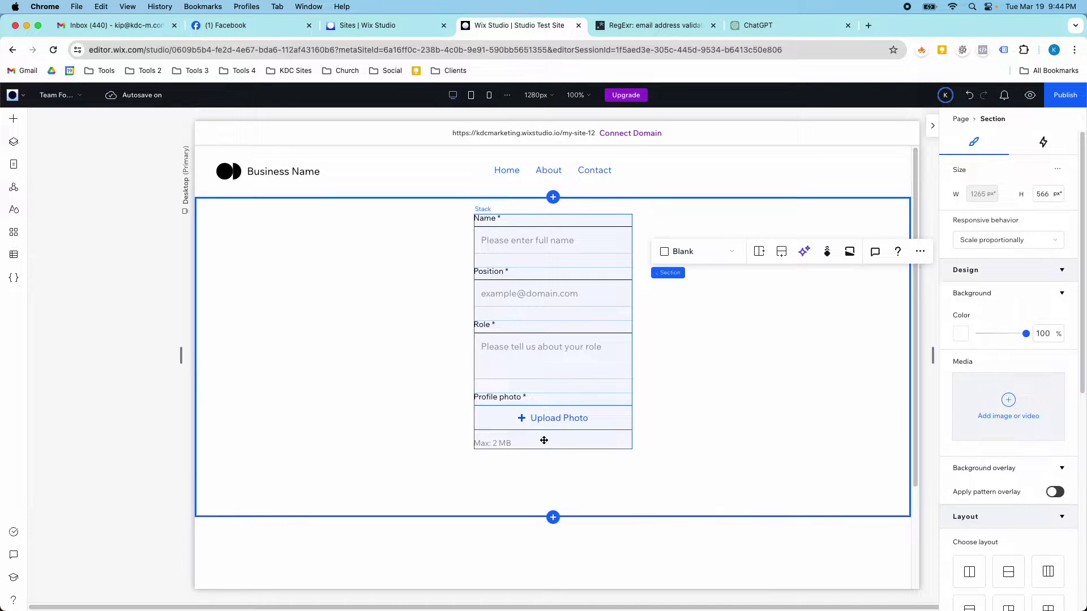
left_click(565, 375)
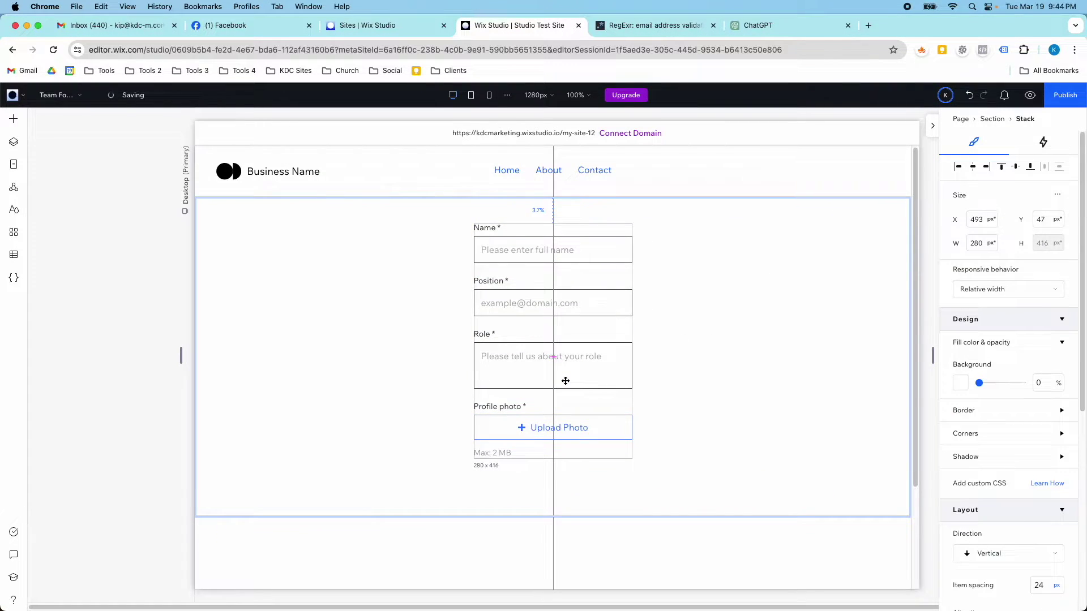
- Add a button to the form stack and move it to the end, below the Profile photo upload
left_click(13, 118)
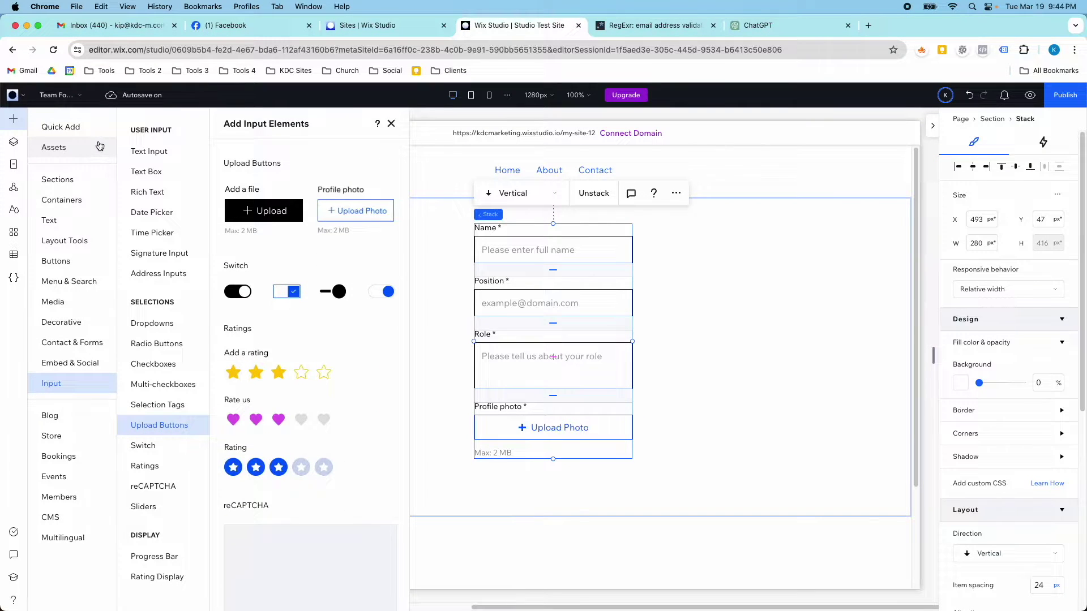
left_click(73, 126)
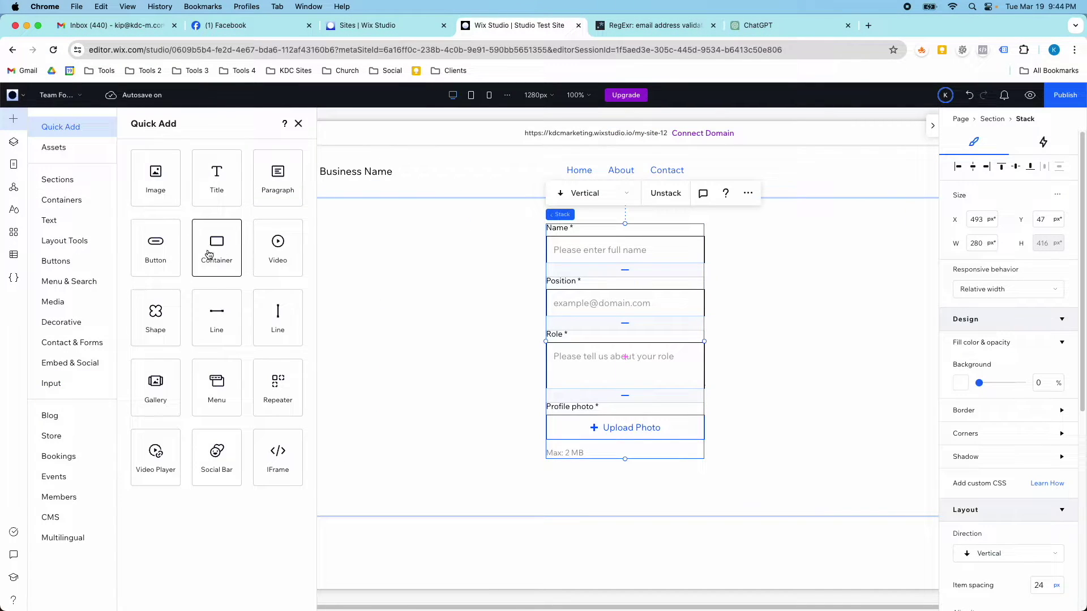
left_click_drag(208, 254, 568, 412)
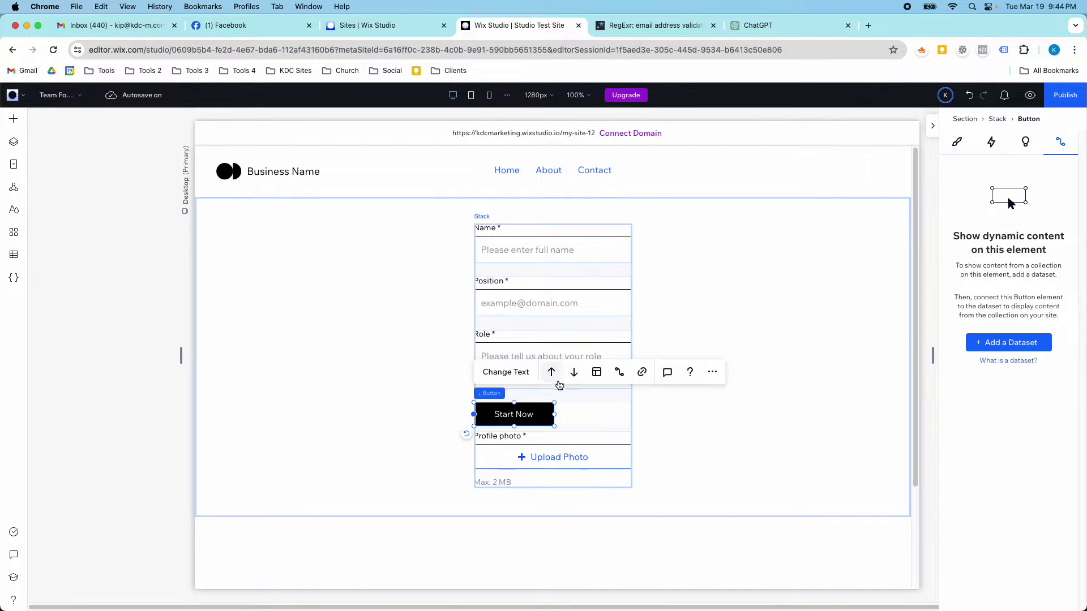
left_click(573, 371)
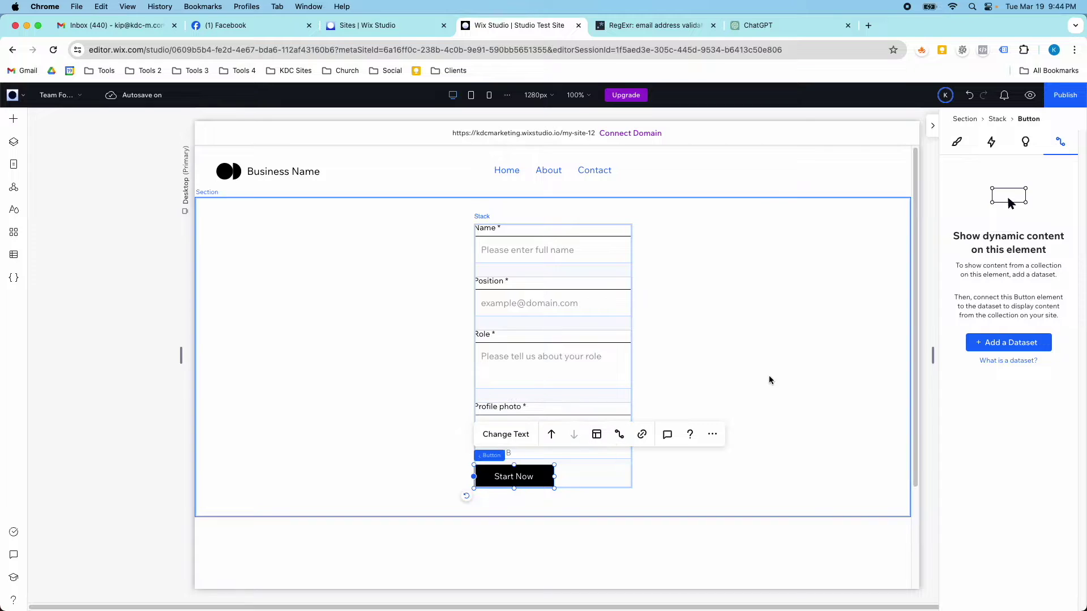
- Set the form stack's item alignment to centre
left_click(578, 269)
scroll(982, 414, "down", 4)
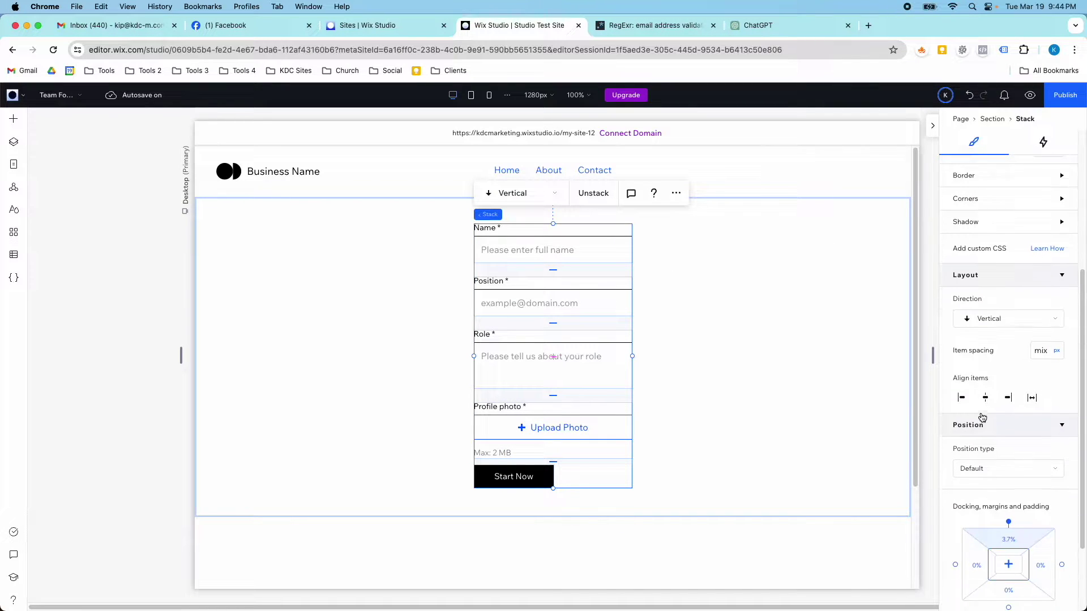
left_click(985, 375)
left_click(755, 393)
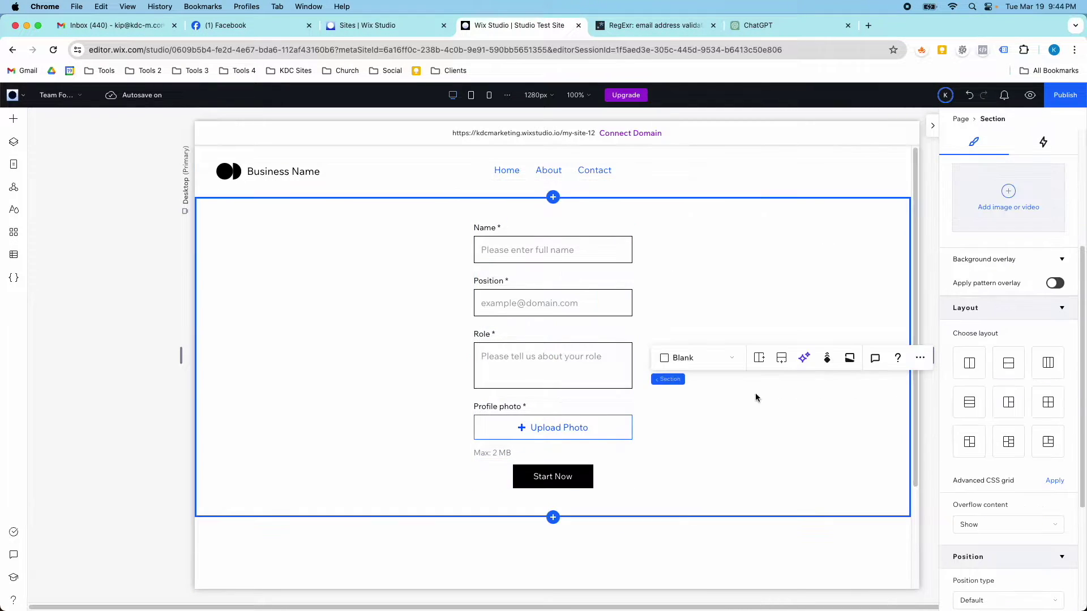
- Change the text of the button below the Profile photo field to "Submit"
left_click(569, 473)
left_click(554, 476)
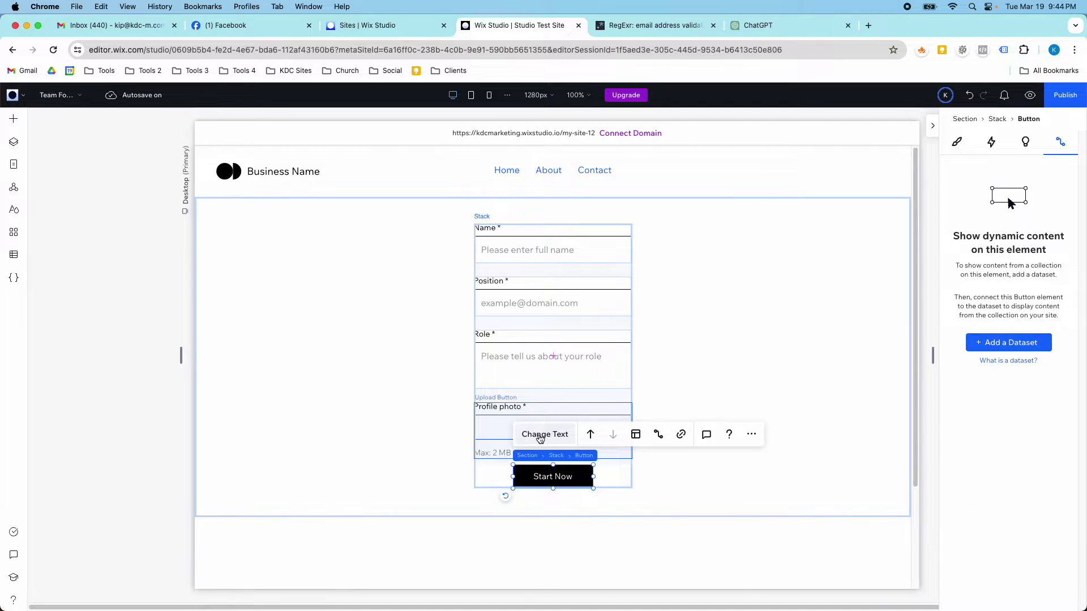
left_click(540, 435)
type("Sumb")
key("BackSpace")
key("BackSpace")
type("bmit")
key("Return")
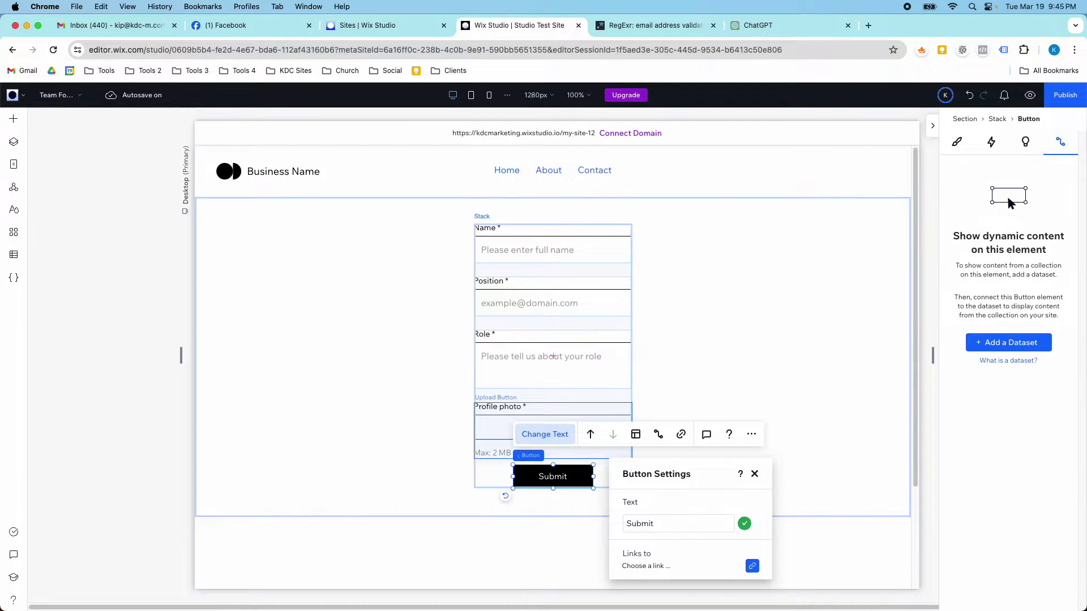
left_click(695, 311)
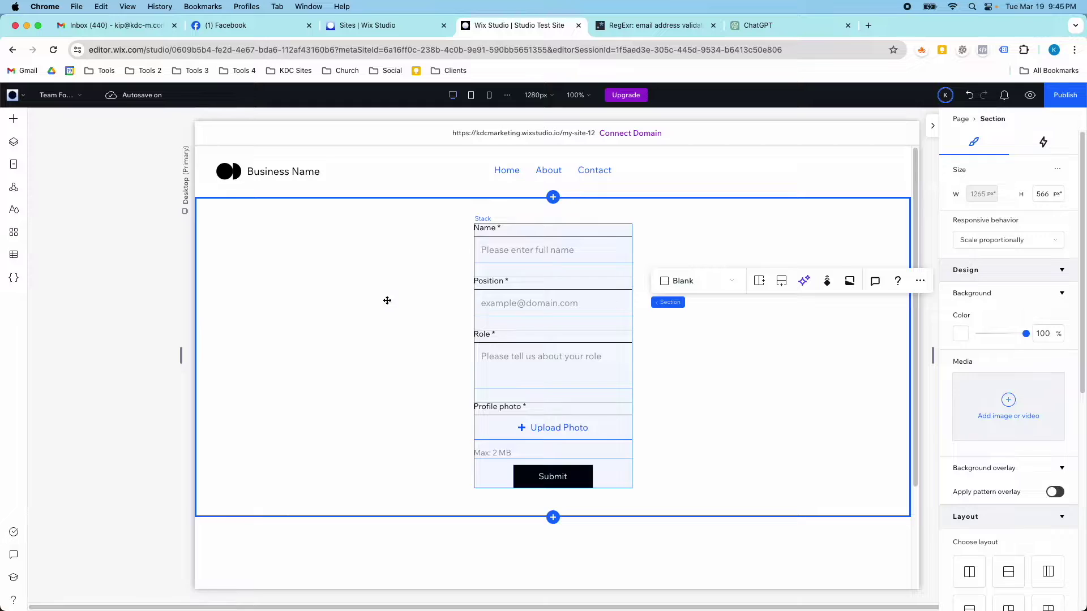
- Open the Our Team collection in the CMS, examine its fields, and close it again
left_click(14, 254)
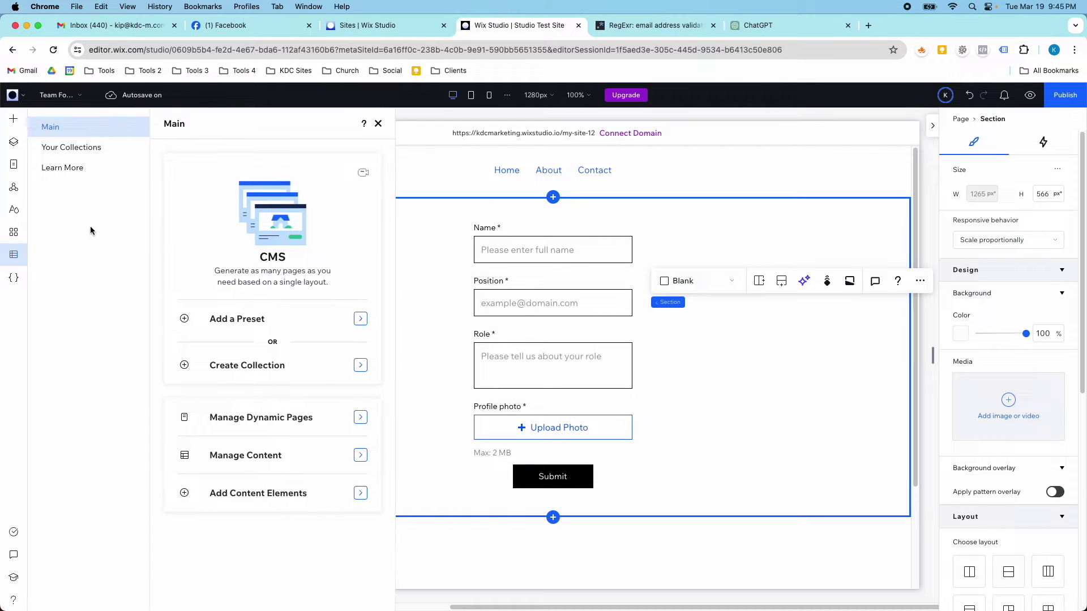
left_click(70, 157)
left_click(196, 193)
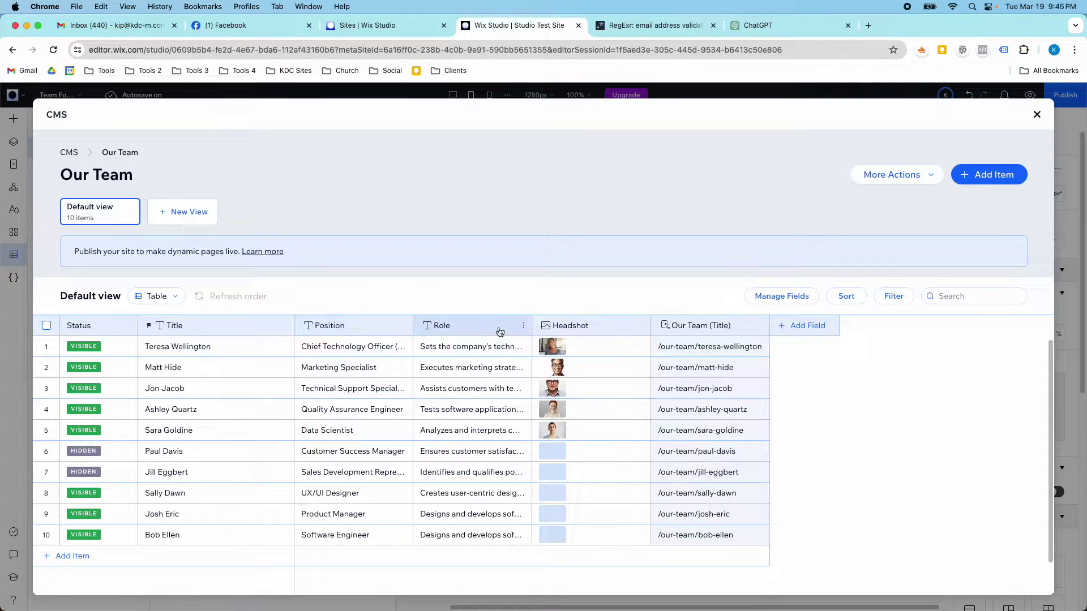
left_click(1035, 115)
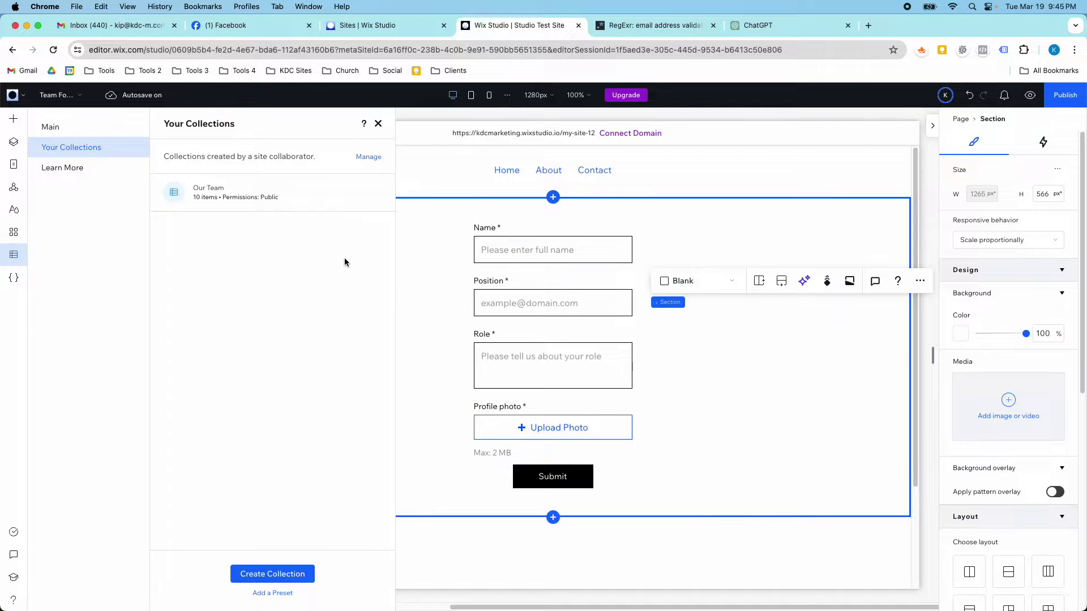
- Add a form dataset to the page from the CMS content elements
left_click(50, 132)
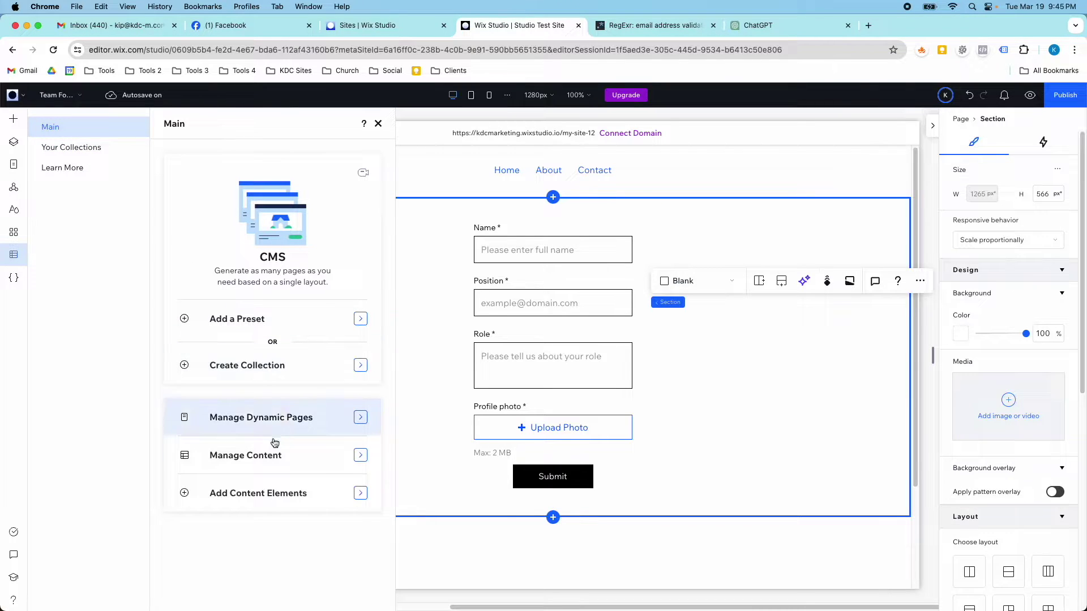
left_click(271, 456)
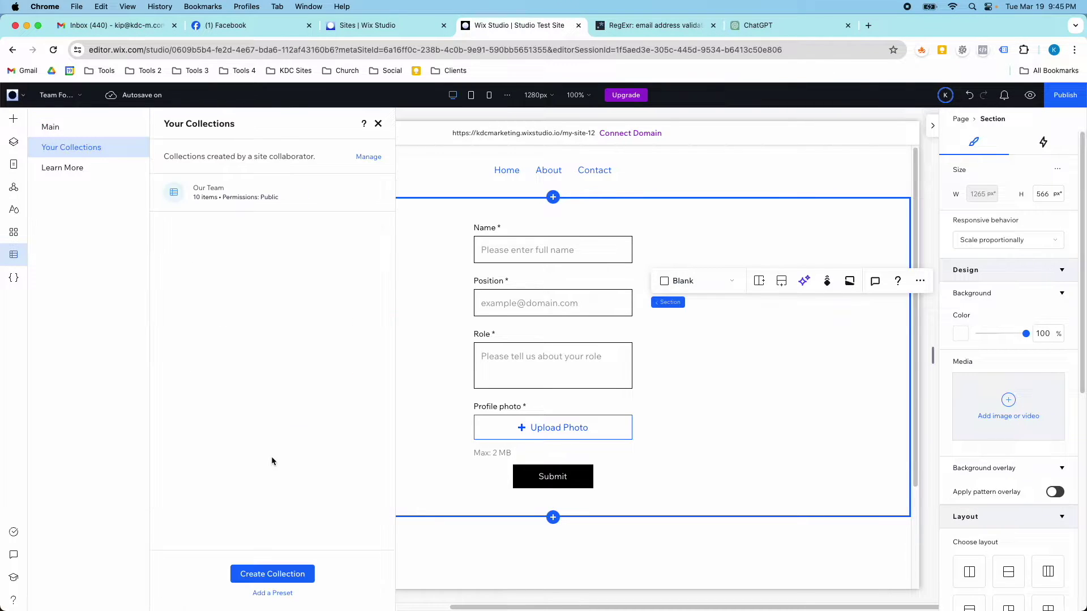
left_click(66, 128)
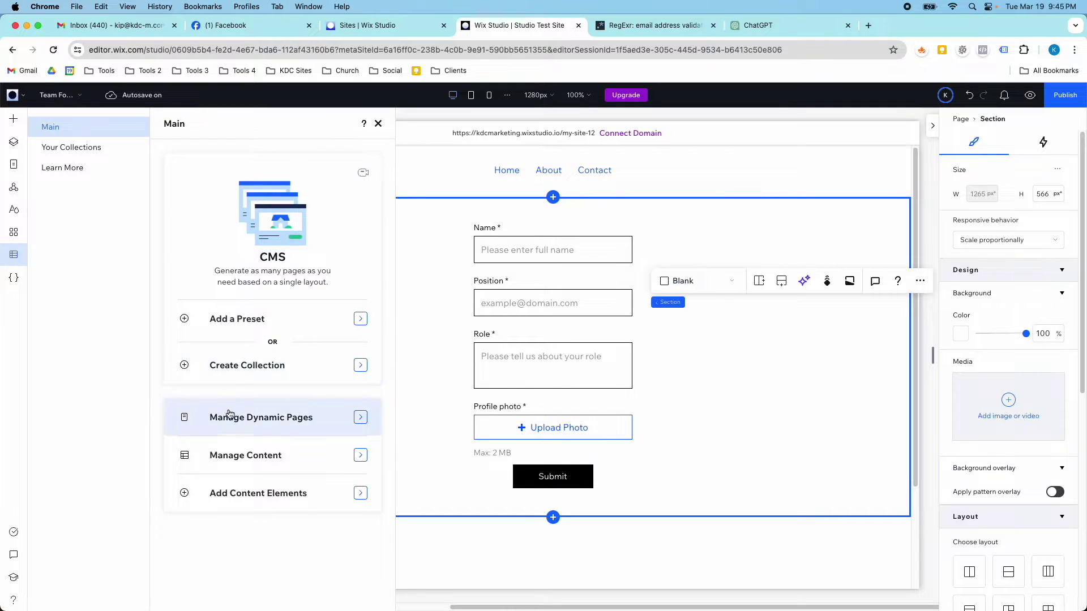
left_click(254, 486)
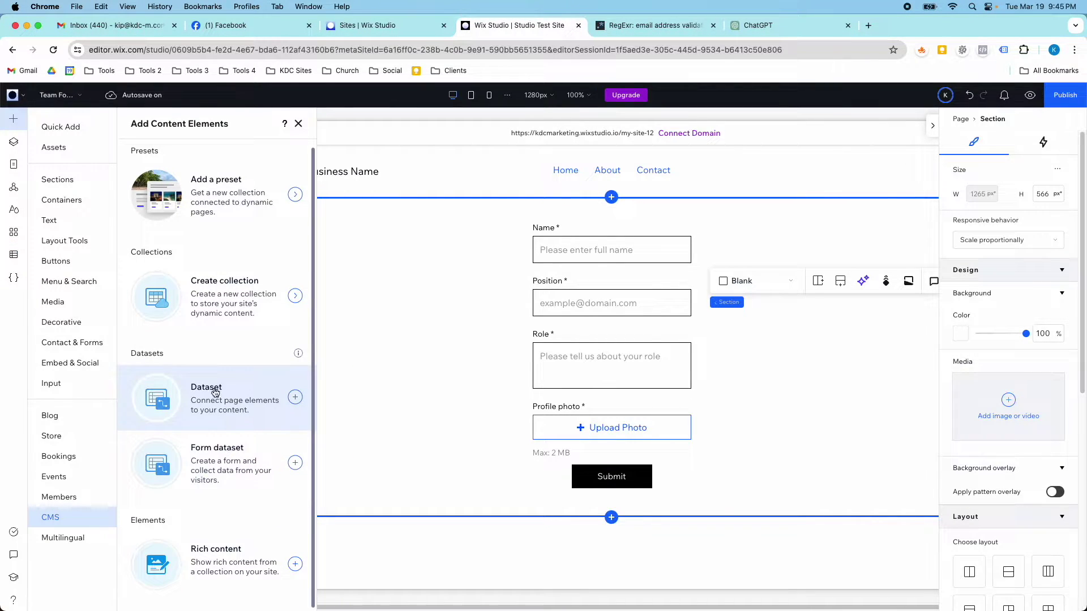
left_click(221, 464)
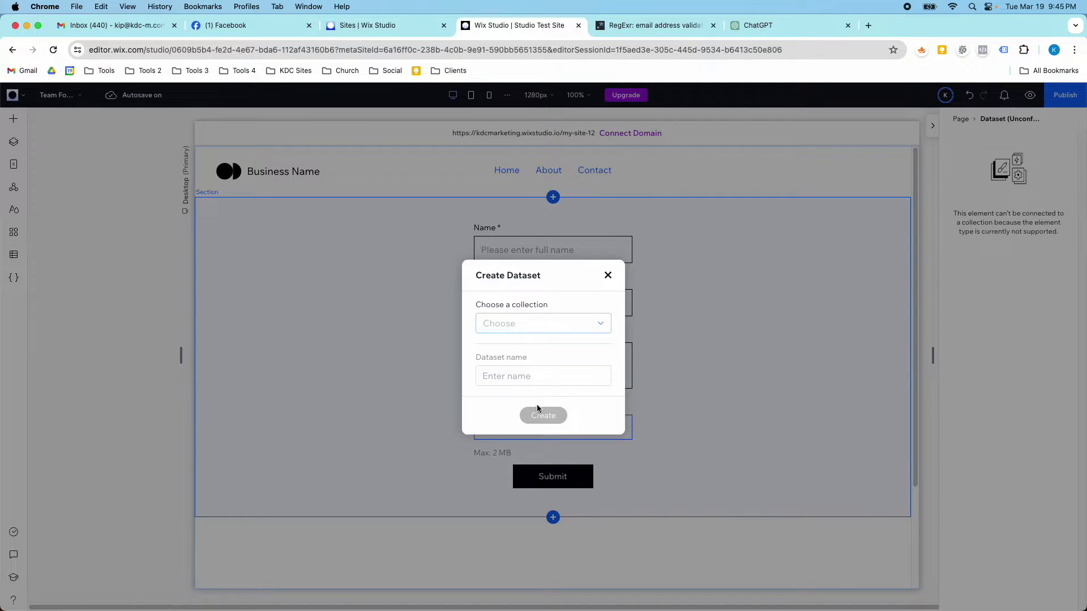
- Create the dataset from the Our Team collection with the name "Our Team Form Collection"
left_click(545, 324)
left_click(541, 377)
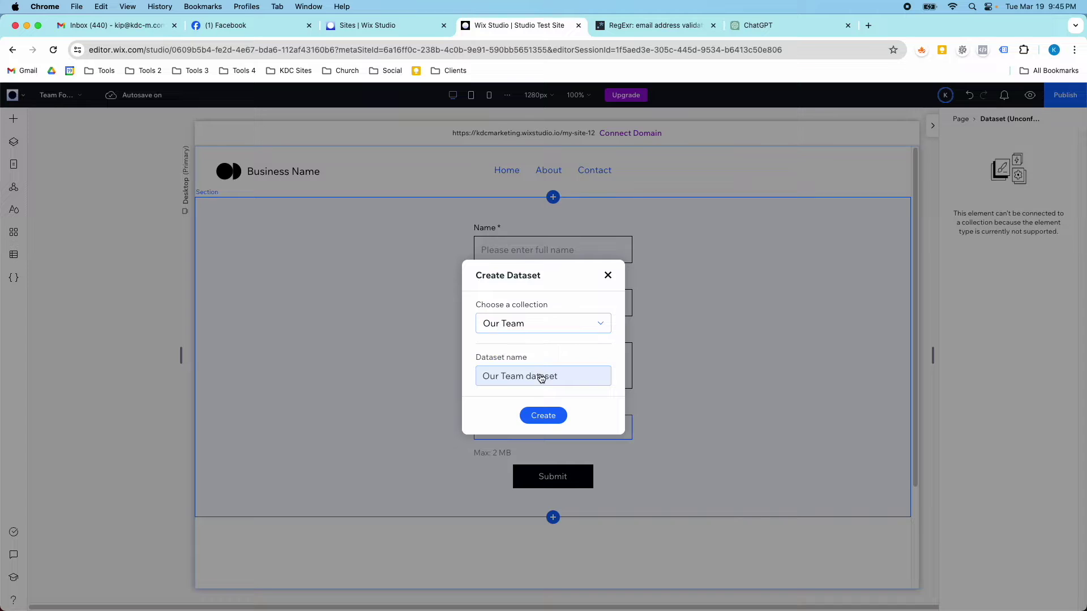
left_click(554, 377)
left_click(564, 374)
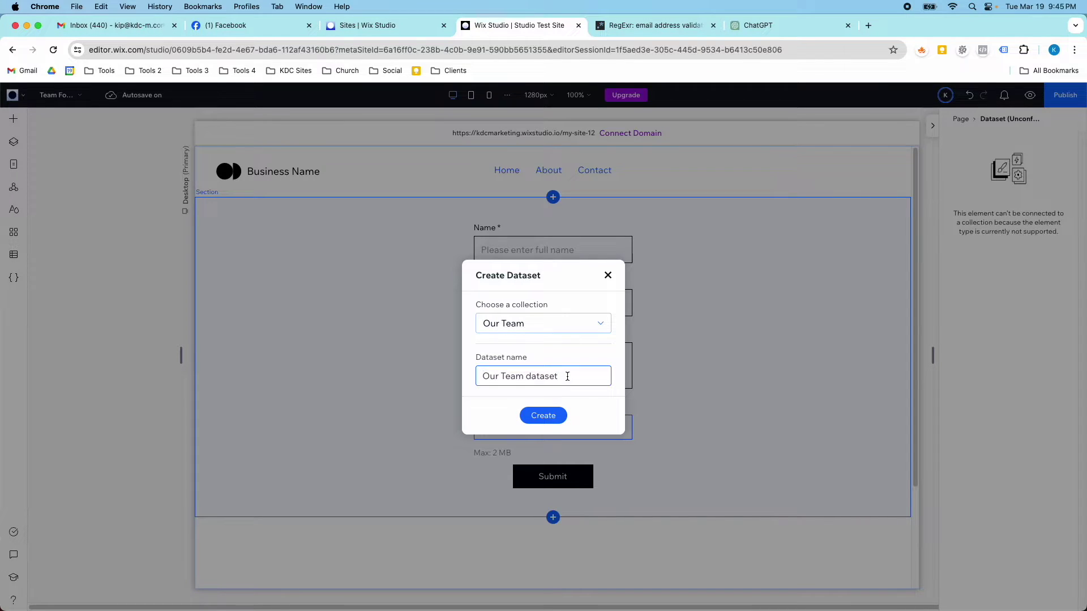
left_click_drag(556, 376, 532, 376)
type("Form Collection")
left_click(543, 415)
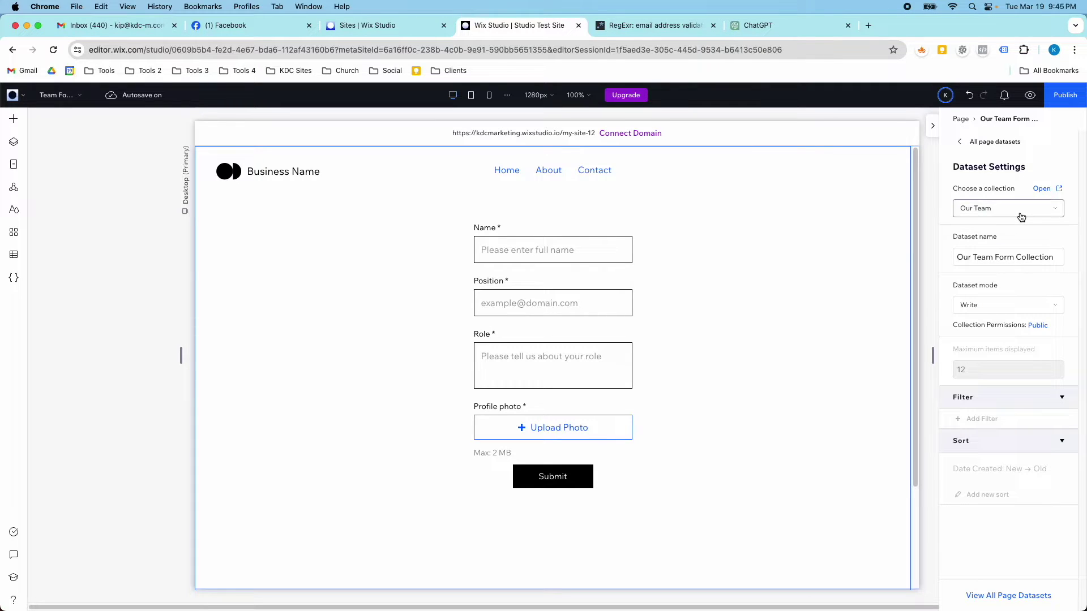
- Check the available dataset modes, keep Write, and leave the dataset settings
left_click(1015, 307)
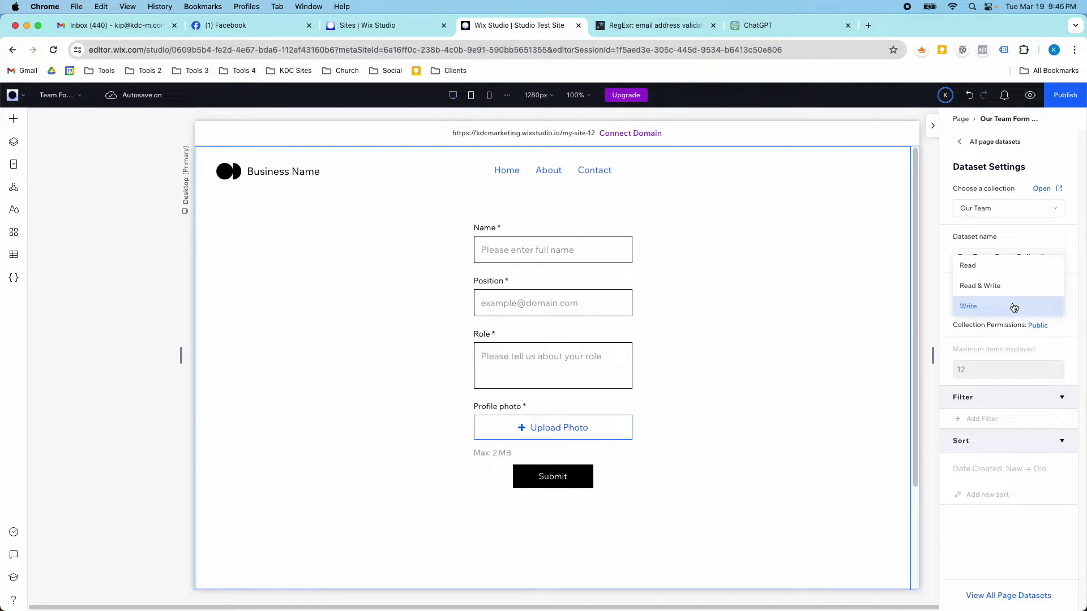
left_click(980, 307)
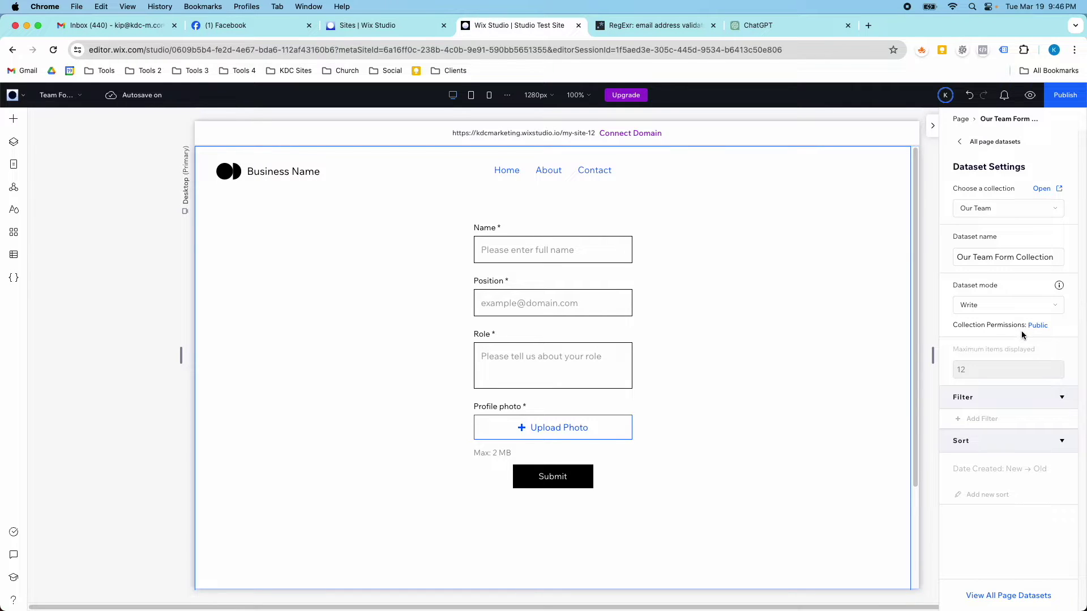
key("Escape")
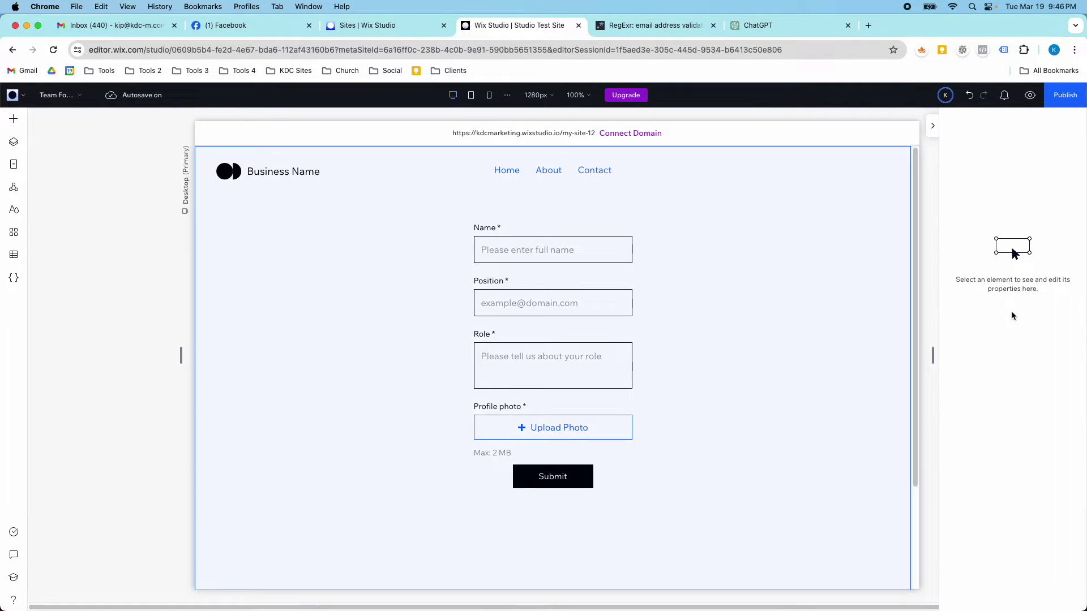
- Connect the Name input to the Our Team Form Collection dataset, linking its value to Title (Text)
left_click(673, 283)
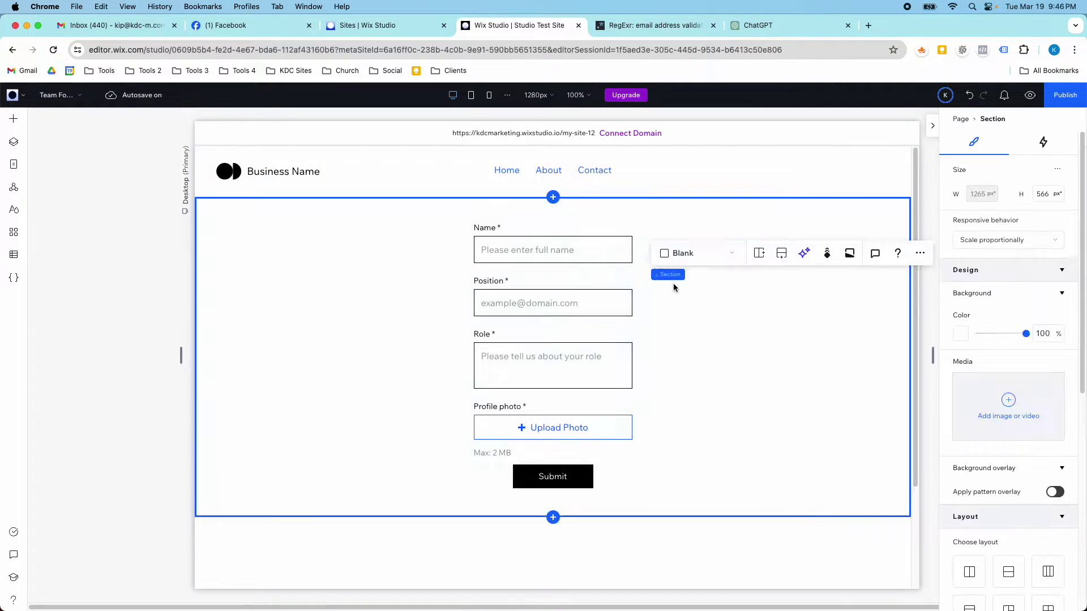
left_click(585, 285)
left_click(716, 268)
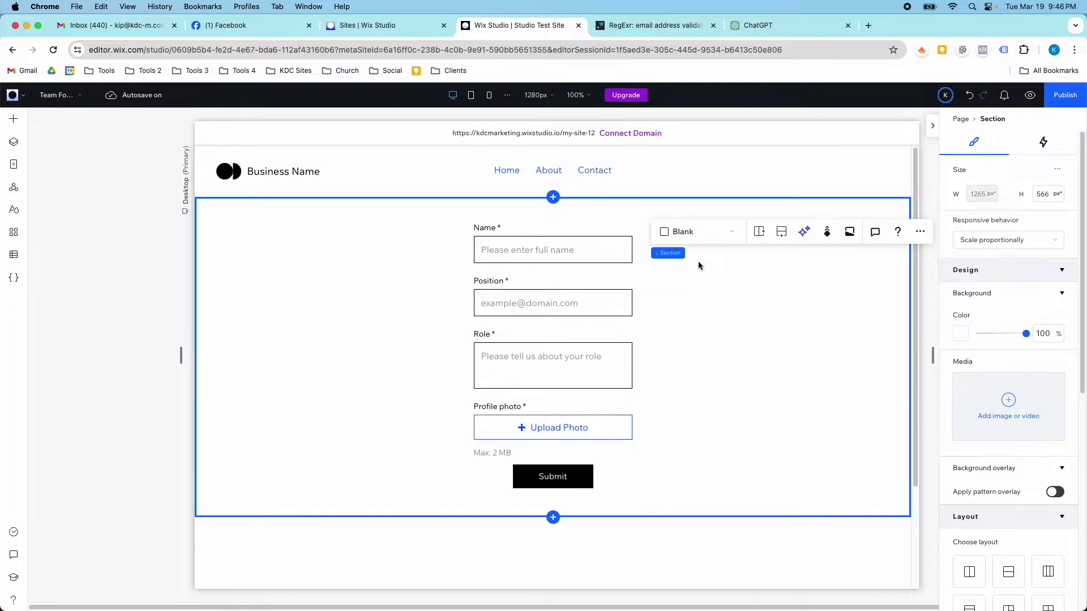
left_click(598, 259)
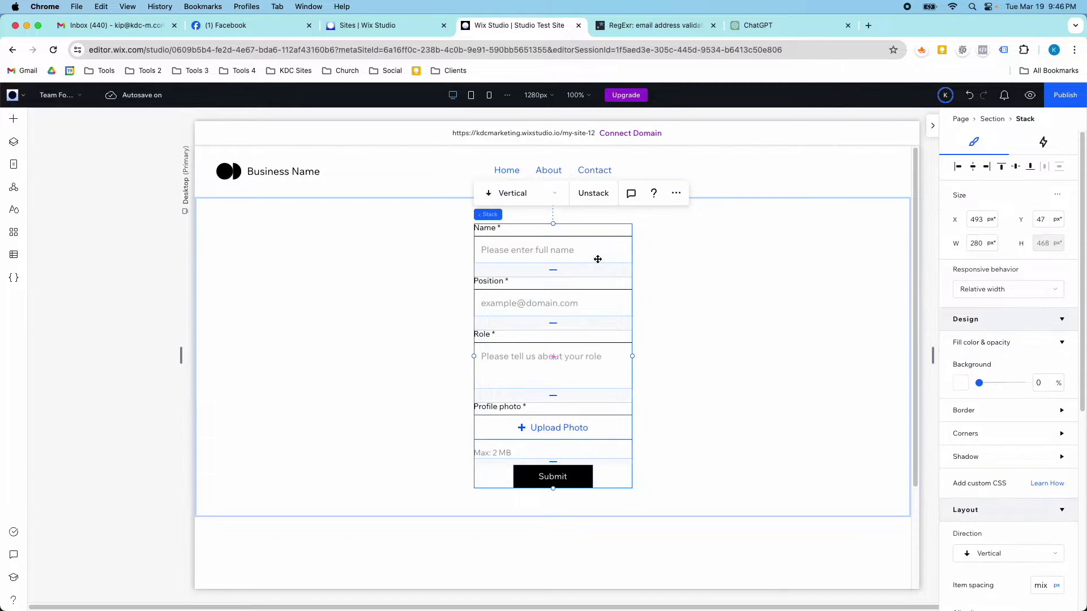
left_click(588, 256)
left_click(1001, 210)
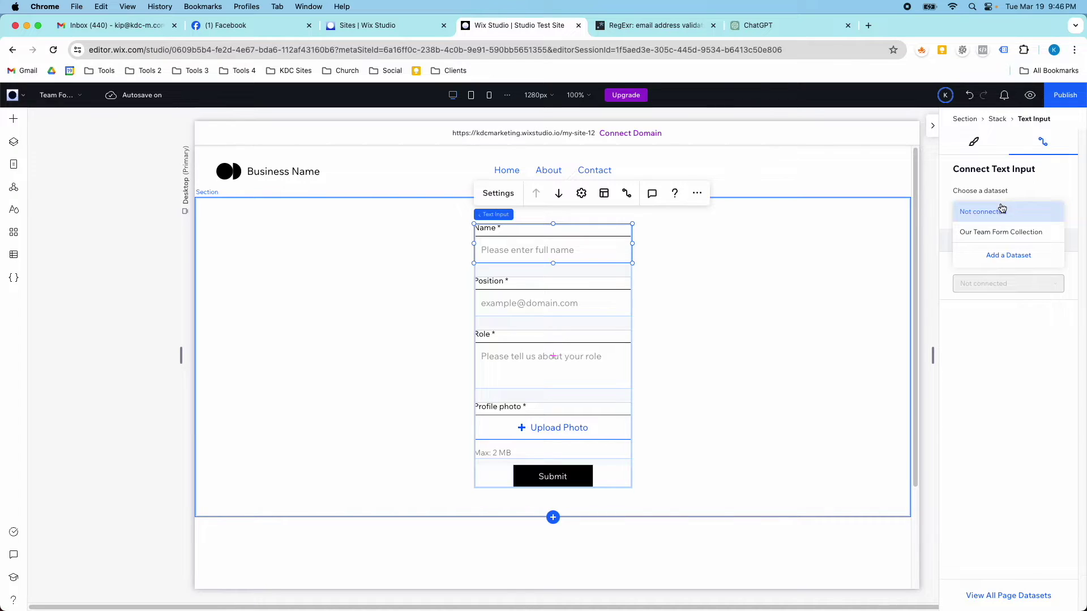
left_click(1005, 232)
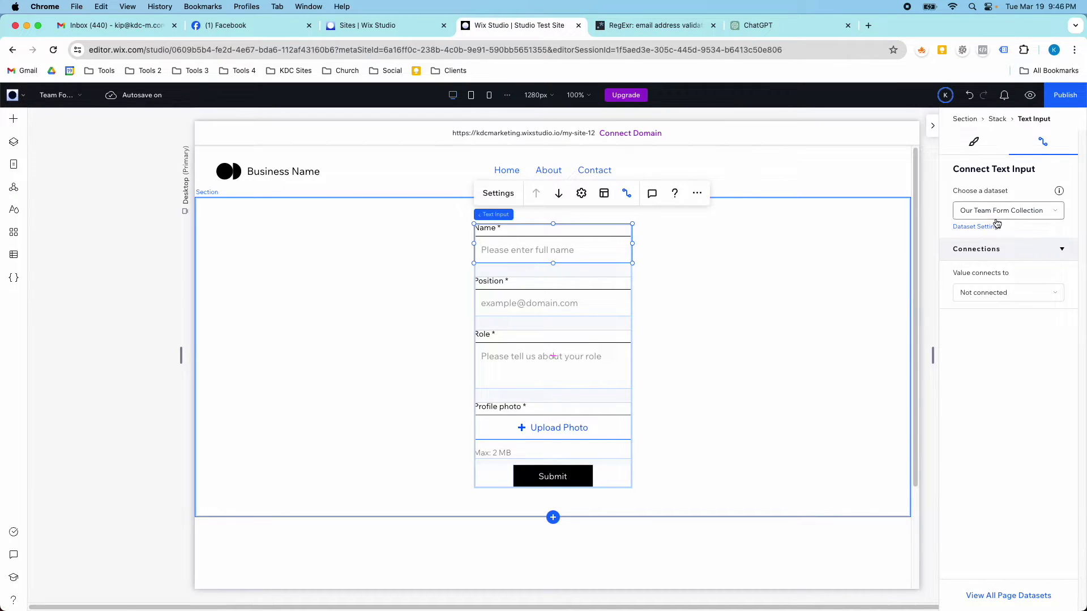
left_click(998, 292)
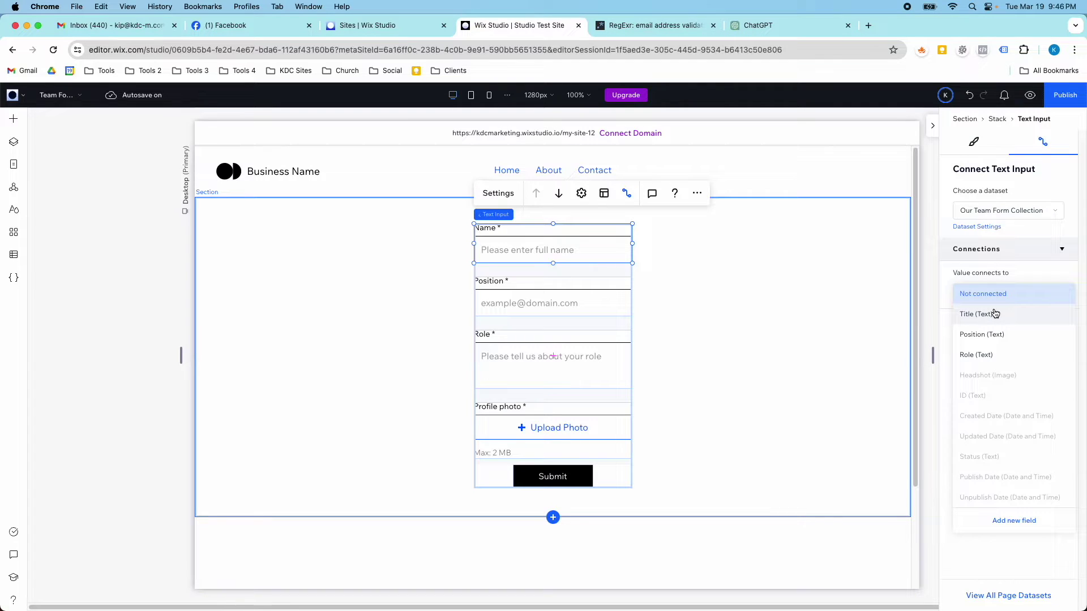
left_click(995, 313)
- Connect the Position input to the Our Team Form Collection dataset, linking its value to Position (Text)
left_click(567, 305)
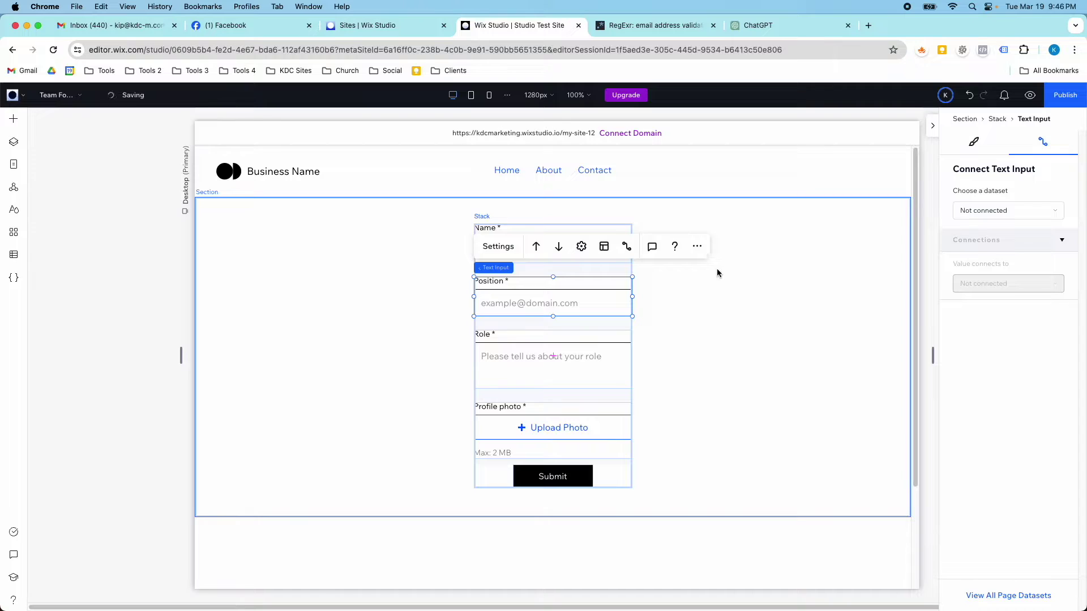
left_click(962, 211)
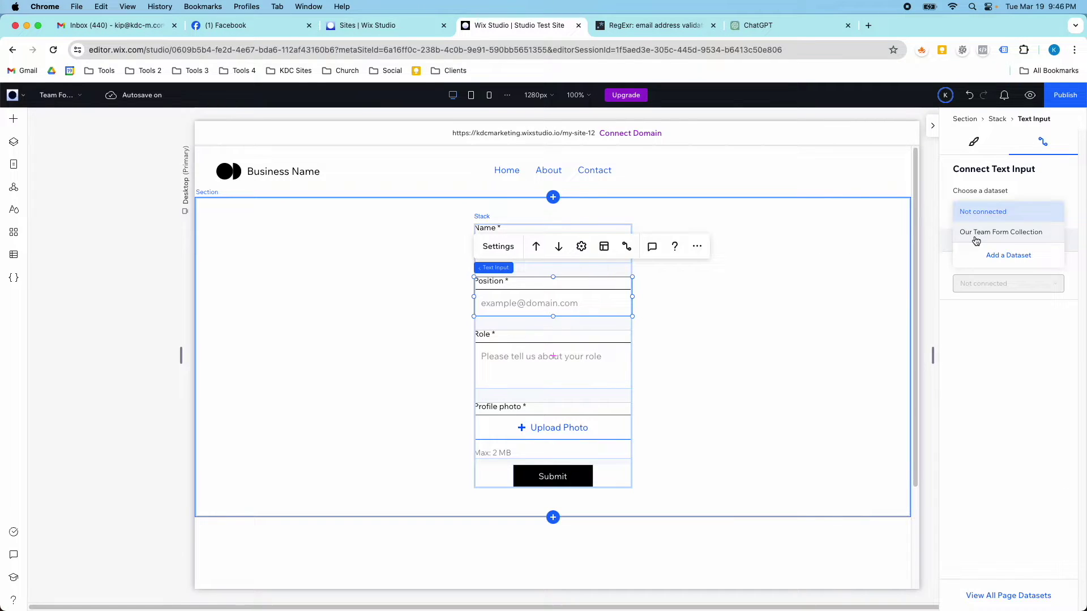
left_click(976, 237)
left_click(987, 293)
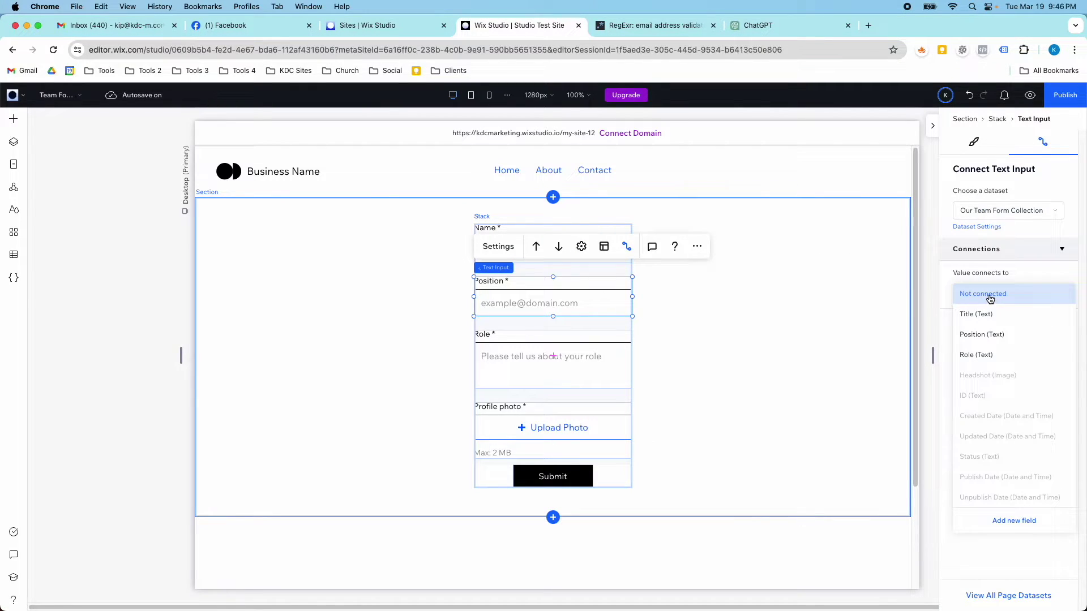
left_click(988, 335)
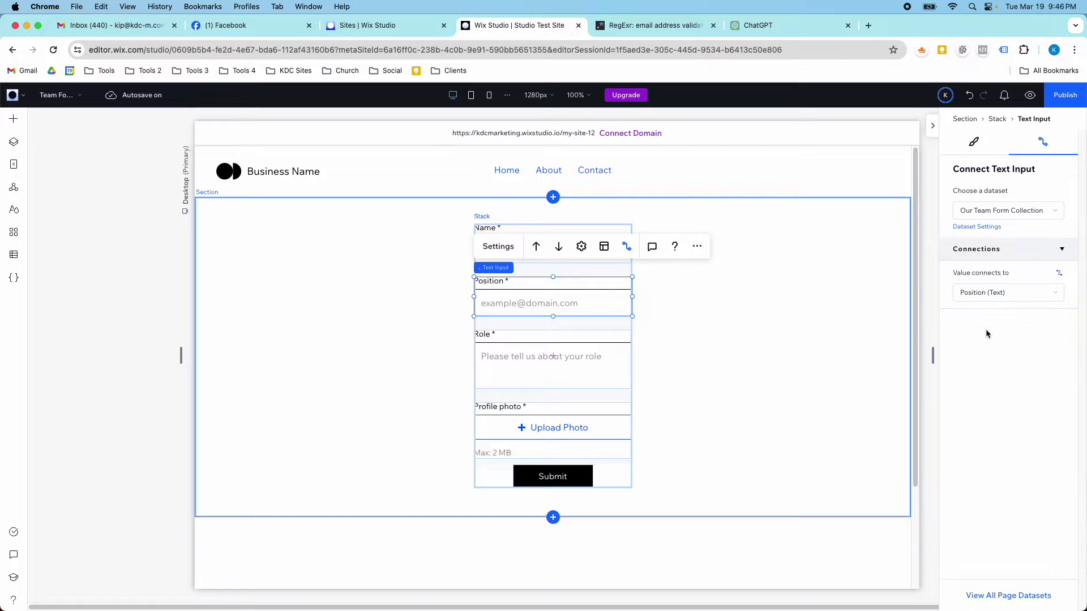
- Connect the Role text box to the Our Team Form Collection dataset, linking its value to Role (Text)
left_click(524, 368)
left_click(971, 215)
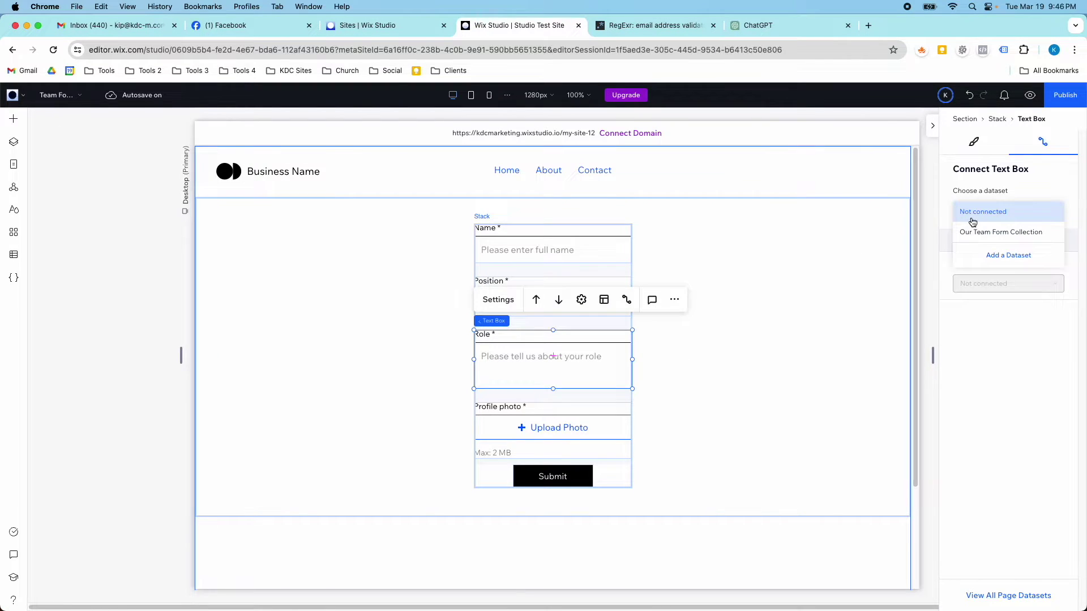
left_click(976, 232)
left_click(1005, 292)
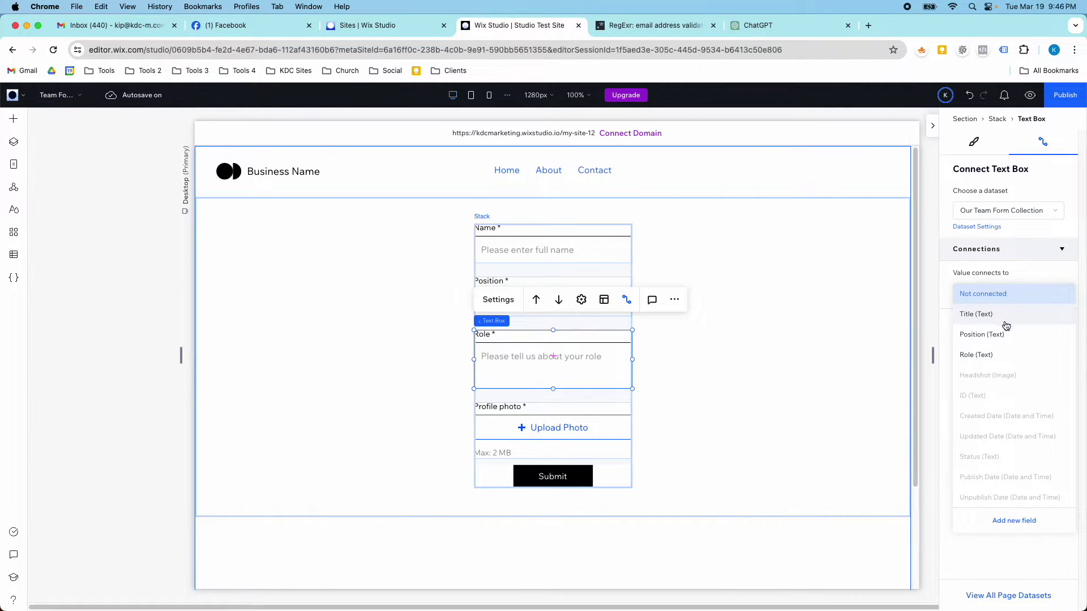
left_click(1002, 352)
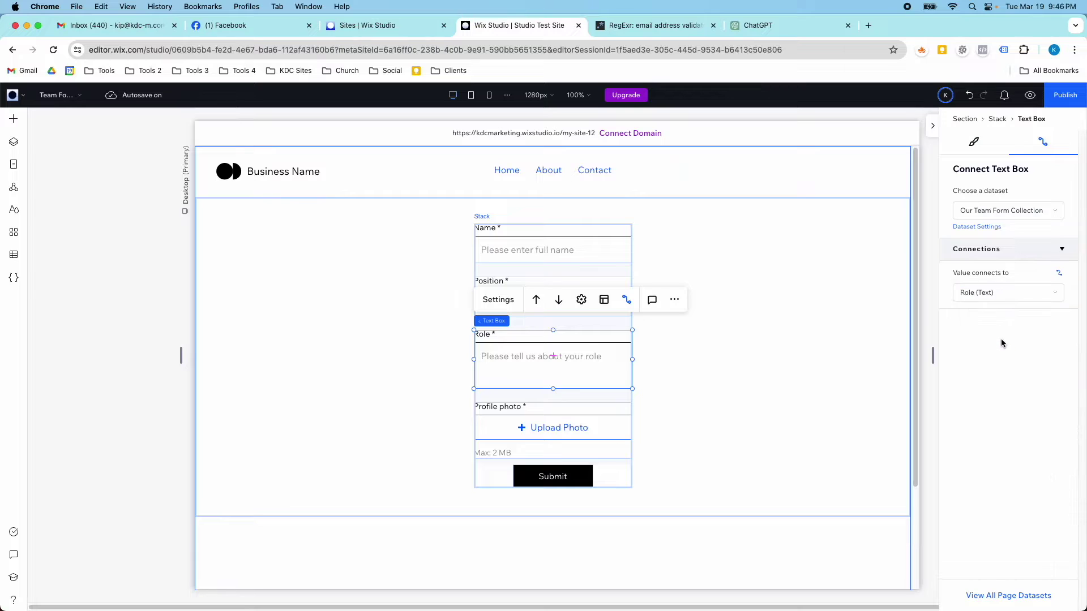
- Connect the Upload Photo button to the Our Team Form Collection dataset, linking its file to Headshot (Image)
left_click(584, 430)
left_click(1006, 214)
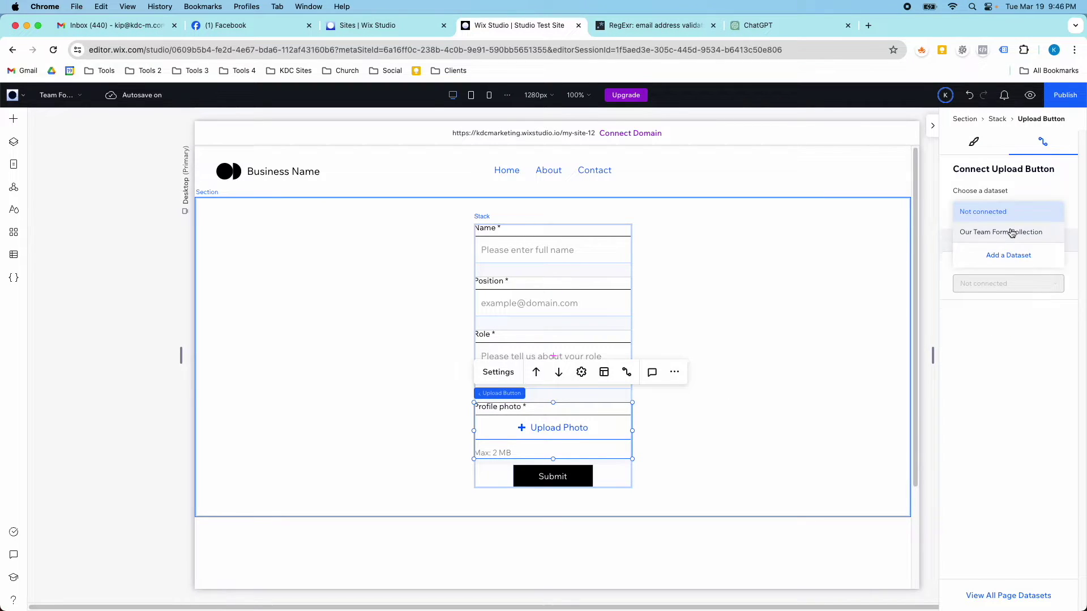
left_click(1008, 232)
left_click(1014, 292)
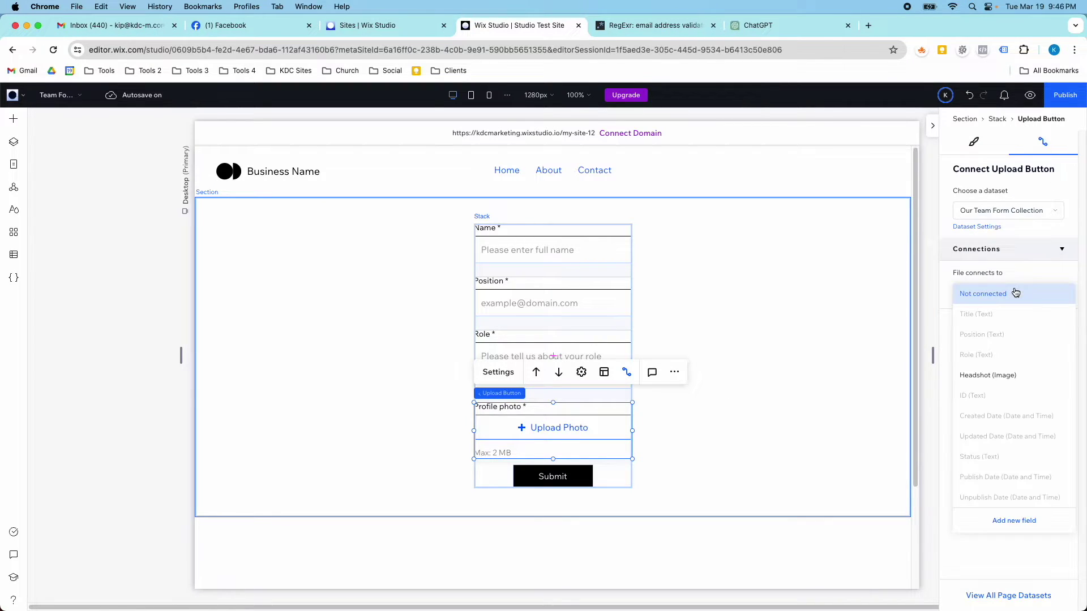
left_click(1009, 376)
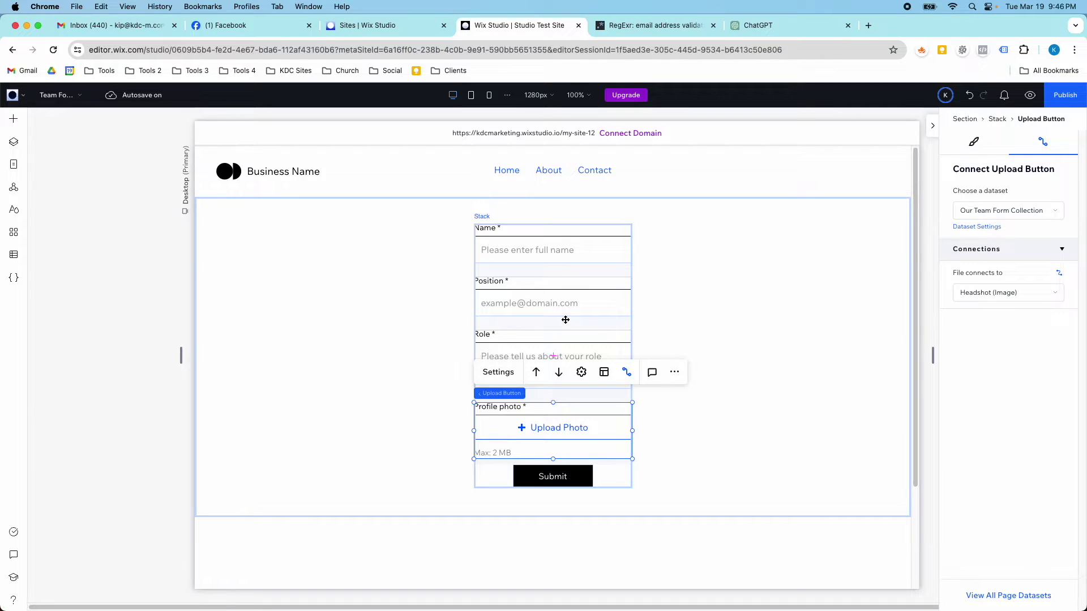
- Connect the Submit button to the Our Team Form Collection dataset with Submit as its click action
left_click(645, 433)
left_click(530, 480)
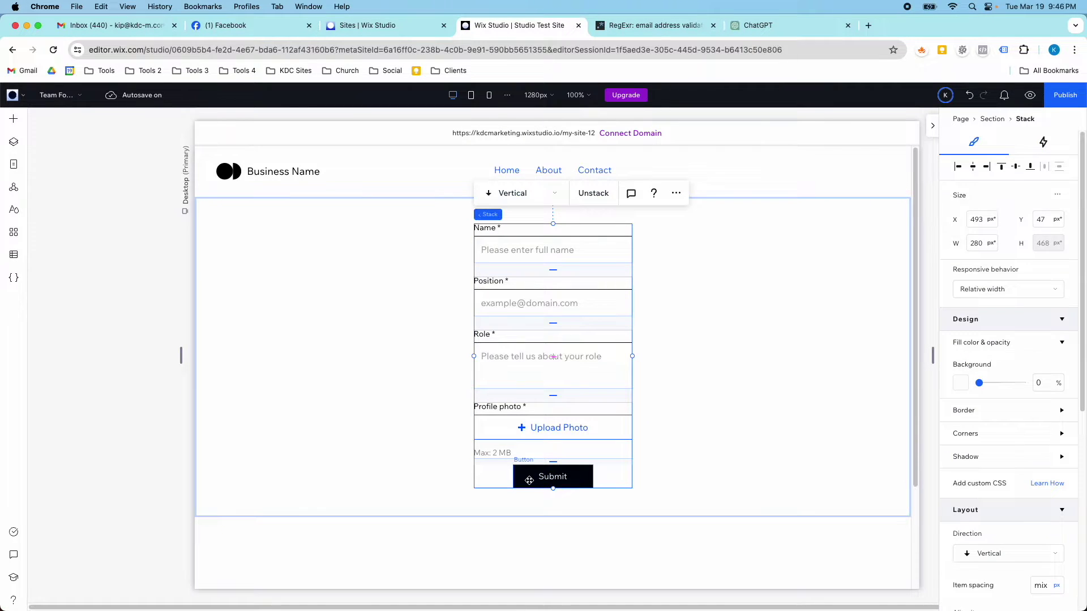
left_click(525, 479)
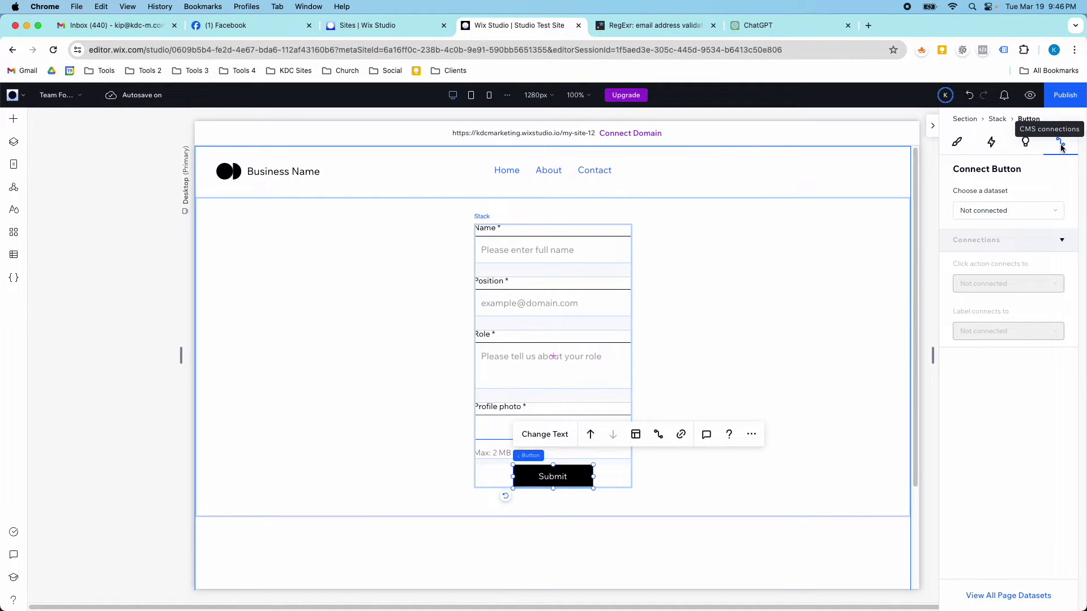
left_click(1029, 211)
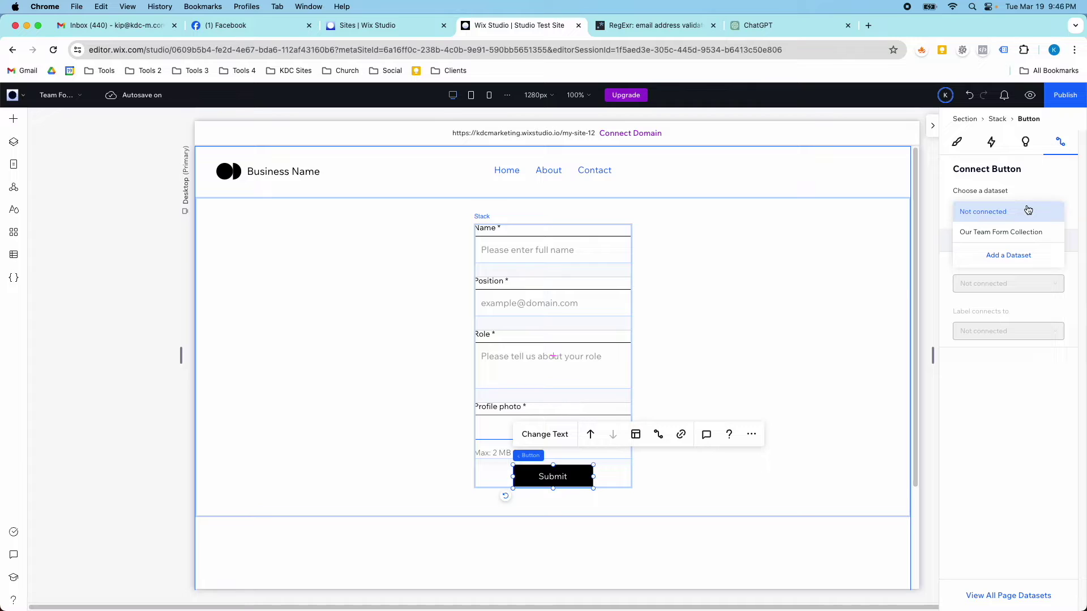
left_click(1027, 230)
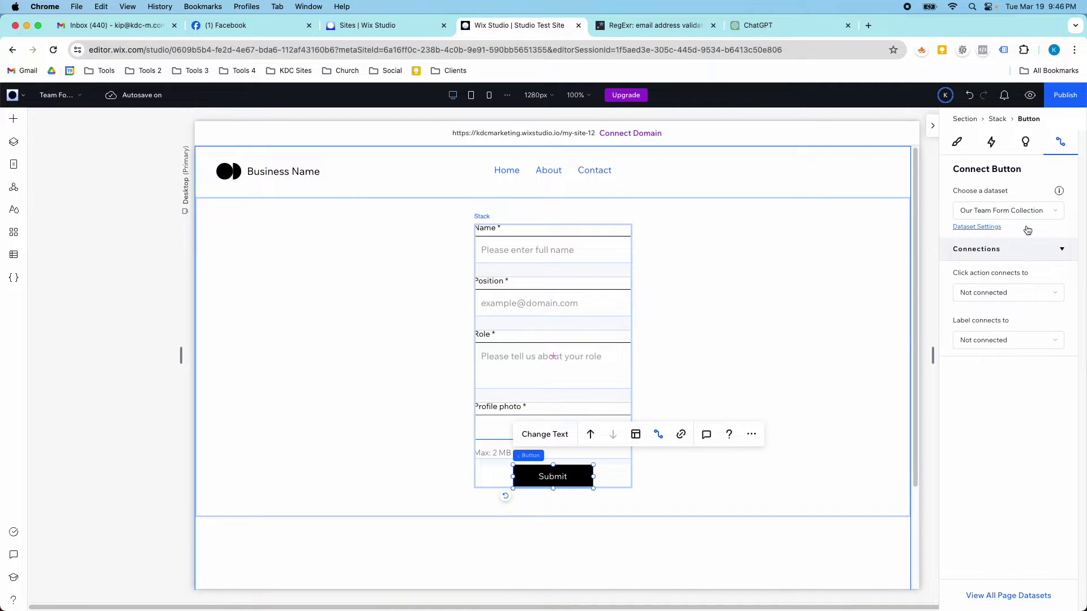
left_click(1028, 292)
scroll(1010, 332, "down", 5)
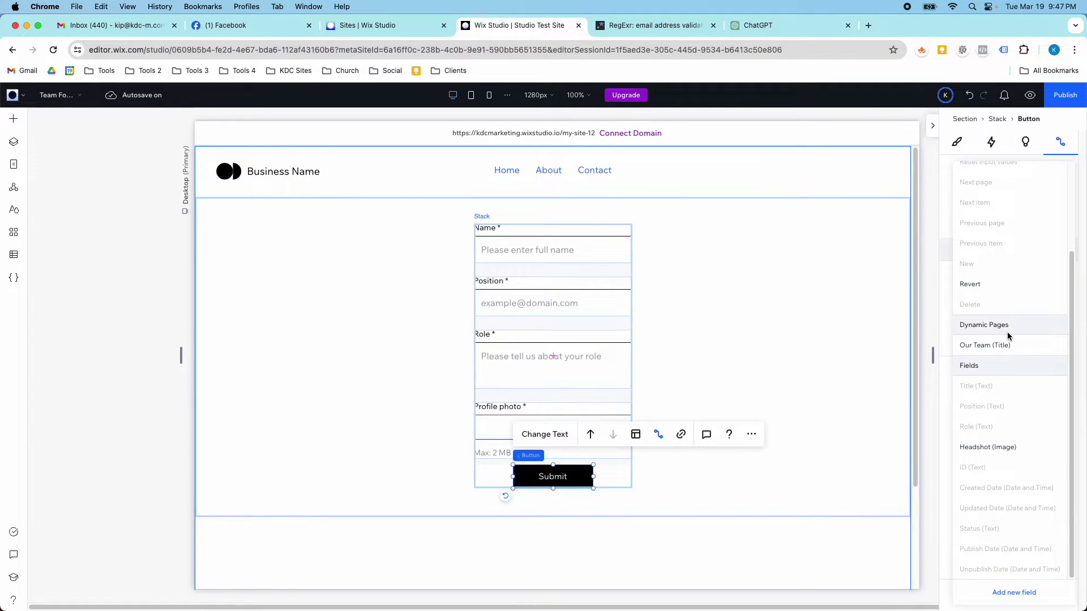
left_click(978, 146)
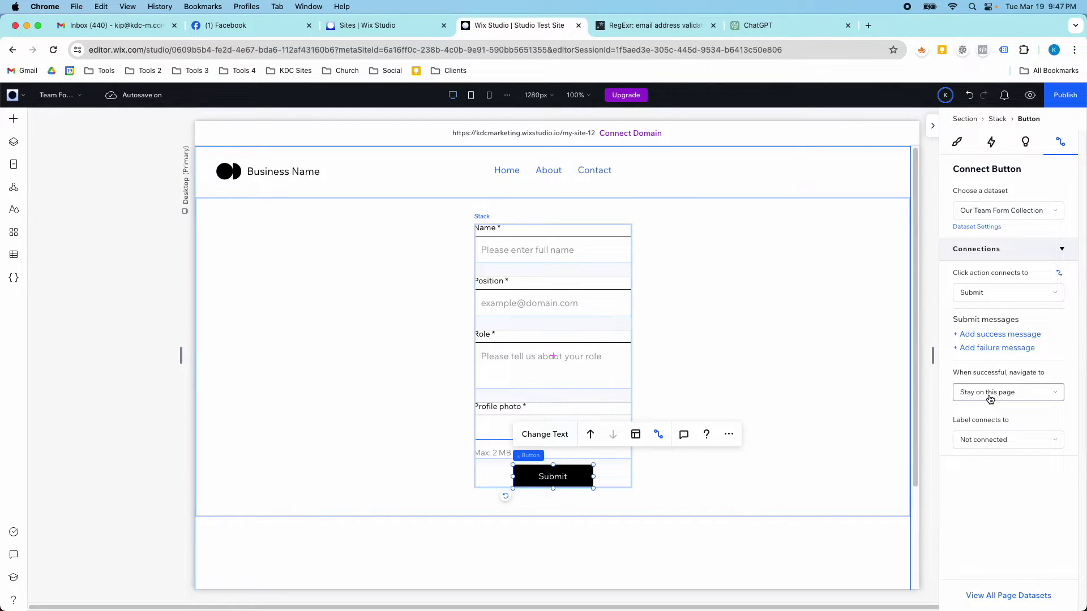
- Add a success message to the Submit button's connection and place the message text beneath the button
left_click(996, 334)
left_click_drag(504, 469, 673, 477)
scroll(595, 407, "down", 2)
left_click(551, 383)
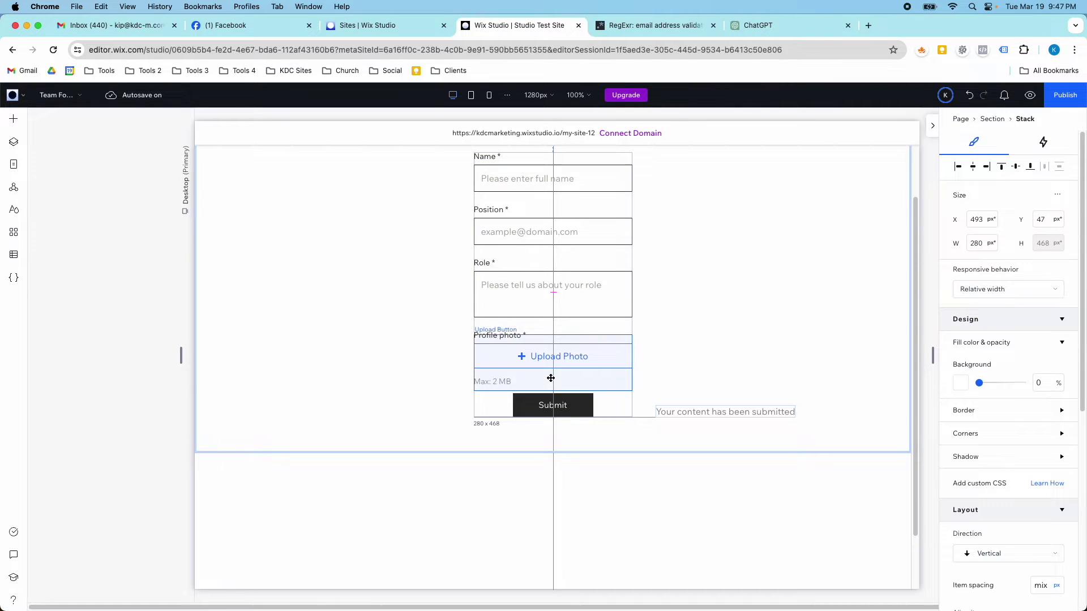
left_click_drag(678, 410, 556, 436)
- Keep the success message wording and align the text with the left edge of the form fields
left_click(509, 403)
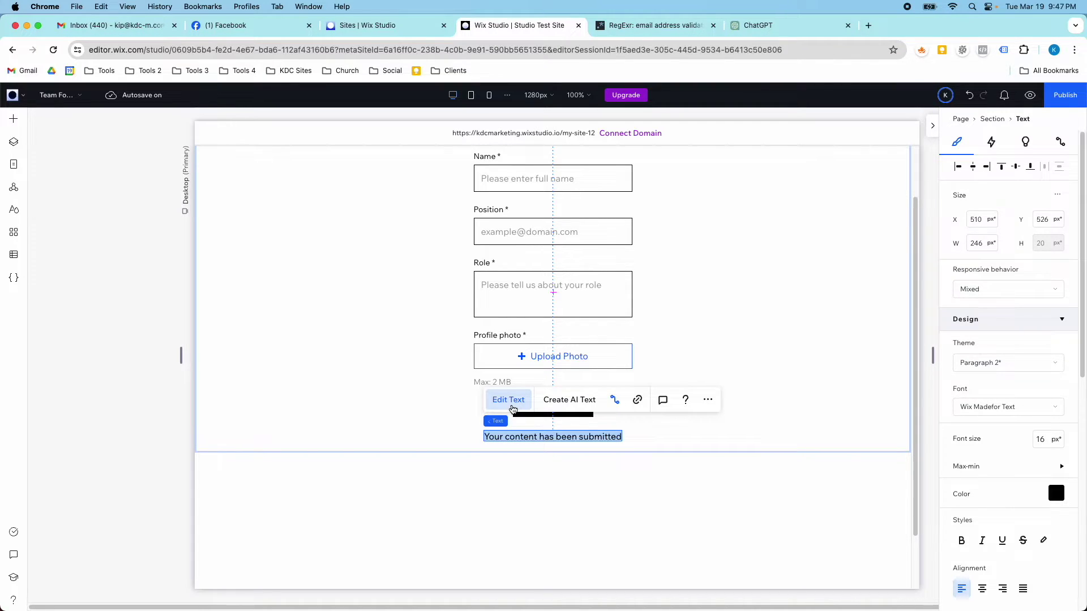
left_click(635, 439)
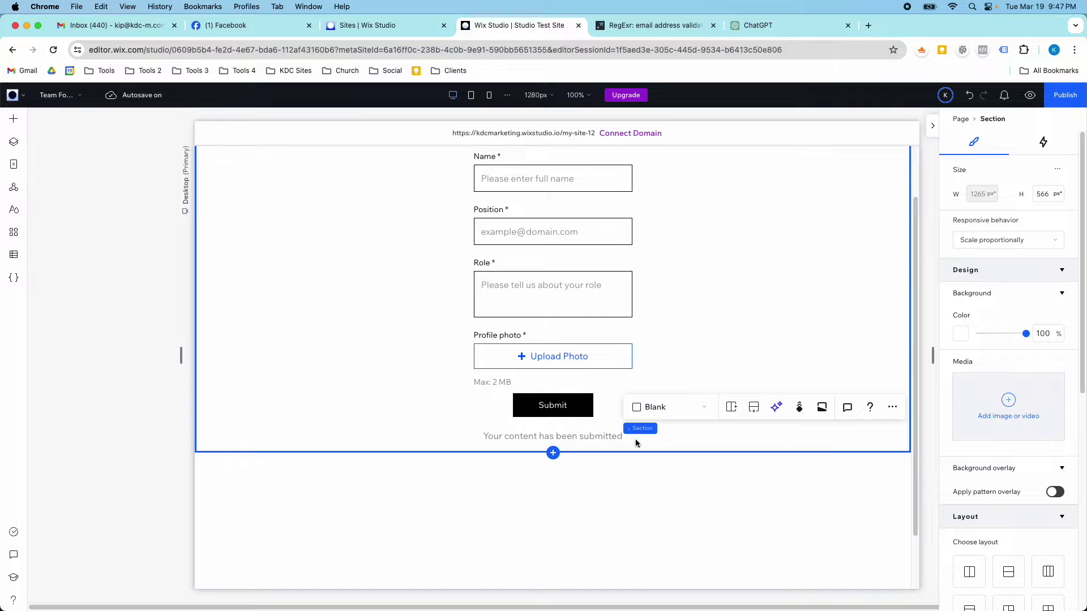
left_click(566, 436)
left_click_drag(563, 437, 553, 438)
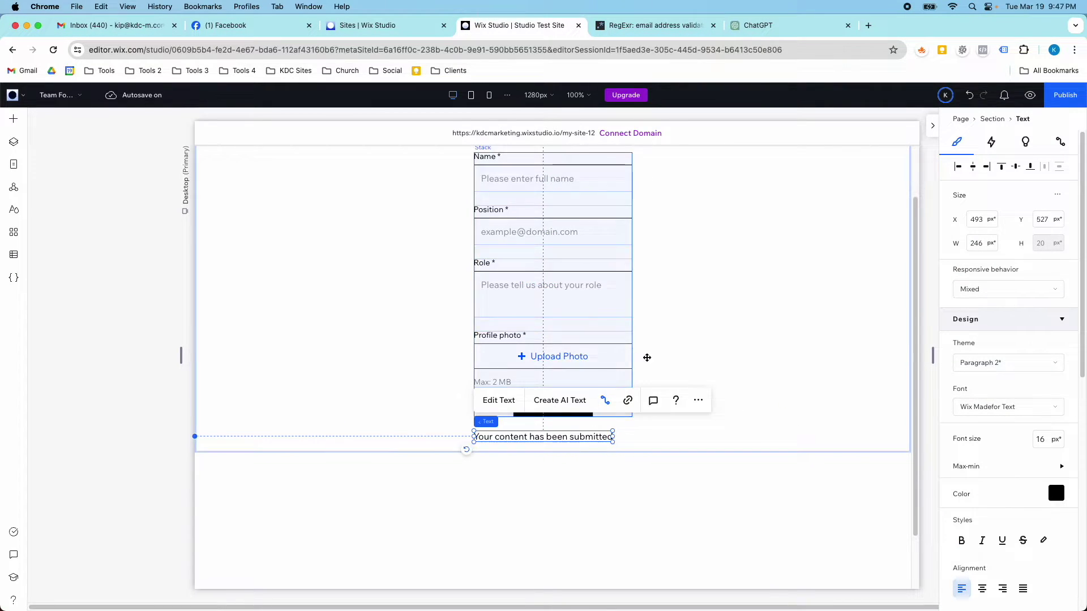
scroll(611, 205, "up", 1)
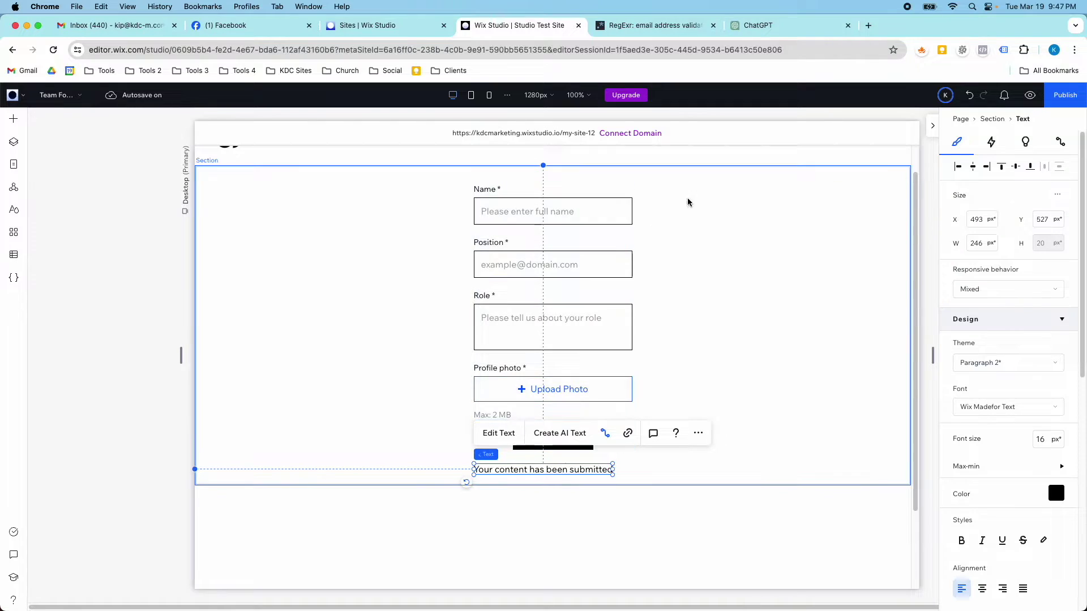
- Open the Our Team collection in the CMS, review its existing items, and close it again
left_click(13, 258)
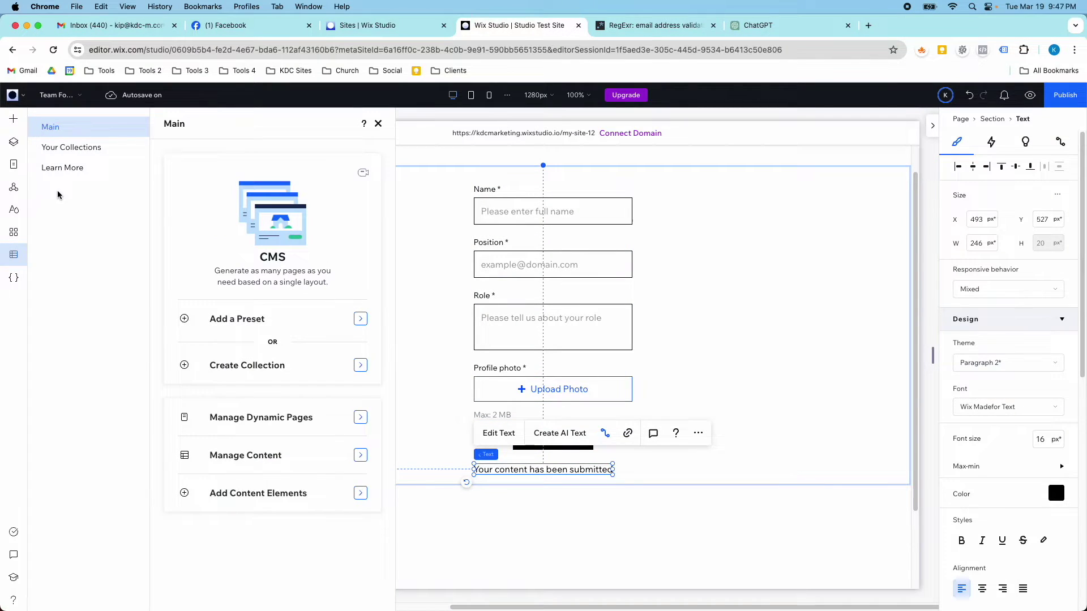
left_click(57, 148)
left_click(203, 195)
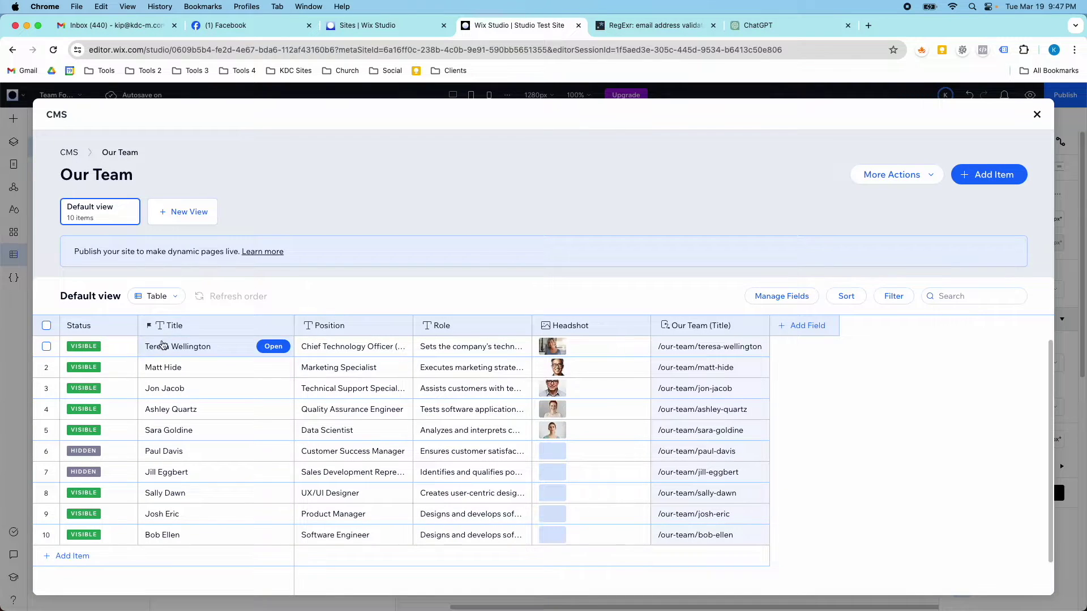
scroll(145, 478, "down", 1)
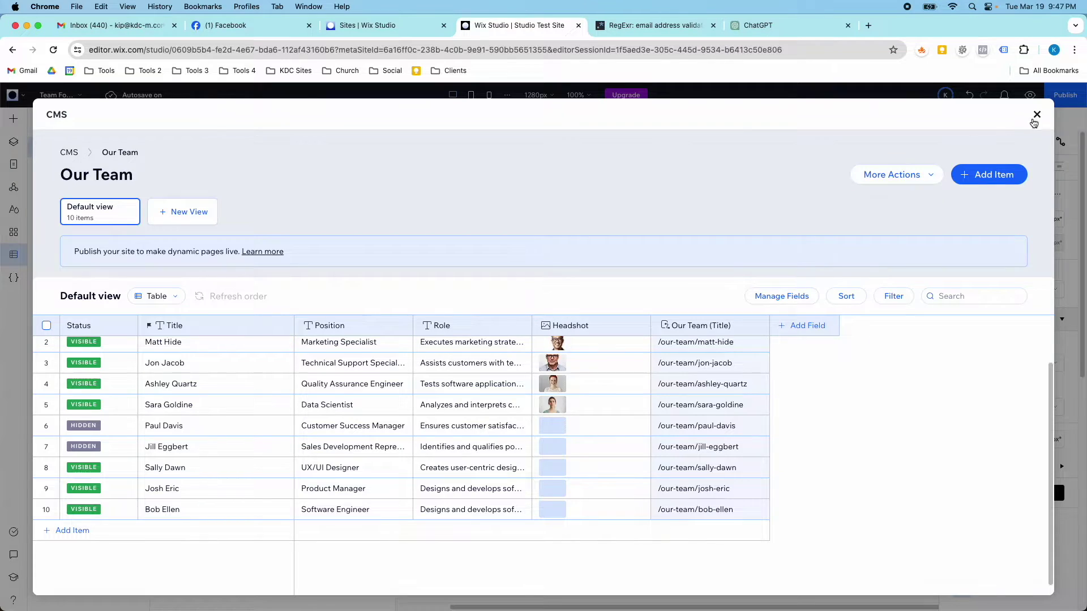
left_click(1034, 115)
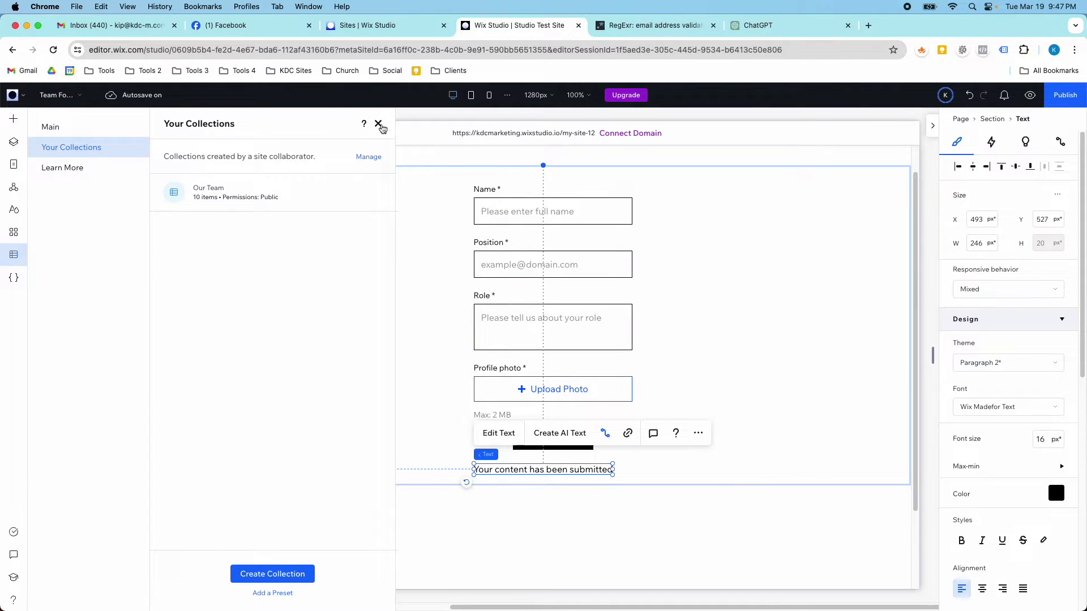
left_click(378, 123)
- Preview the Team Form page and enter "Form Collection Test" in the form's Name field
left_click(1029, 95)
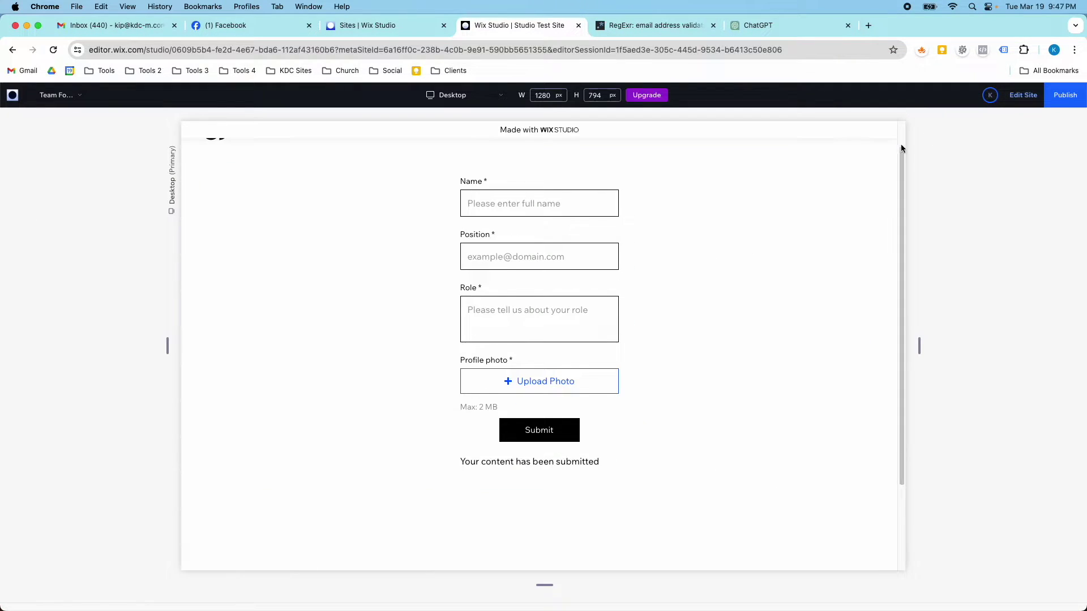
scroll(507, 239, "up", 1)
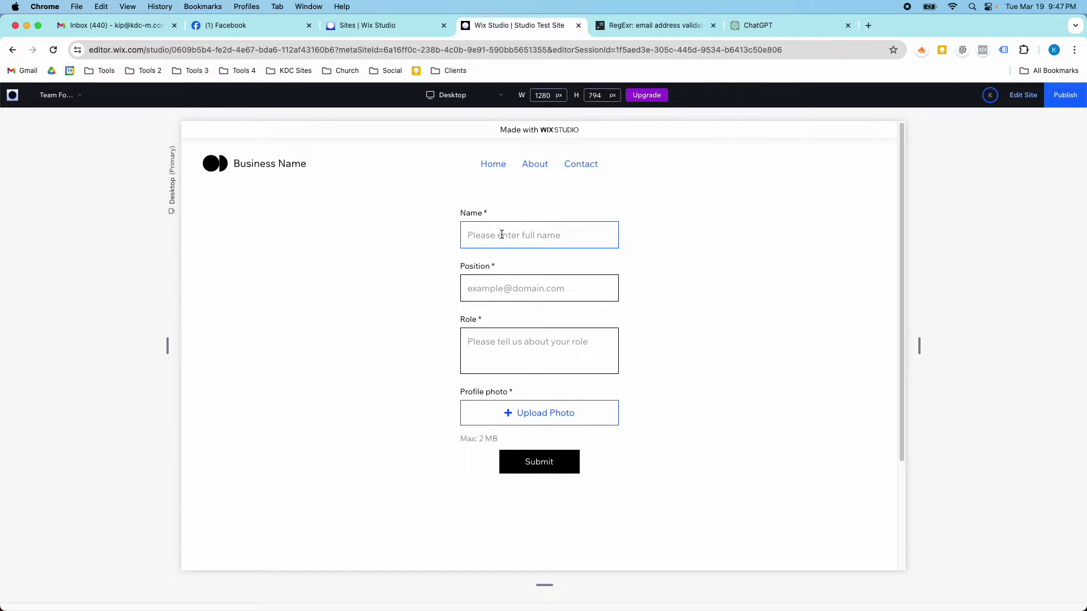
left_click(501, 234)
type("Form Collection Test")
- Enter "Chief CMS Officer" as the position and "My role is to make sure that Wix CMS works correctly!" as the role
left_click(487, 291)
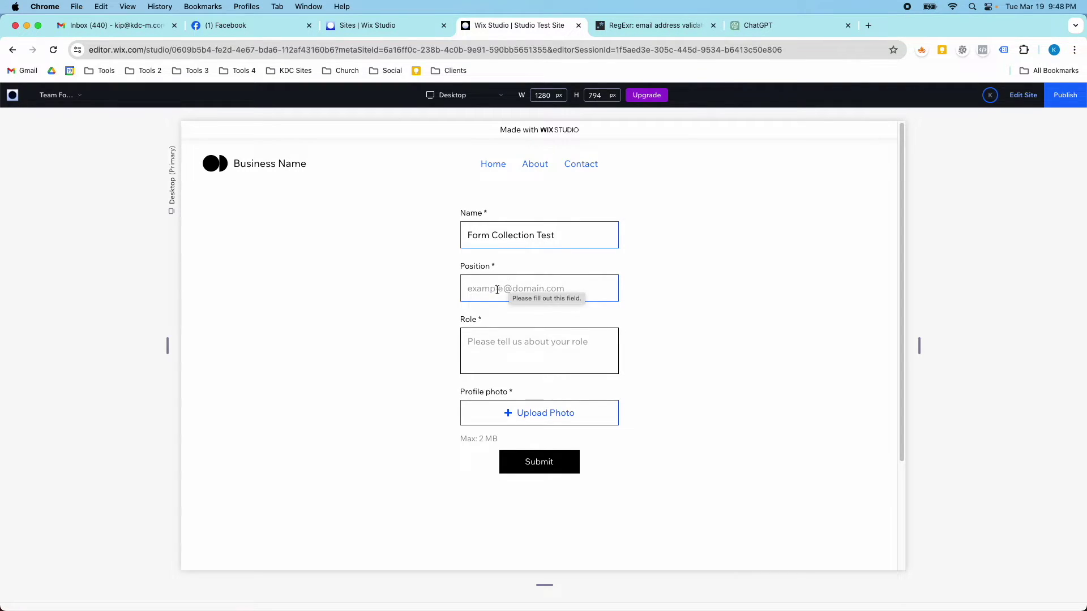
left_click(495, 290)
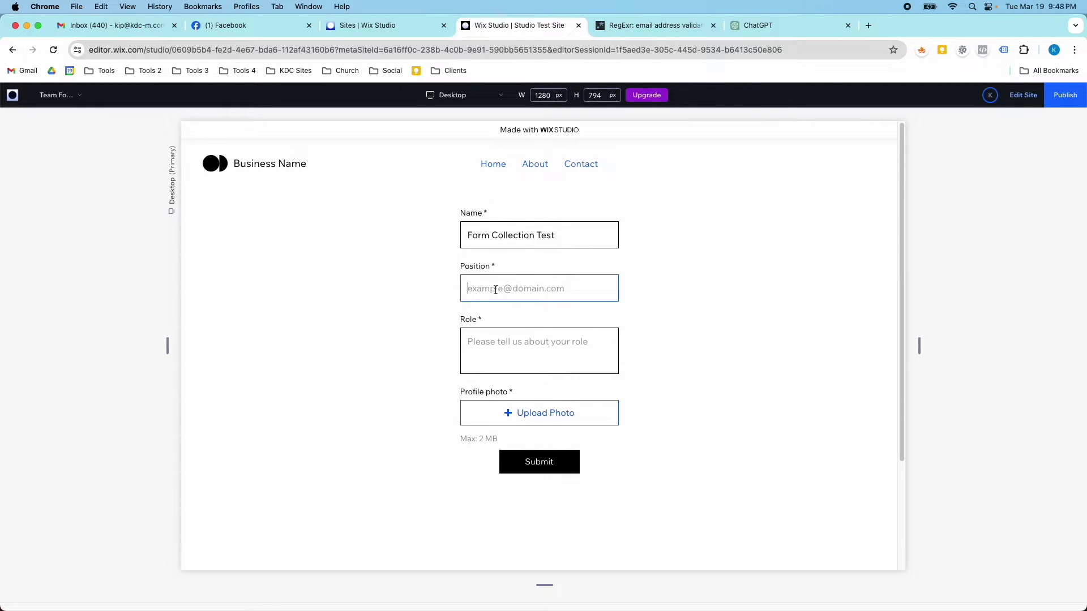
type("Chief CMS Officer")
key("Tab")
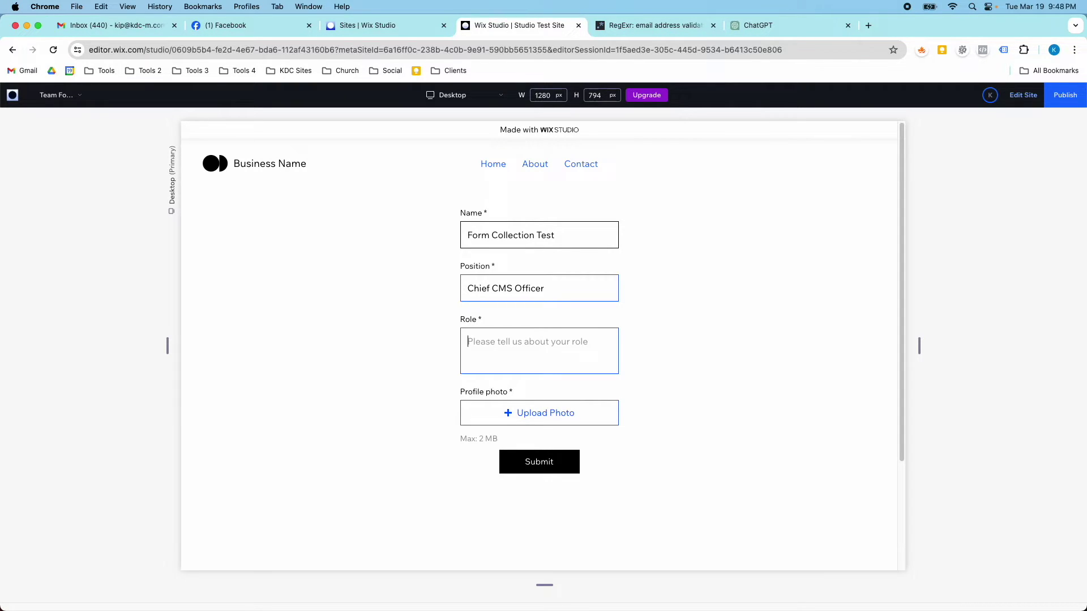
type("My role is to make sure that")
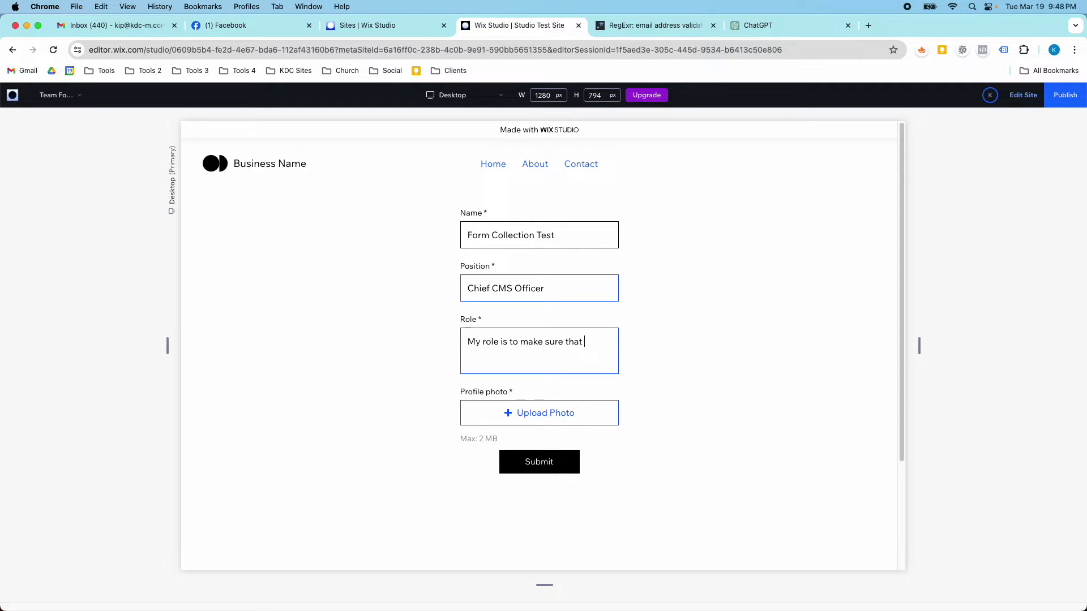
type(" Wix CMS works correctly!")
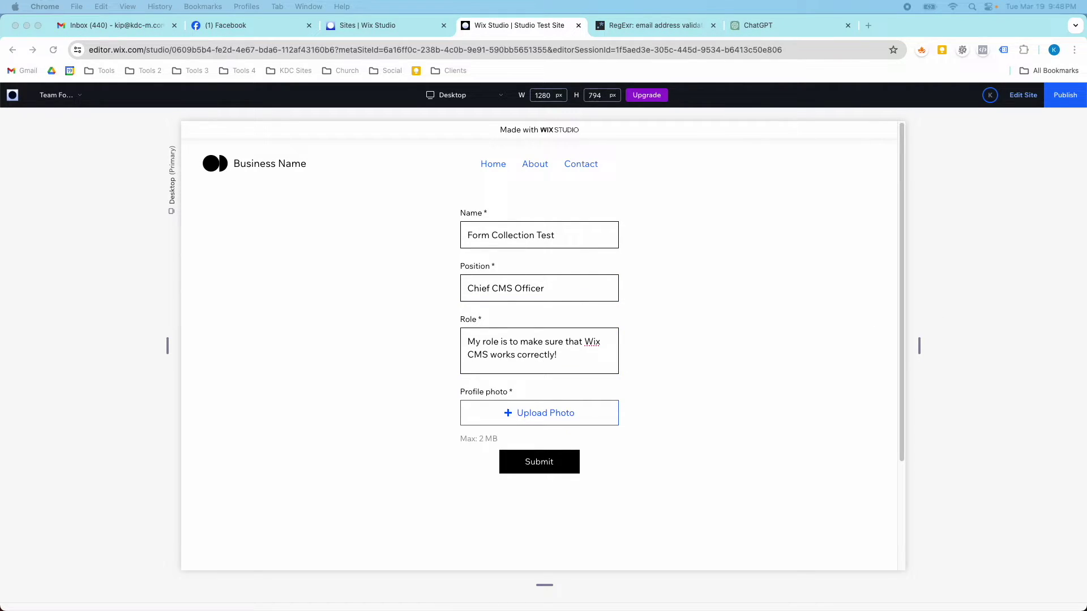
- Upload Headshot Example 1 (3).png from Downloads as the profile photo and submit the form
left_click(520, 413)
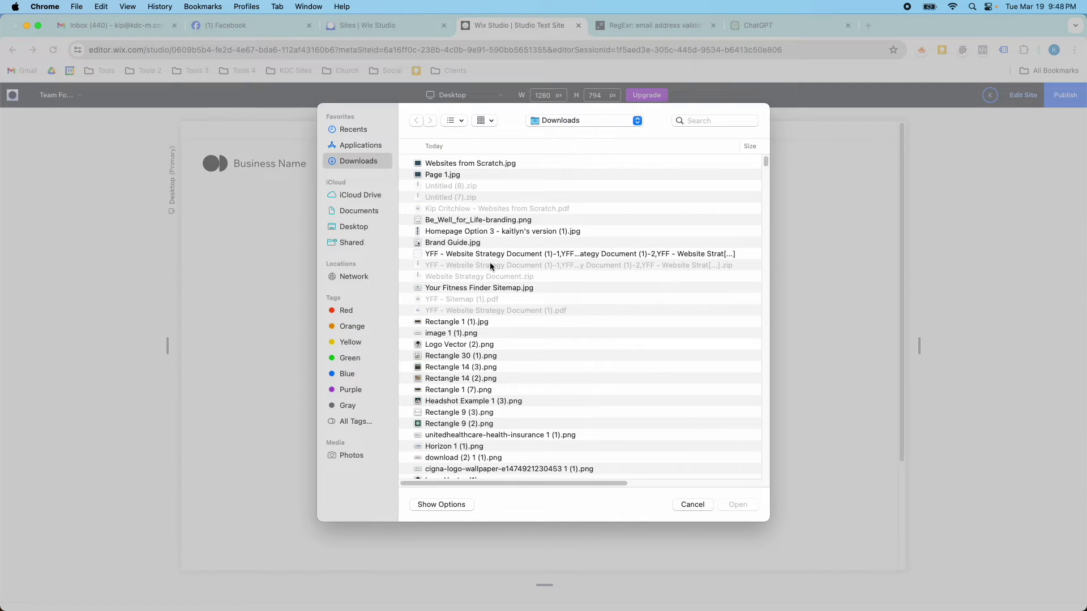
scroll(484, 267, "down", 2)
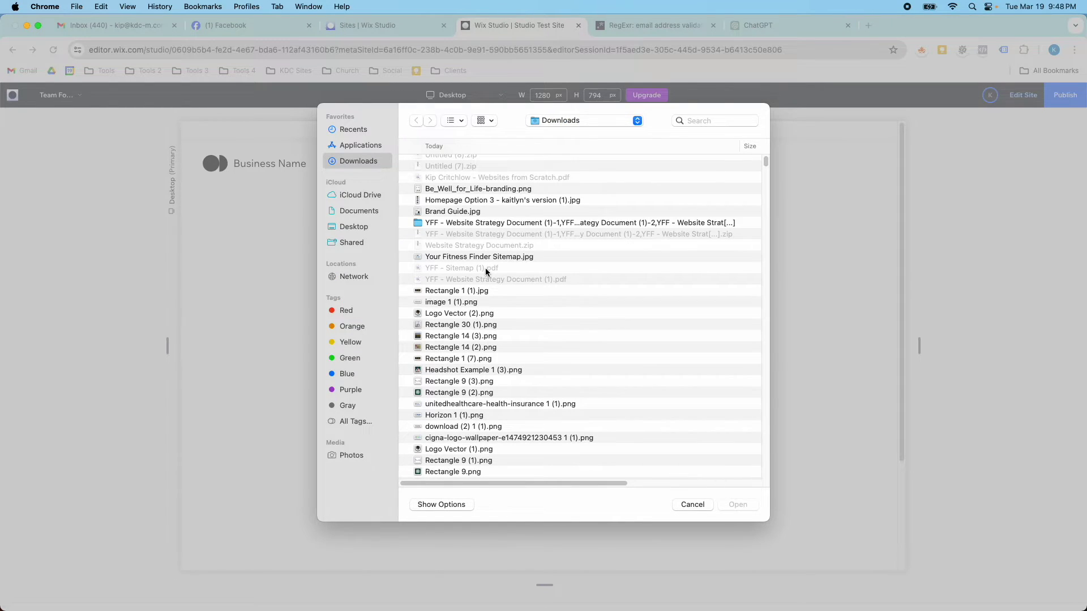
double_click(441, 370)
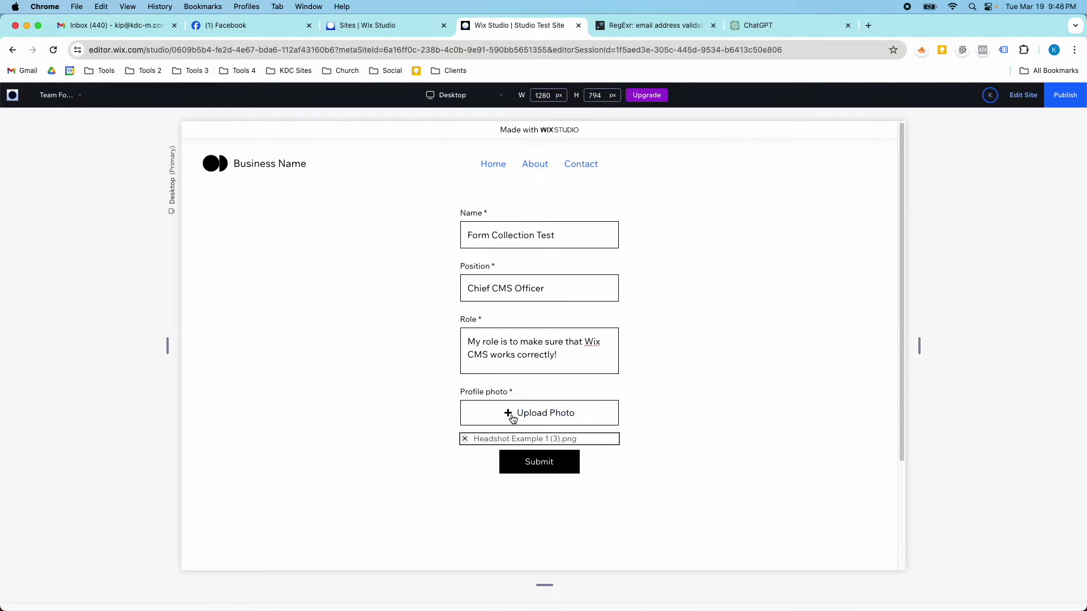
left_click(523, 469)
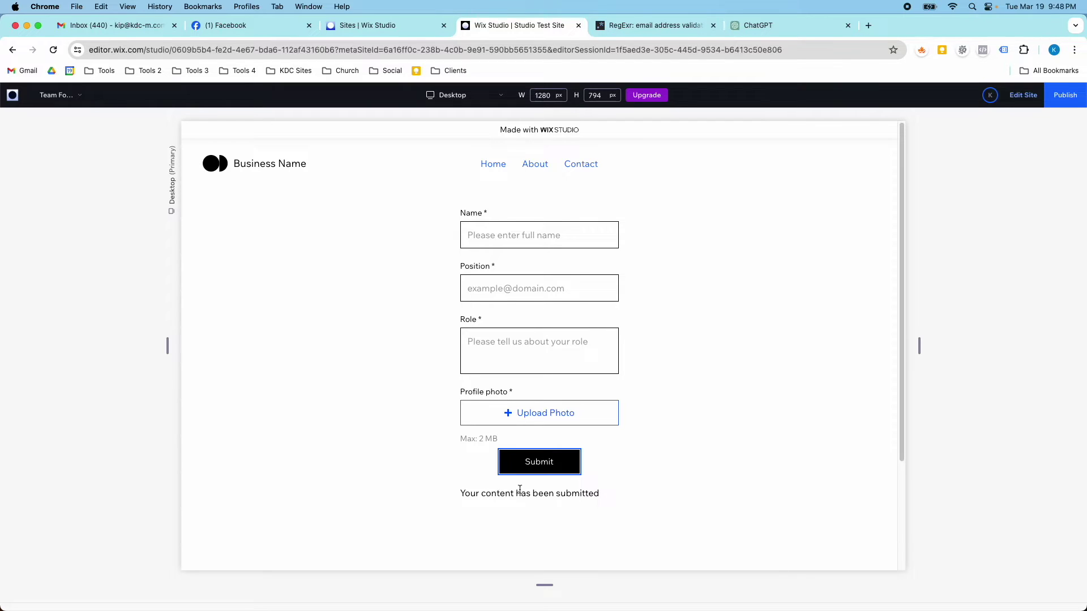
- Return to the editor, check the submitted item and its full role text in the Our Team collection, and close the collection
left_click(1013, 101)
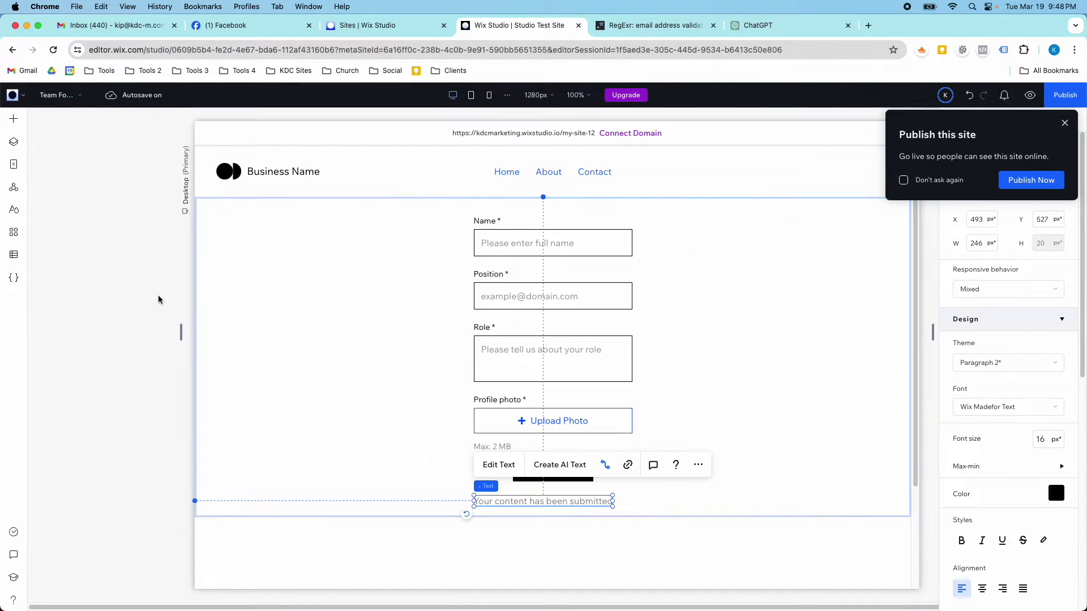
left_click(13, 254)
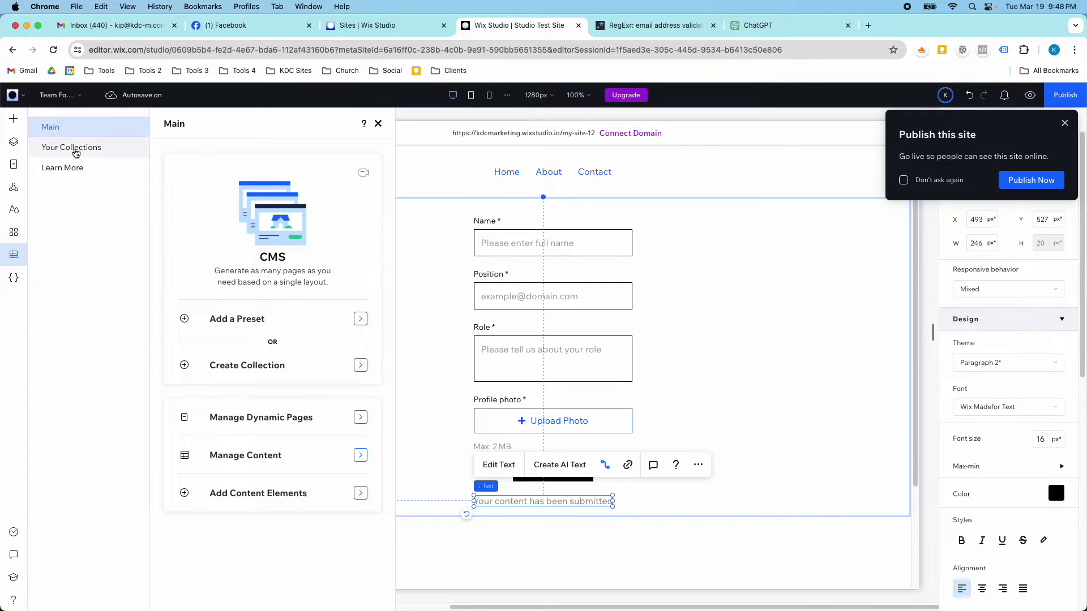
left_click(75, 148)
left_click(207, 206)
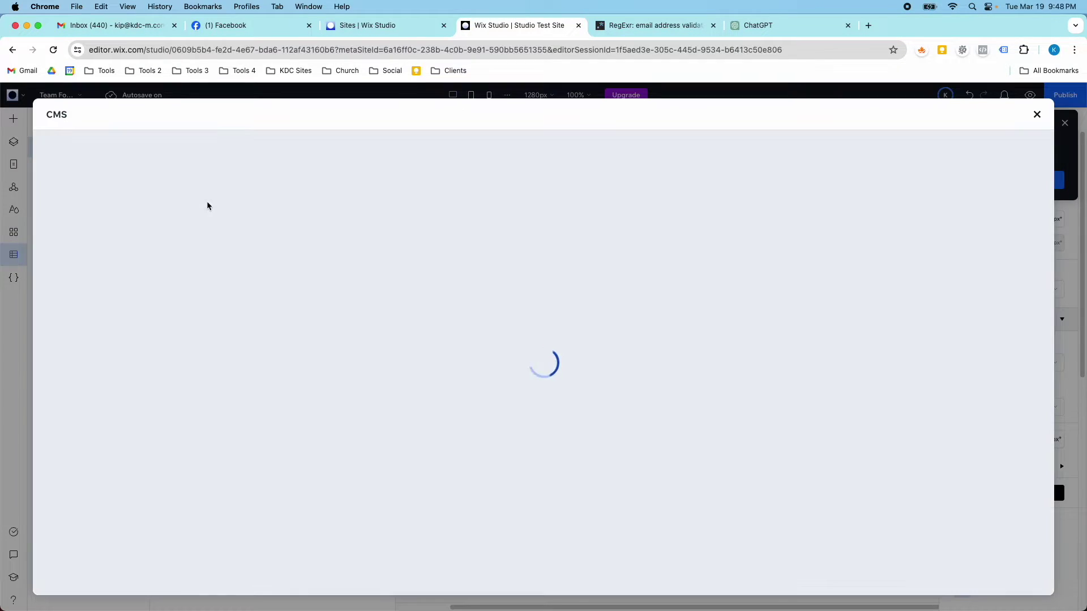
scroll(243, 362, "down", 2)
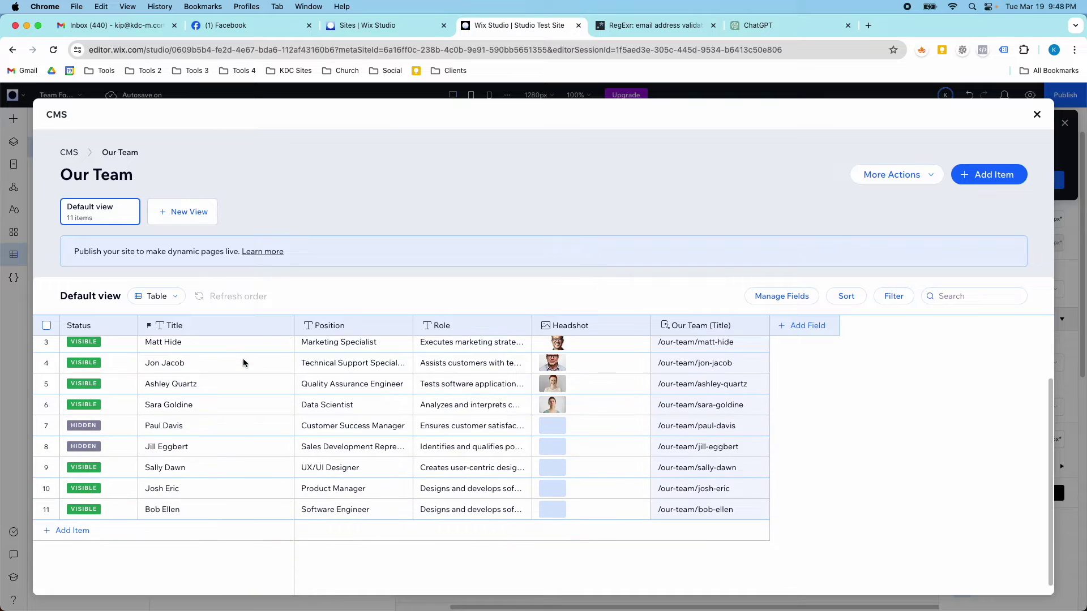
scroll(244, 360, "up", 2)
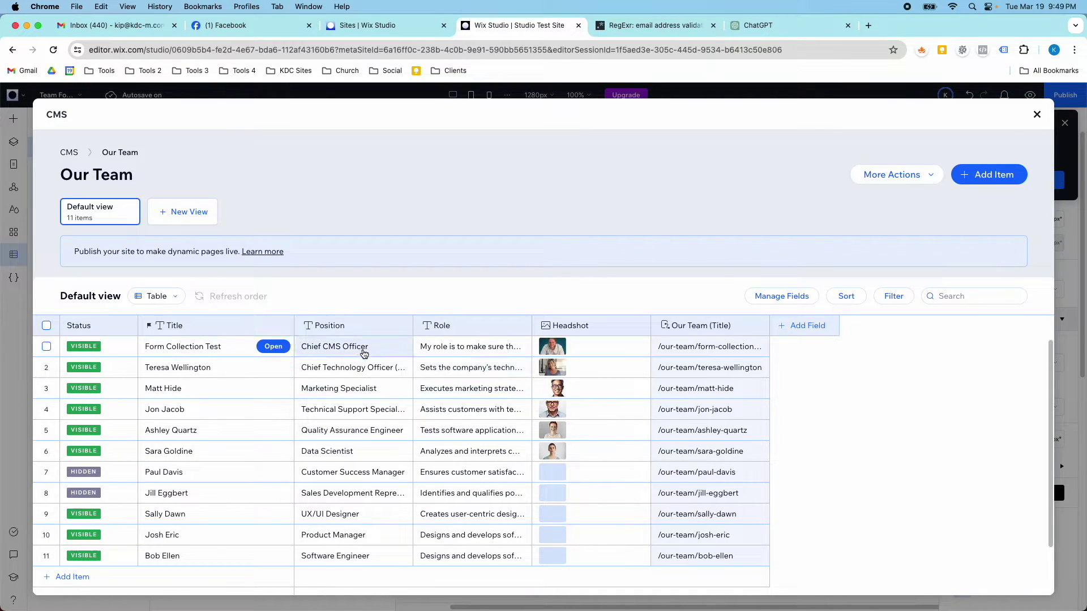
left_click(448, 349)
left_click(448, 349)
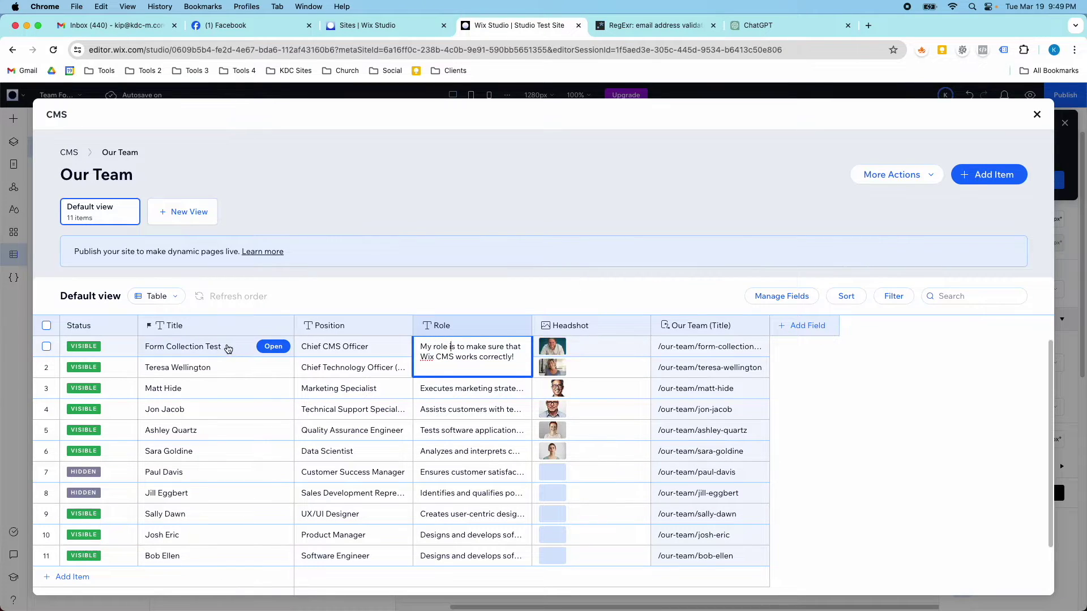
left_click(1037, 114)
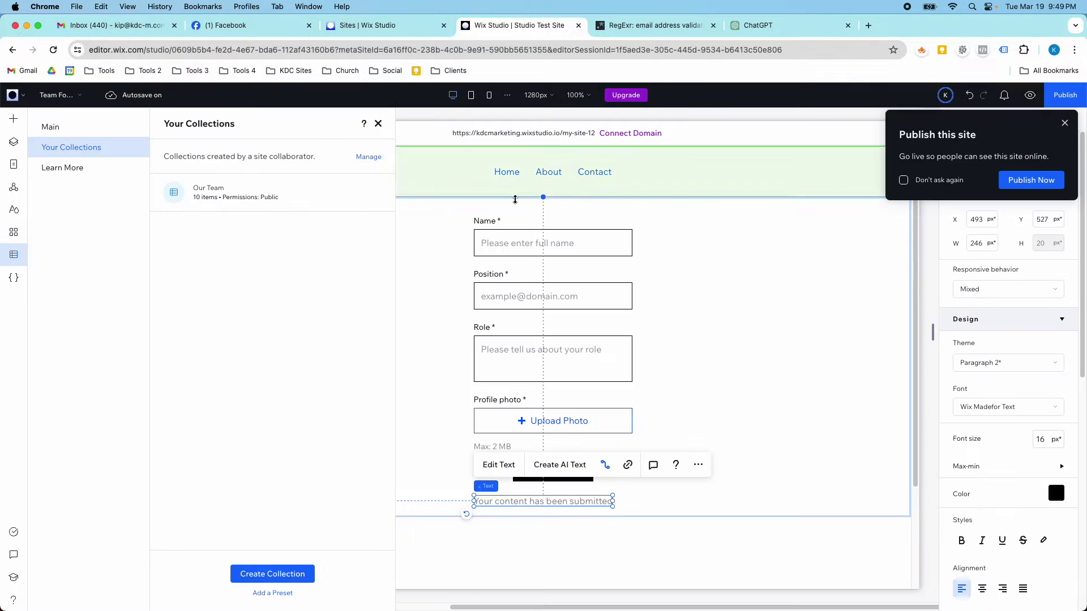
- Switch to the Home page and examine how the submitted test item is displayed among the team cards
left_click(59, 94)
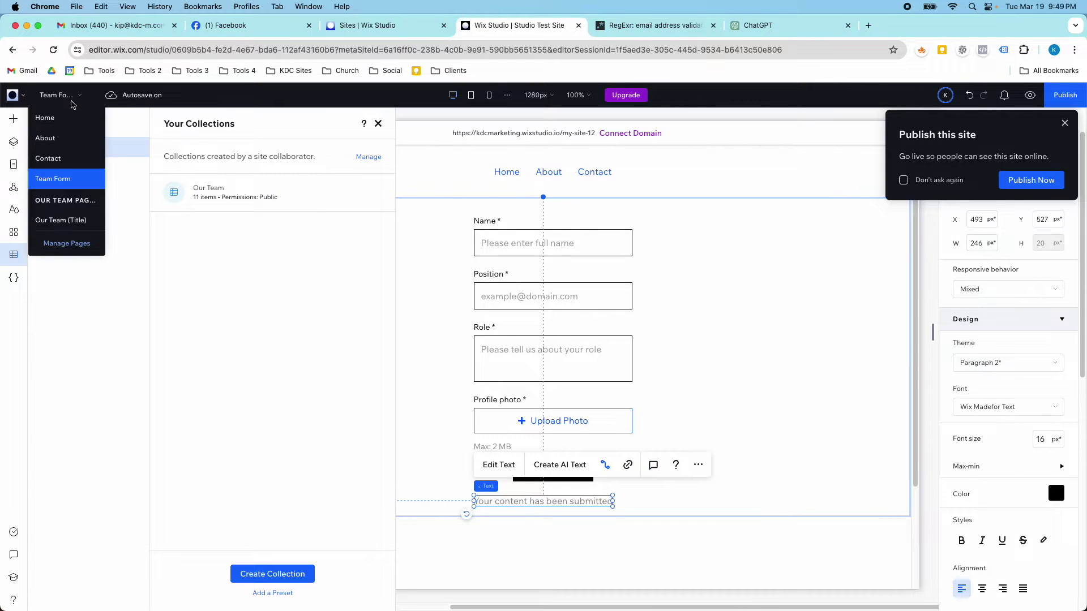
left_click(62, 123)
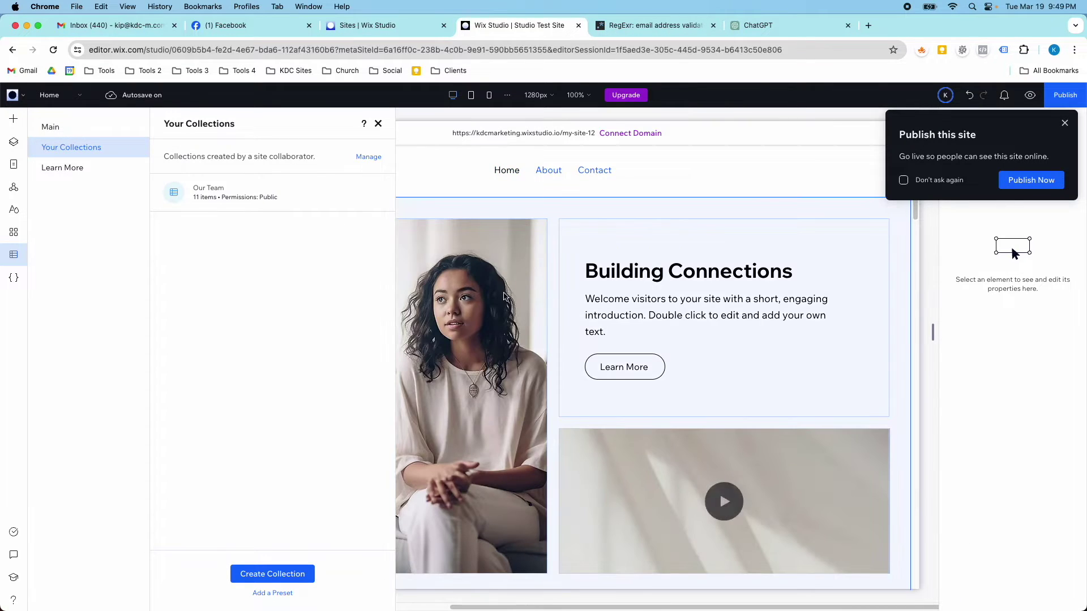
left_click(378, 124)
scroll(432, 325, "down", 10)
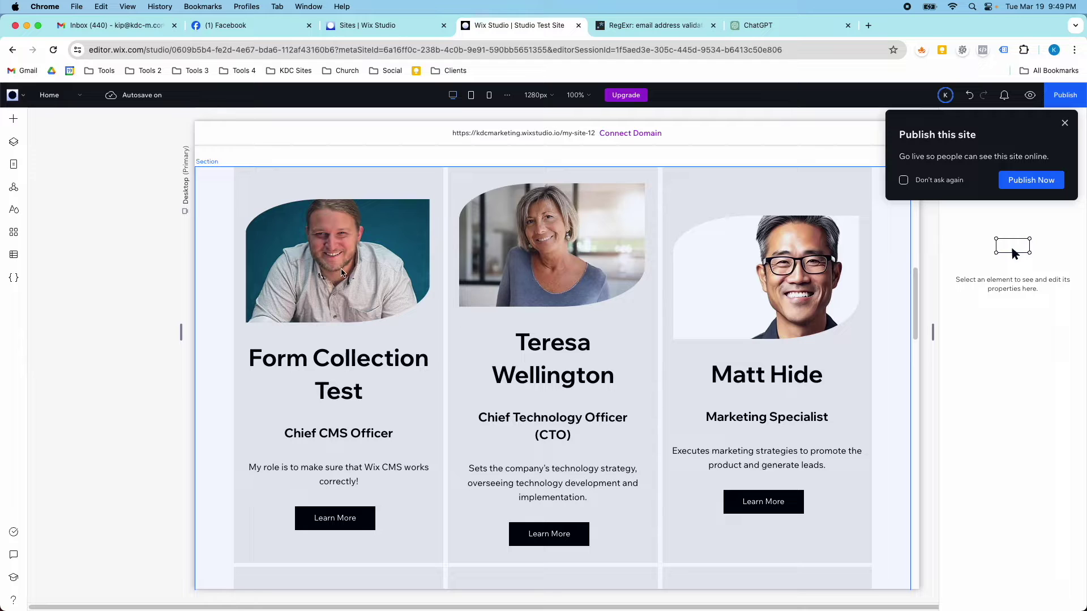
scroll(343, 274, "down", 3)
scroll(347, 306, "up", 2)
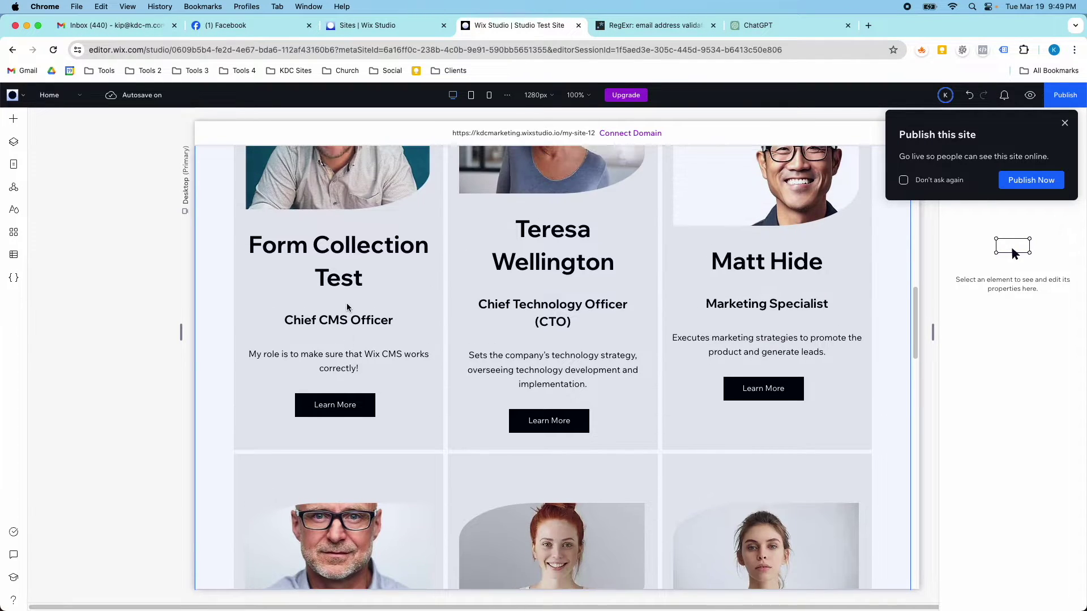
scroll(348, 306, "up", 12)
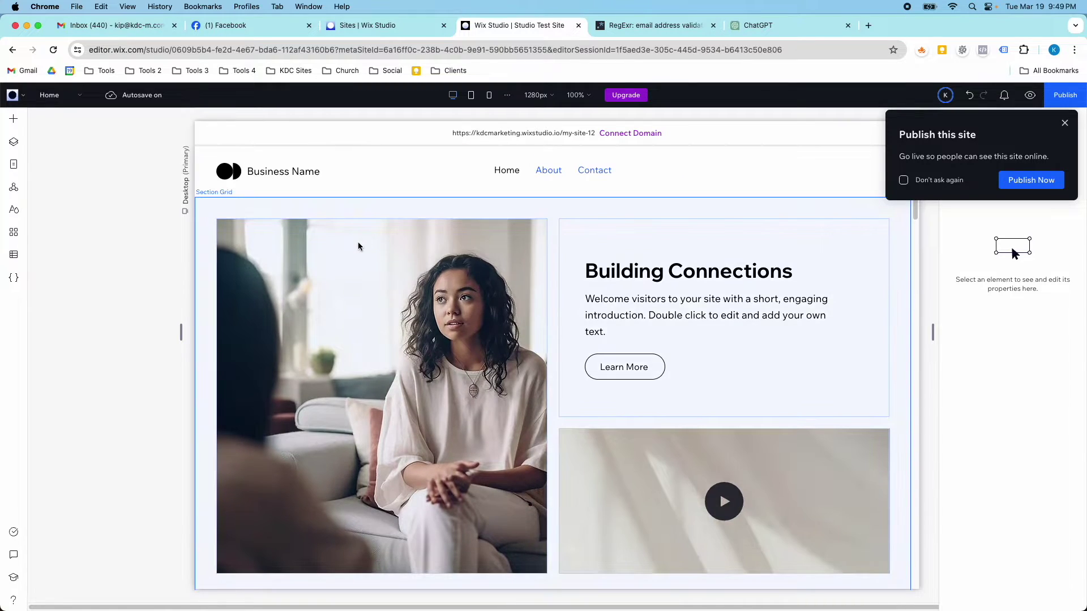
- Go back to the Team Form page and dismiss the publish prompt
left_click(50, 95)
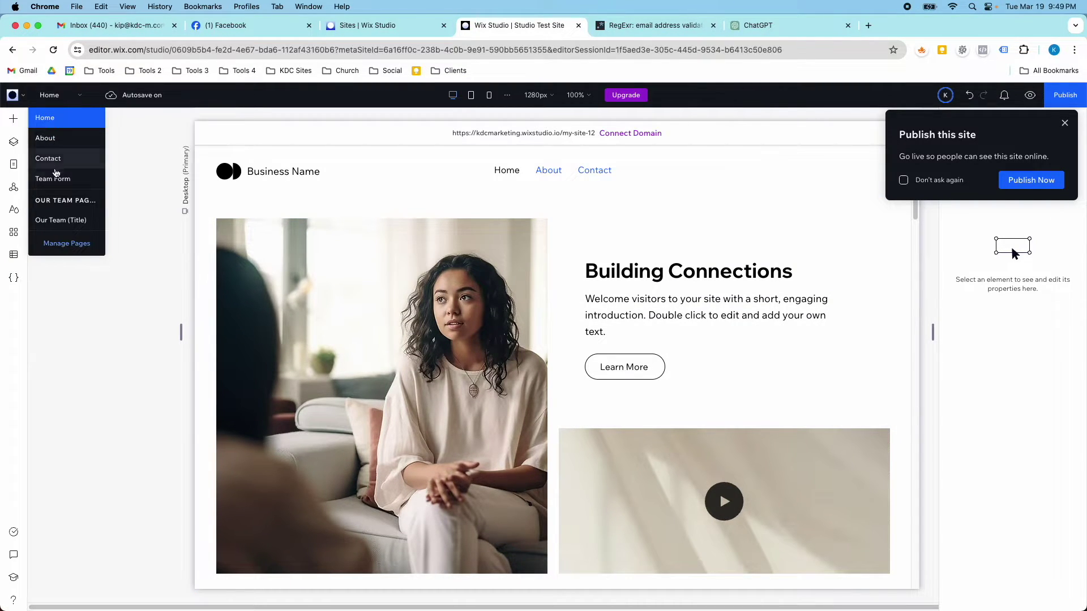
left_click(56, 179)
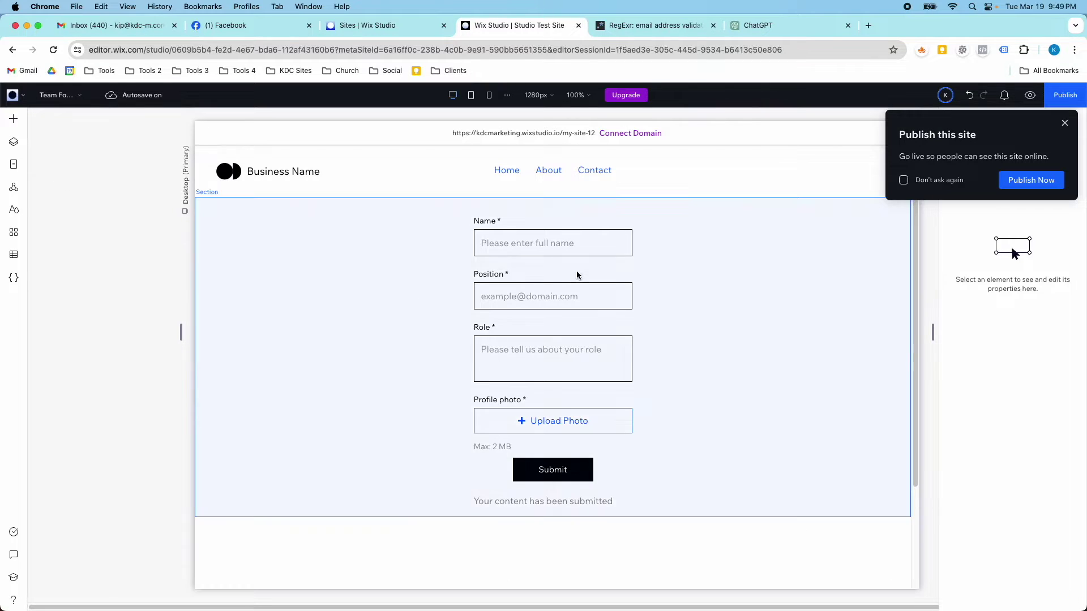
left_click(1064, 124)
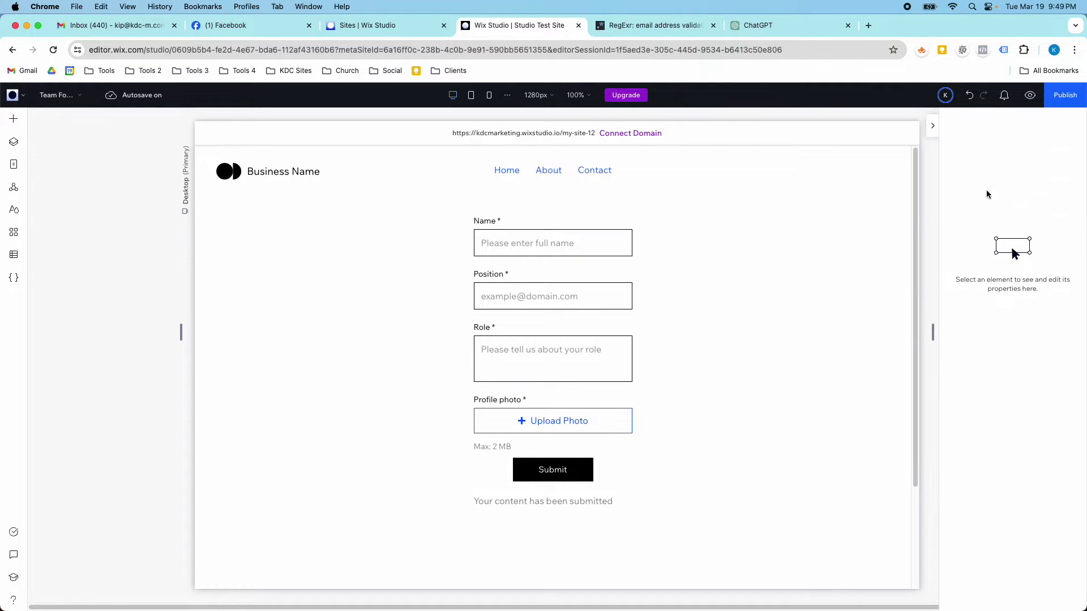
- Replace the Position field's placeholder text with "Enter your position" and close its settings
left_click(576, 291)
left_click(535, 304)
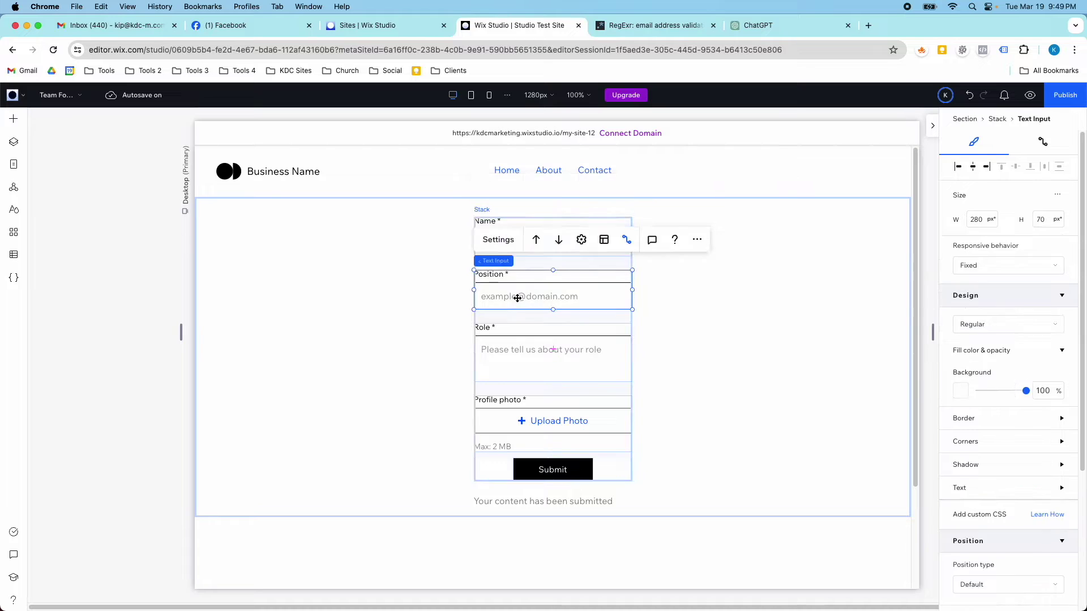
left_click(498, 239)
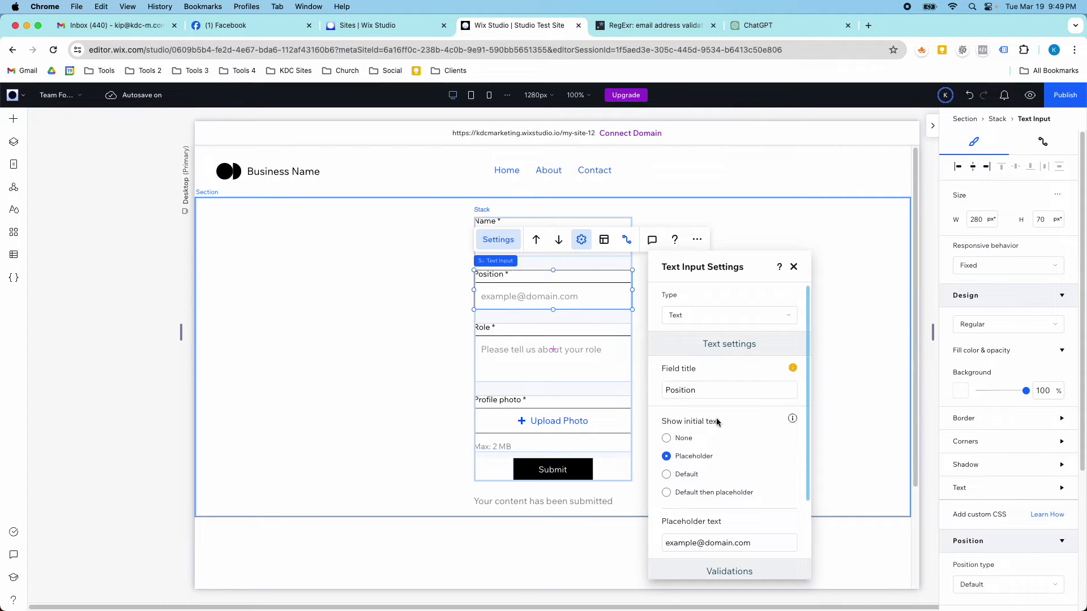
scroll(713, 447, "down", 2)
left_click(717, 478)
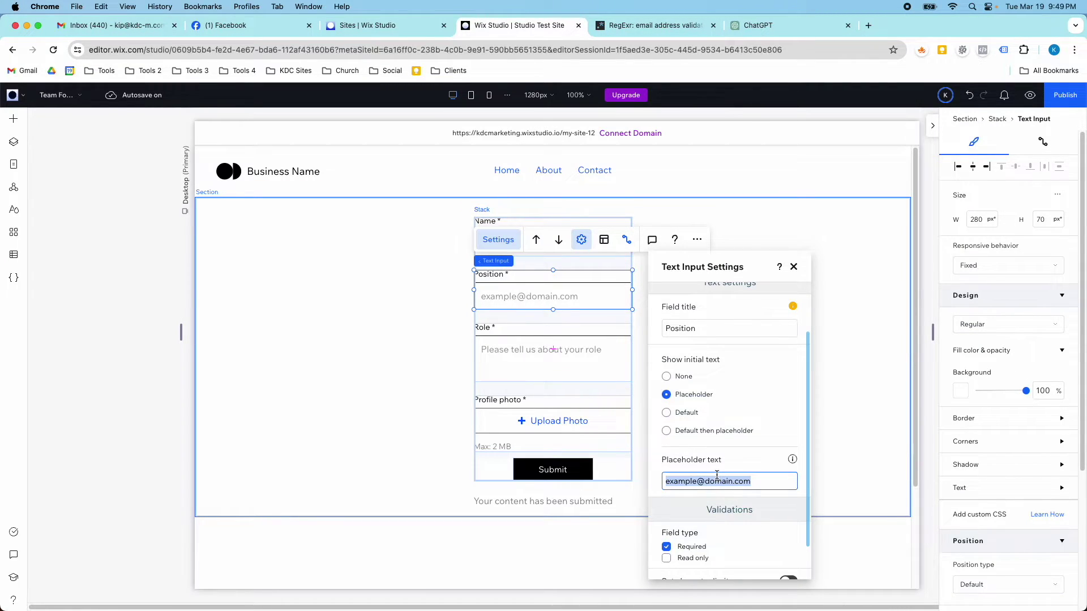
type("Pu")
key("BackSpace")
key("BackSpace")
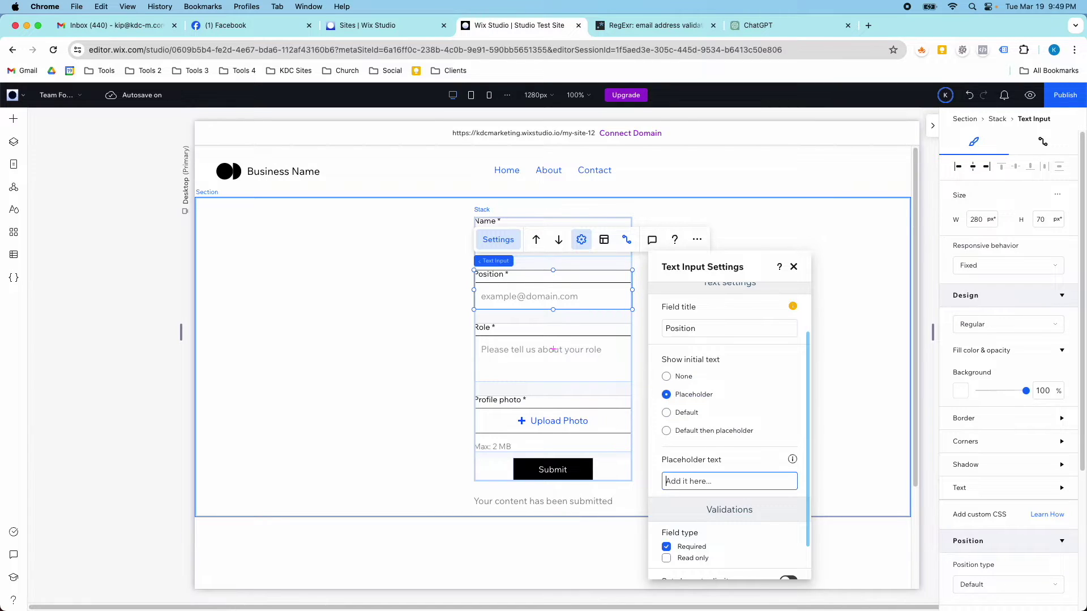
type("Enter your position")
left_click(823, 324)
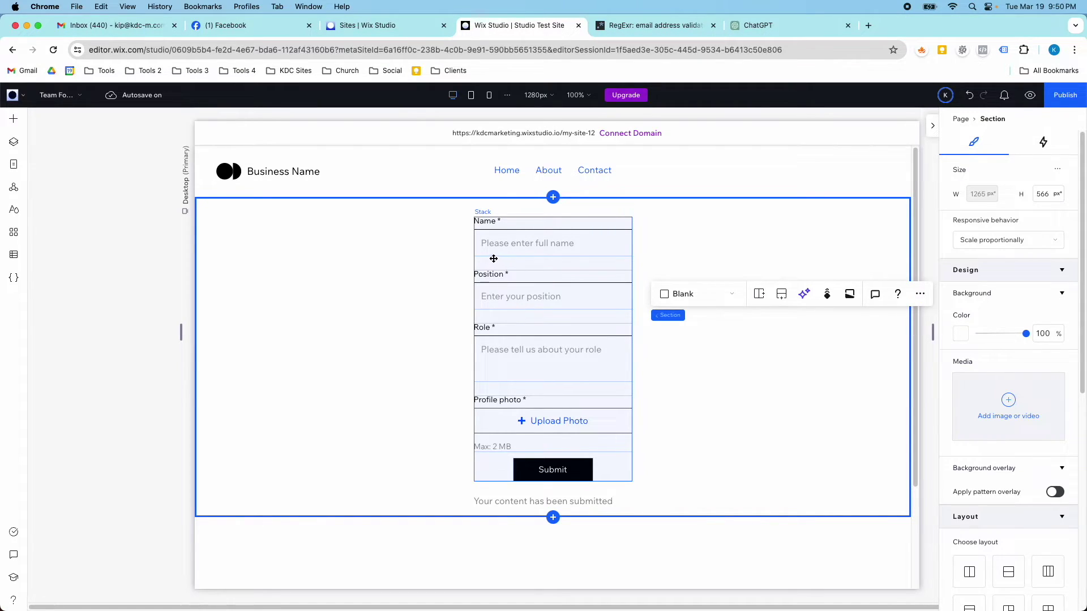
- Open the Our Team collection and review its collection settings without changing them
left_click(14, 254)
left_click(90, 154)
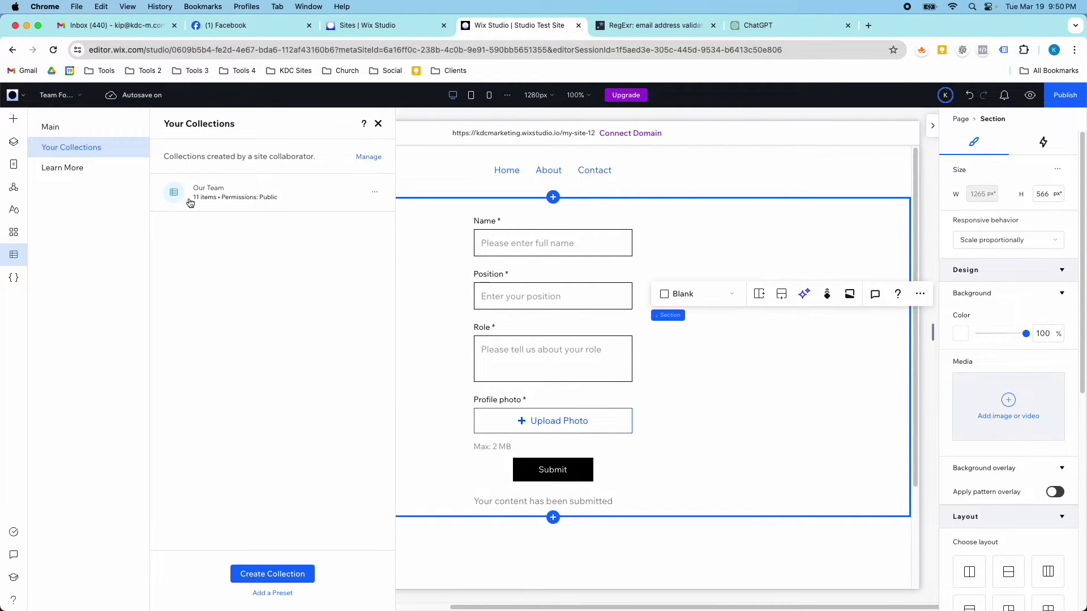
left_click(232, 201)
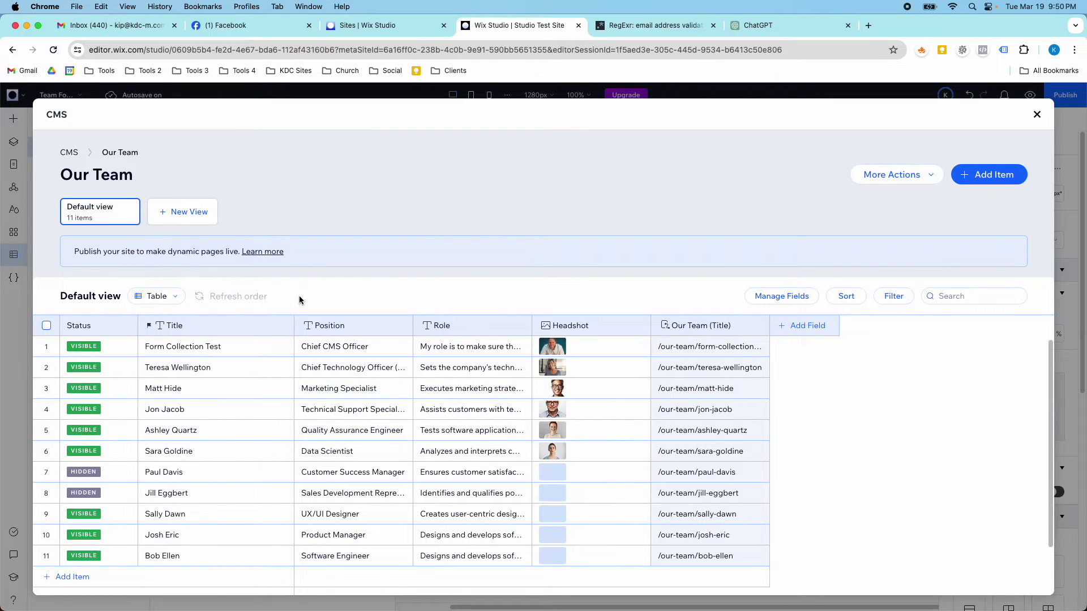
left_click(866, 180)
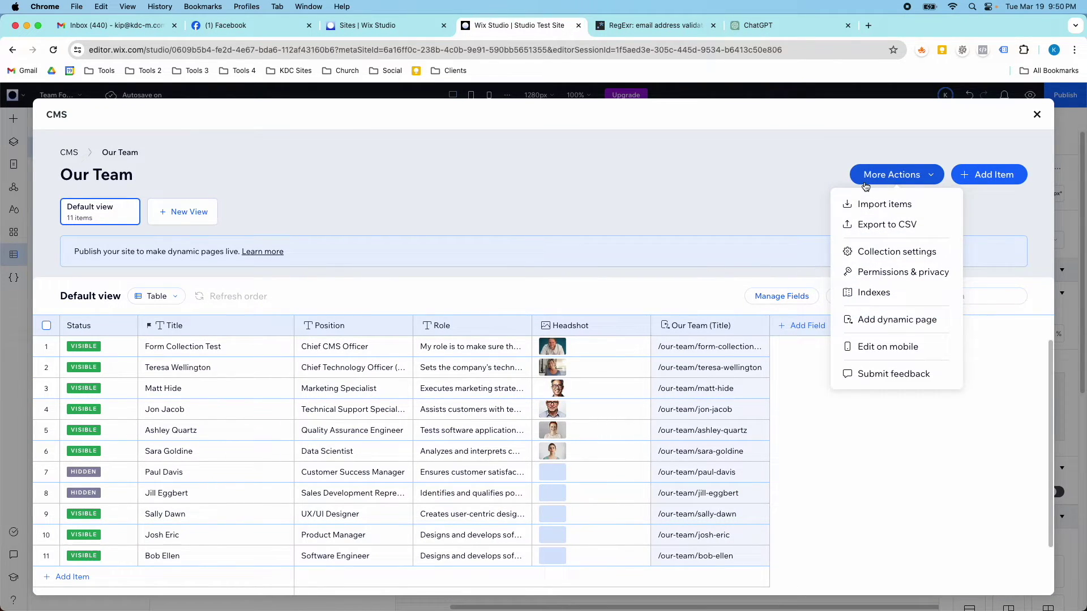
left_click(876, 250)
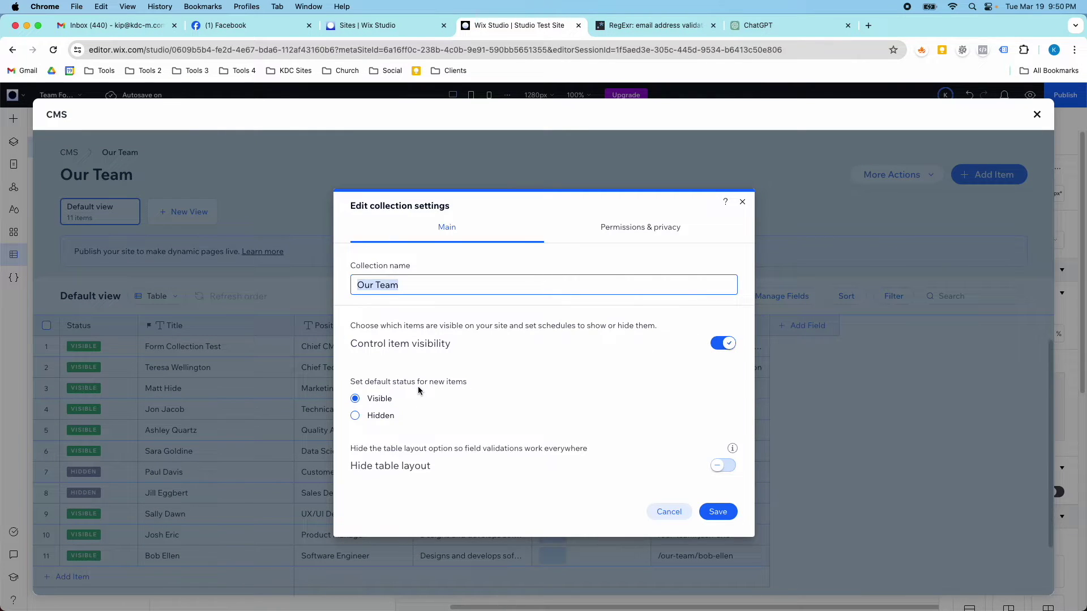
left_click(742, 201)
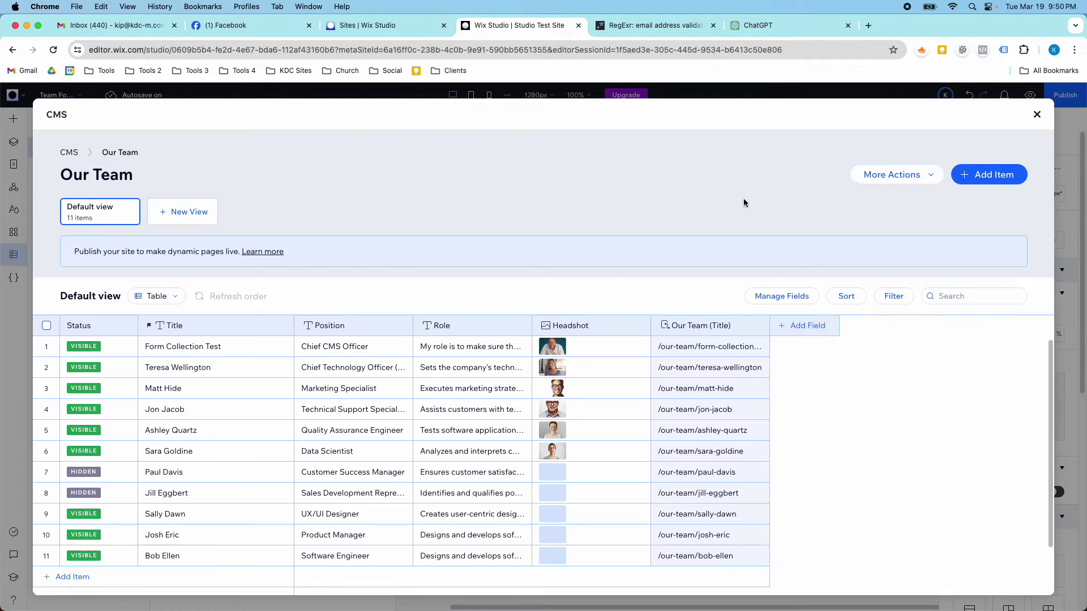
- In the Our Team collection settings, set the default status for new items to Hidden
left_click(898, 178)
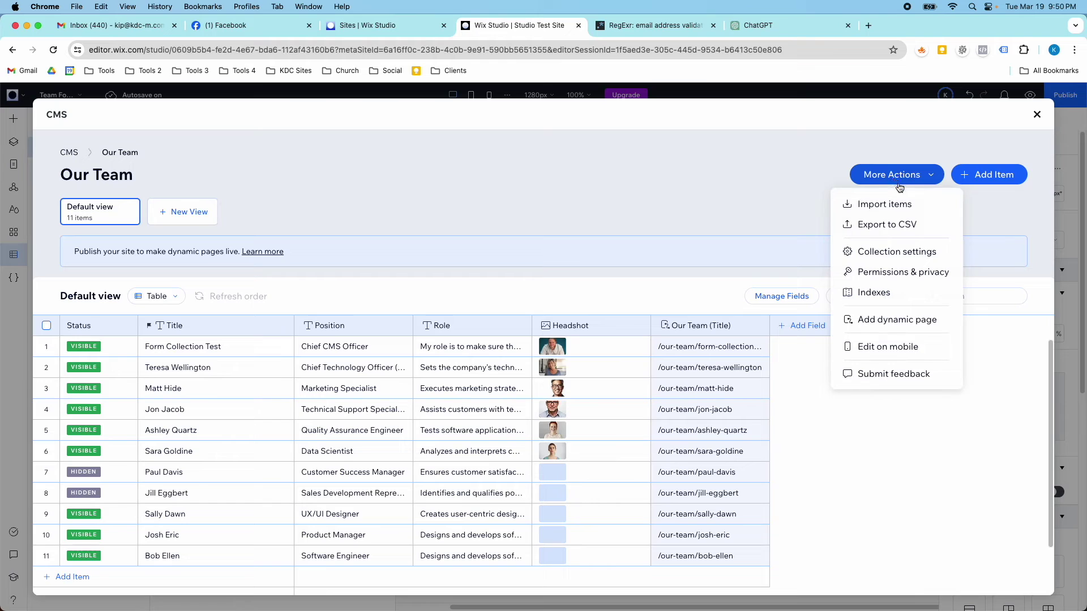
left_click(912, 251)
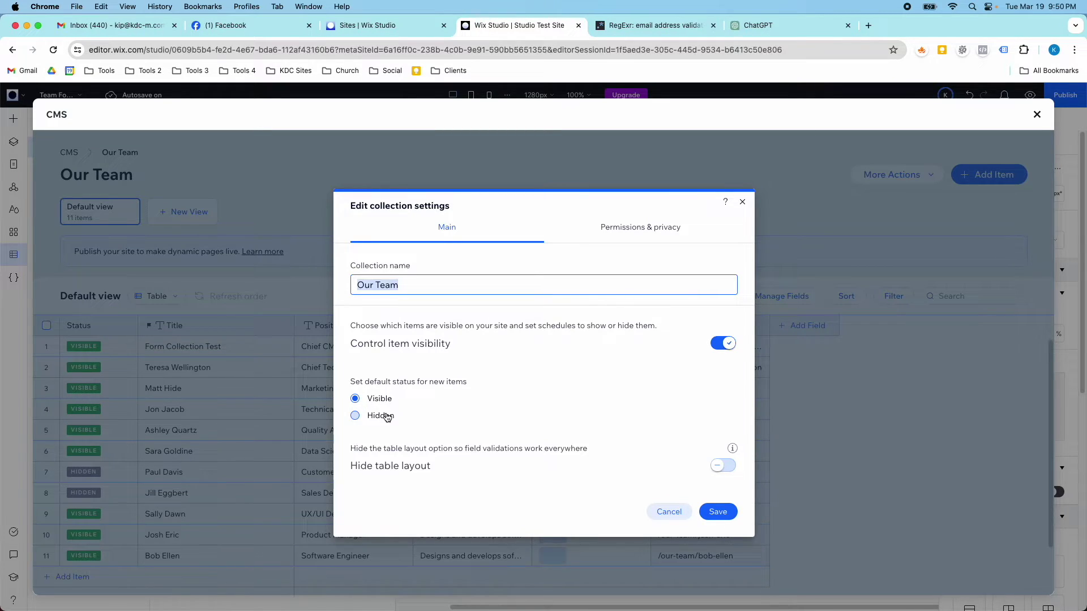
left_click(355, 416)
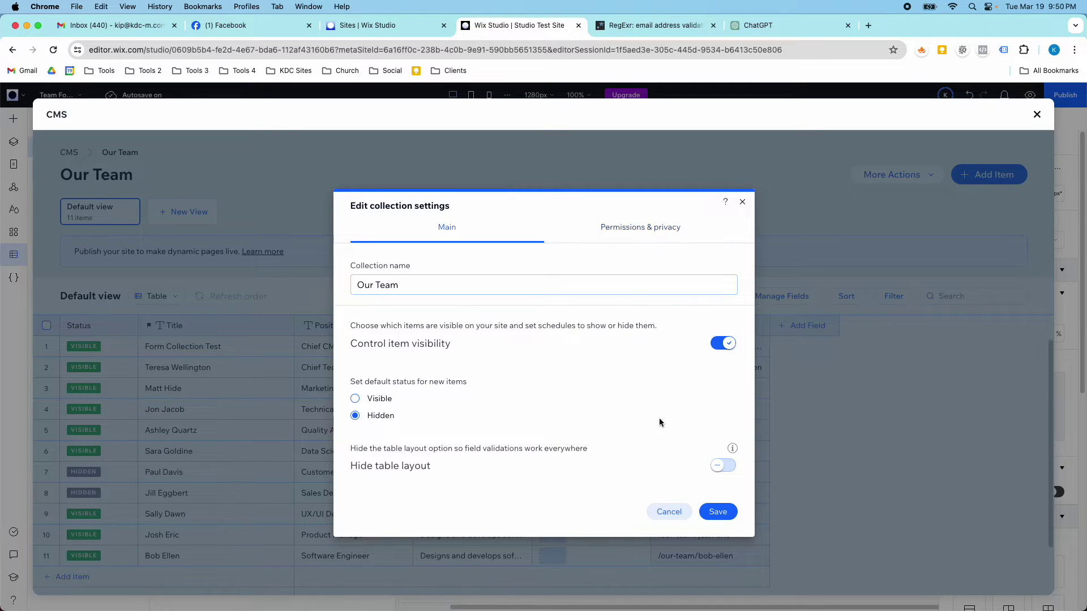
- Review the collection's permissions and its available content types, and return to the main settings
left_click(621, 228)
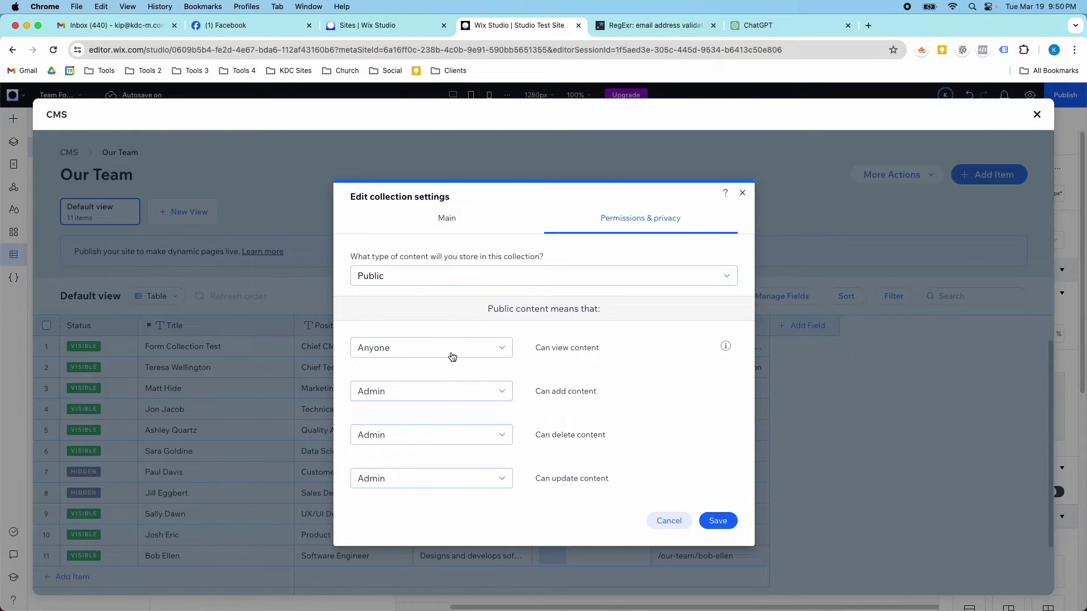
left_click(462, 276)
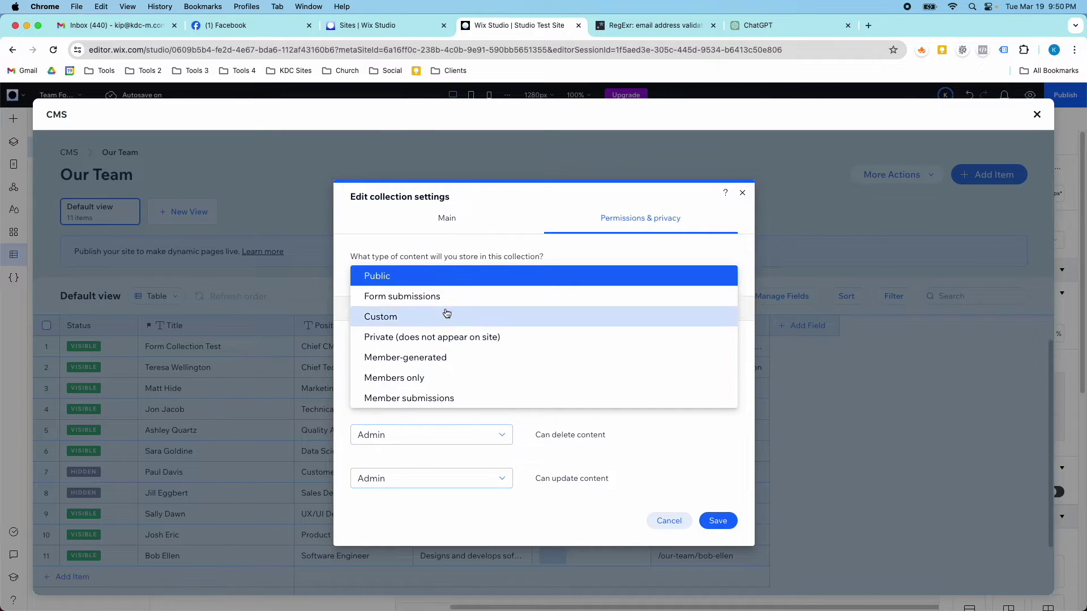
left_click(458, 233)
left_click(450, 221)
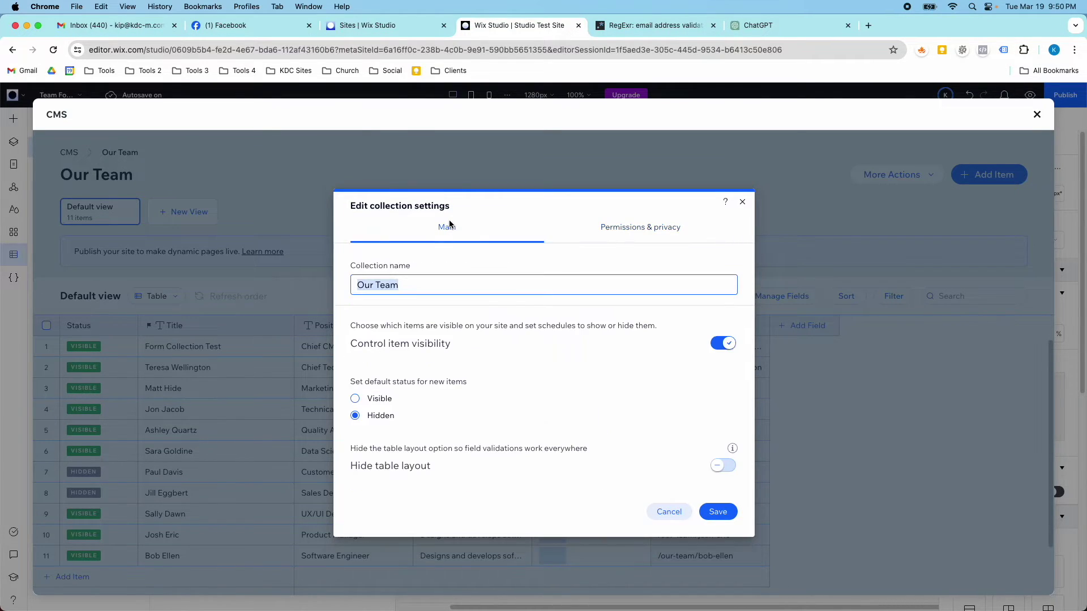
- Save the collection settings and close the Our Team collection to get back to the form page
left_click(714, 511)
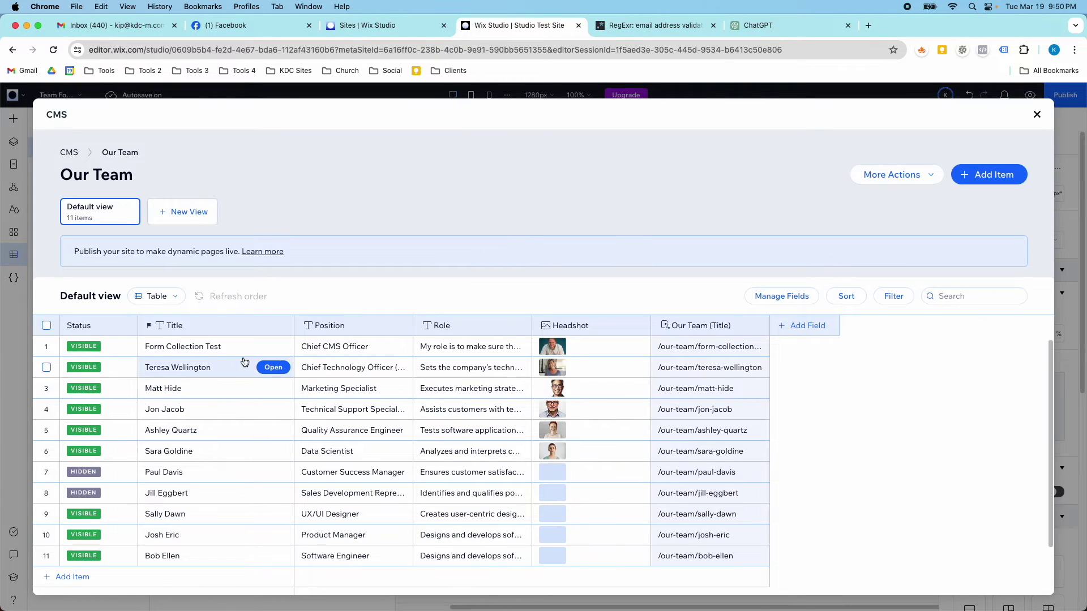
left_click(1037, 114)
left_click(378, 124)
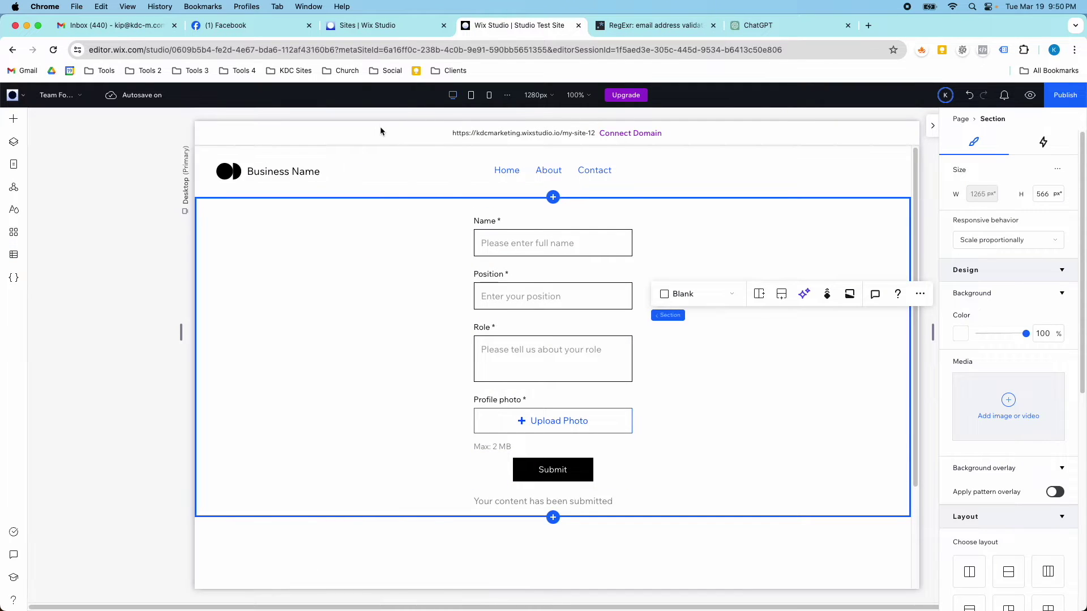
- Preview the team form and fill in a full name, the position "Chief QA Master" and the role "I help with all things QA."
left_click(526, 243)
left_click(526, 243)
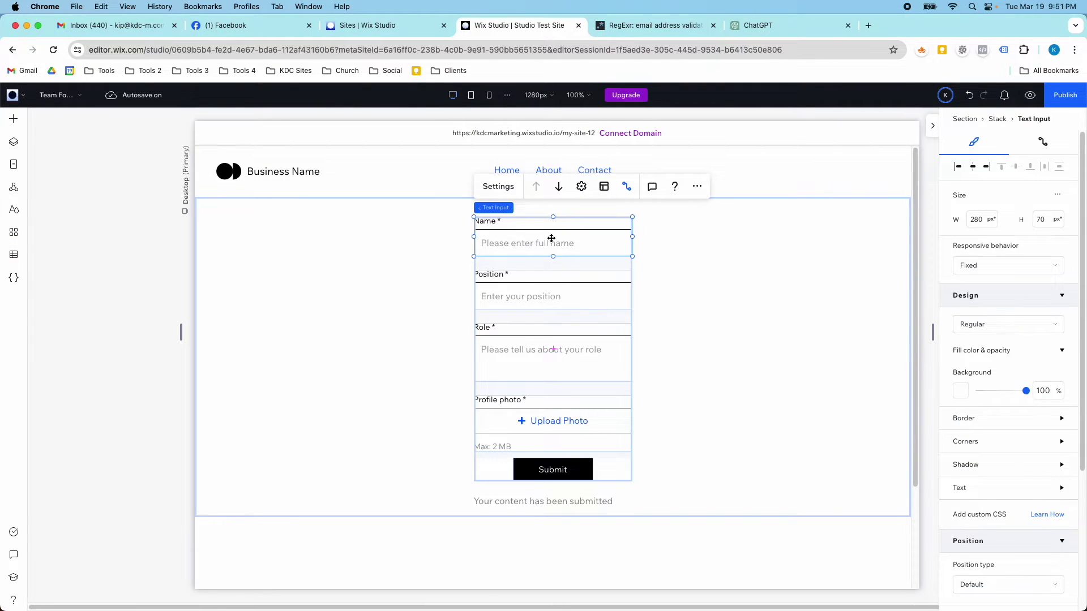
left_click(658, 253)
key("super+p")
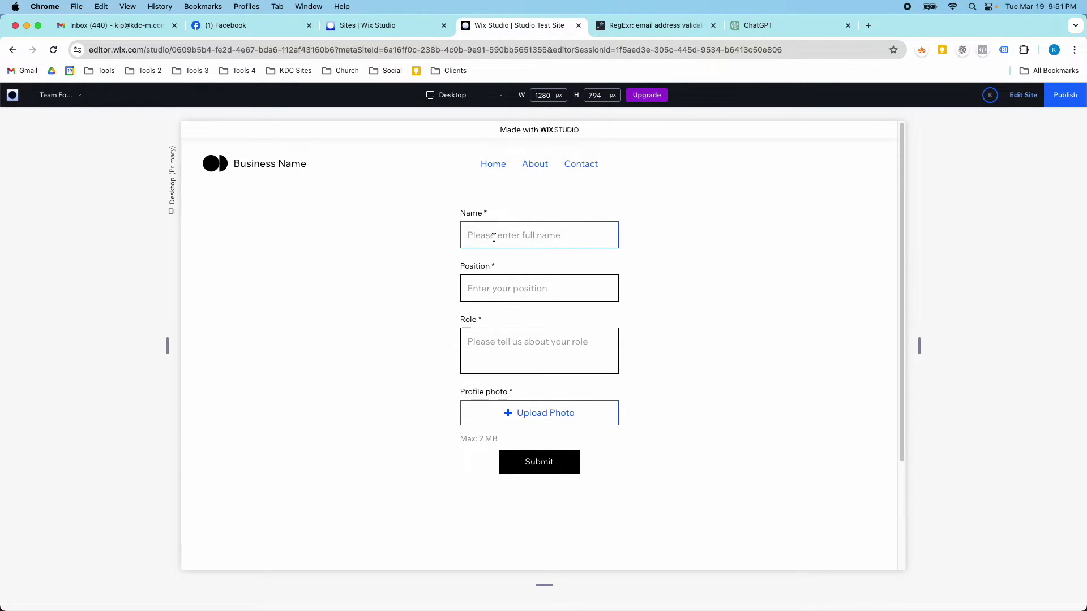
type("John Doe")
left_click(509, 288)
type("CH")
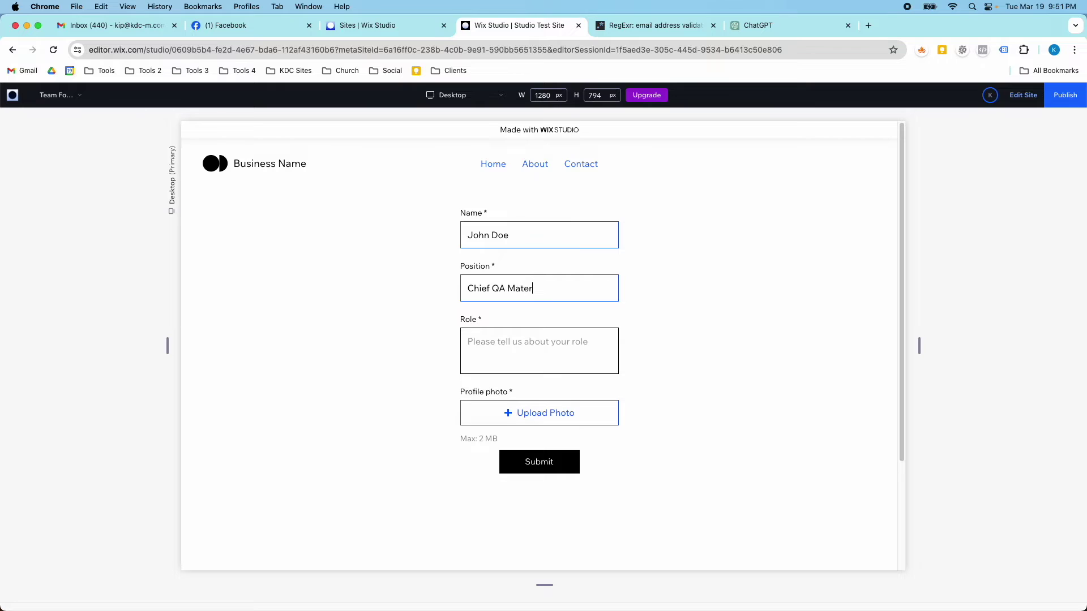
left_click(468, 342)
type("I help with all things QA.")
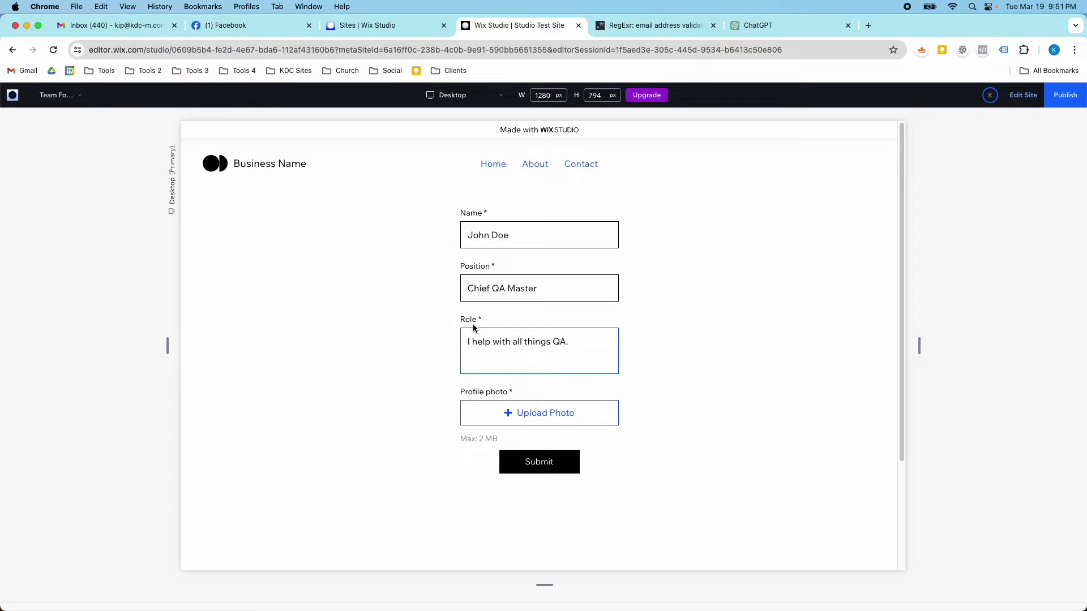
- Attach Headshot Example 1 (3).png as the profile photo and submit the form
left_click(519, 413)
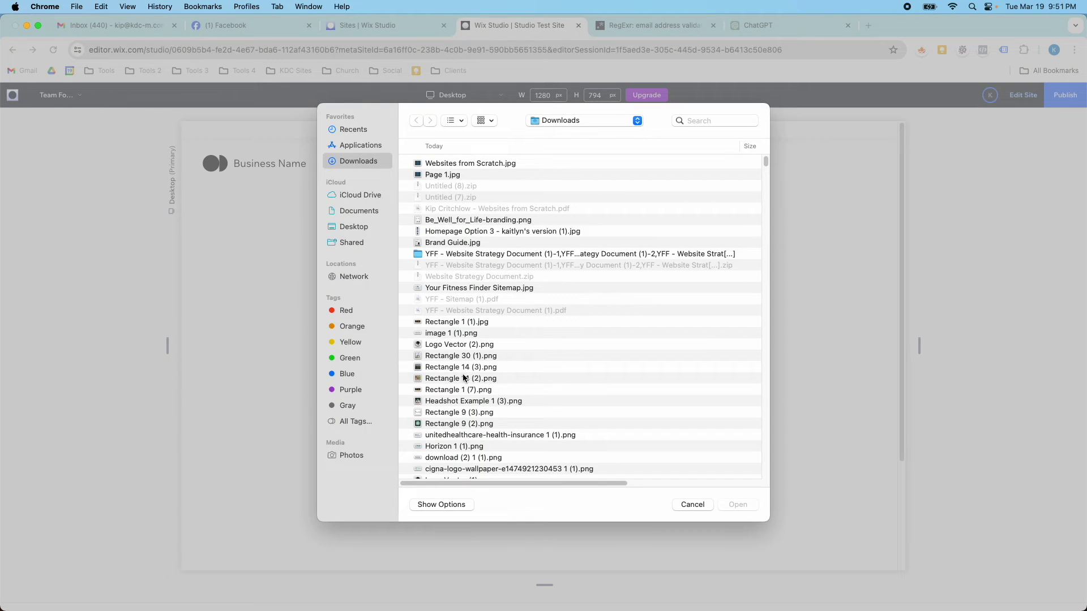
scroll(464, 378, "down", 1)
double_click(445, 397)
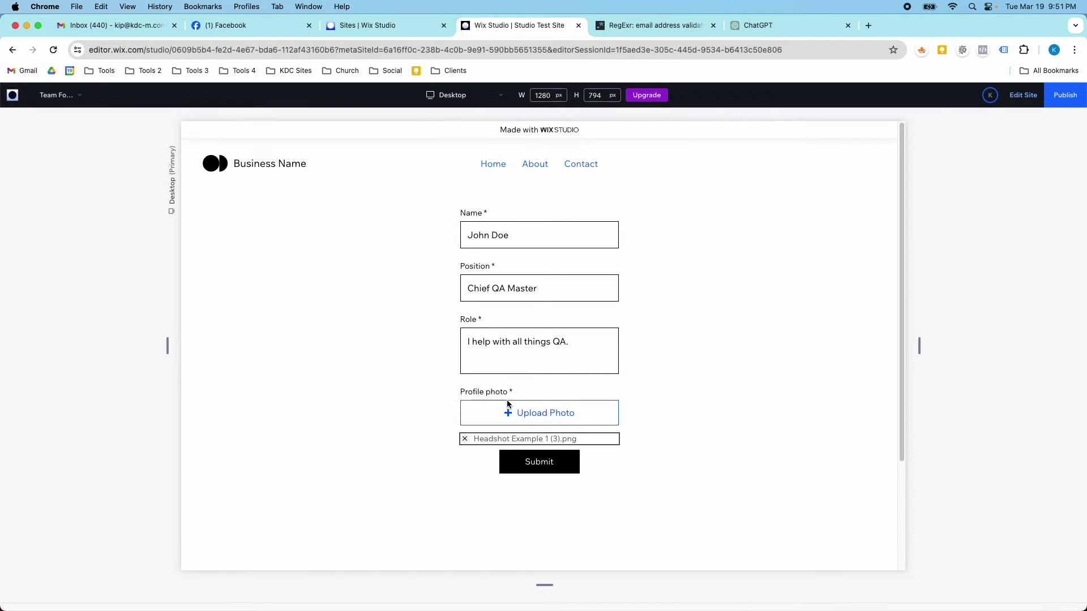
left_click(547, 468)
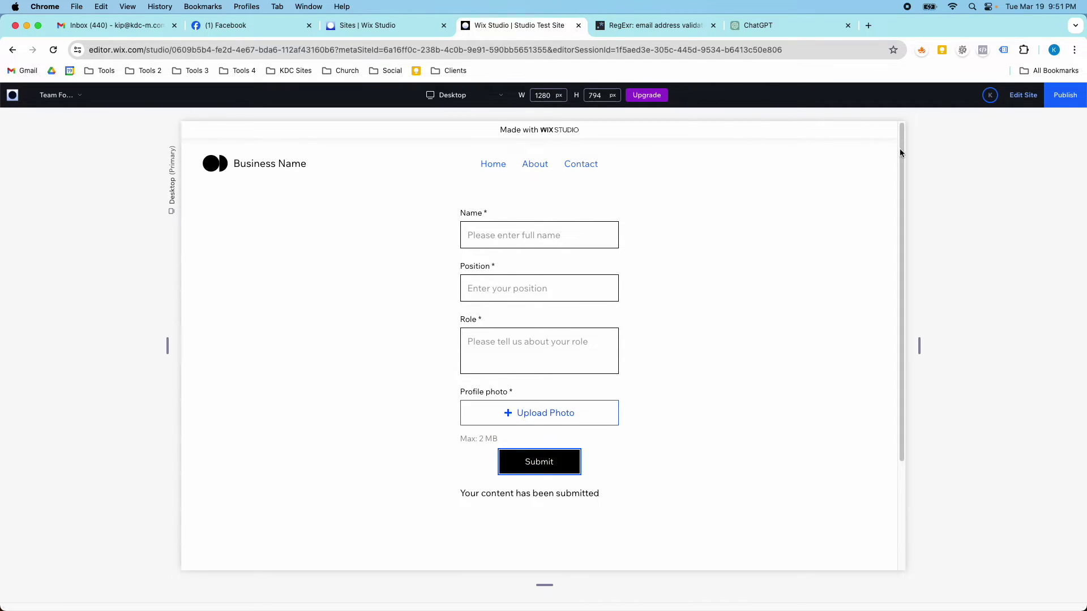
- Return to the editor, check the status of the newly submitted item in the Our Team collection, and close the collection
left_click(1057, 97)
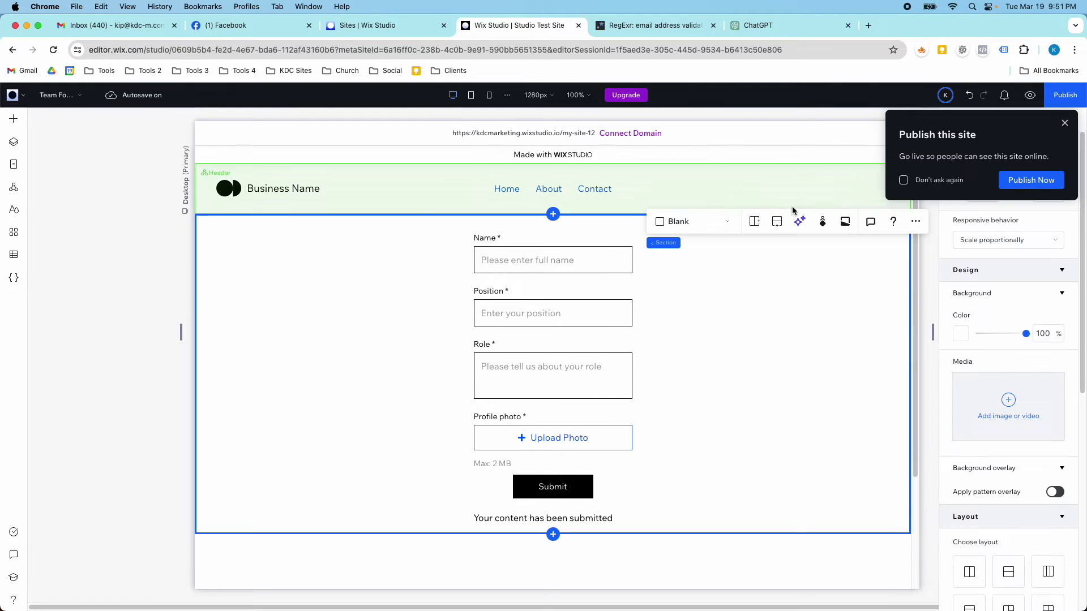
left_click(17, 255)
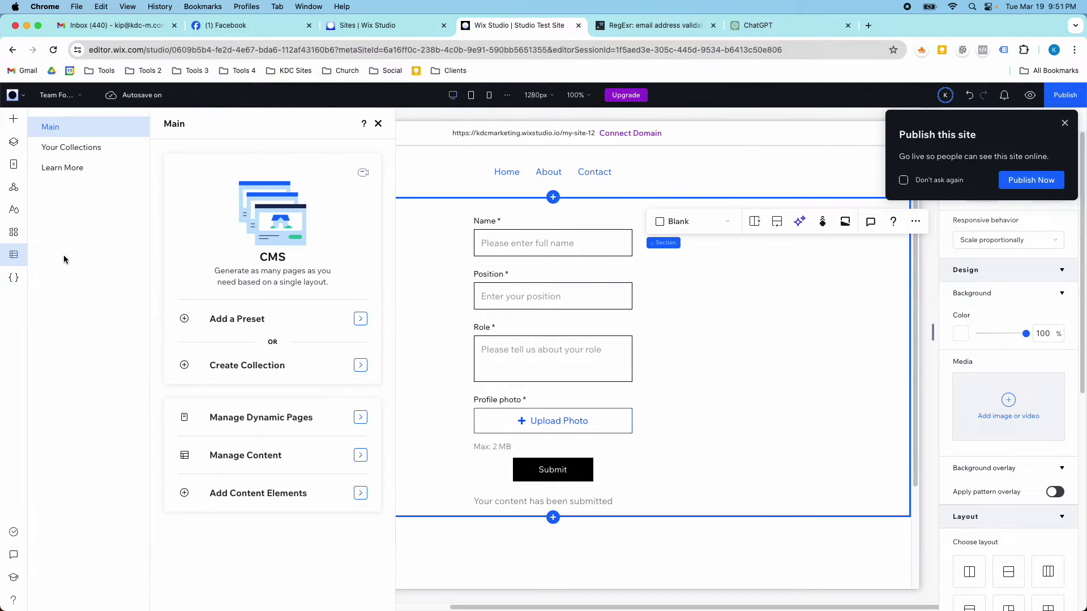
left_click(78, 150)
left_click(224, 196)
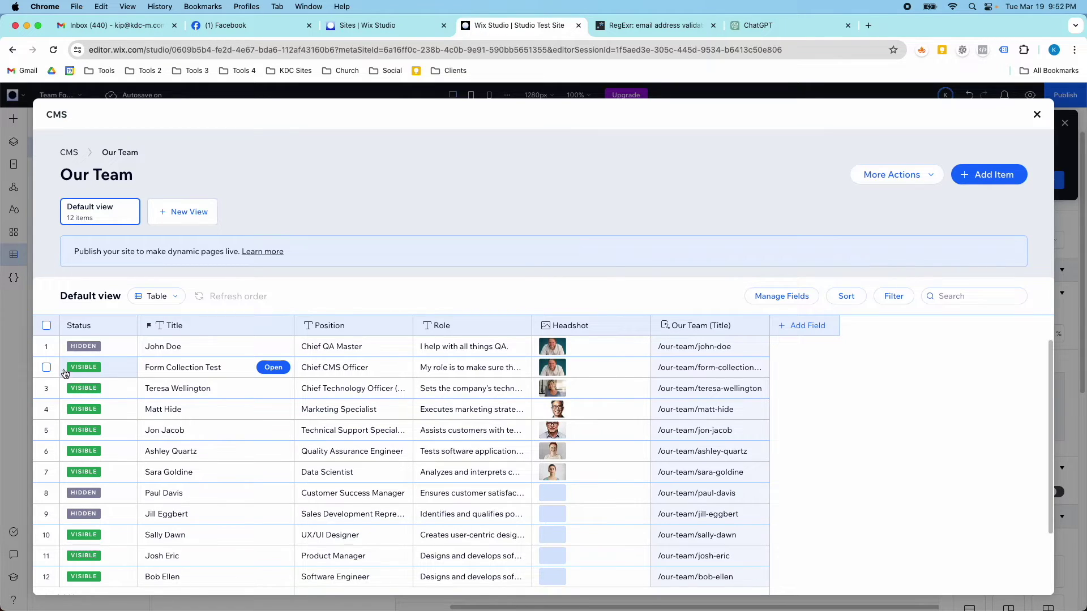
left_click(1034, 117)
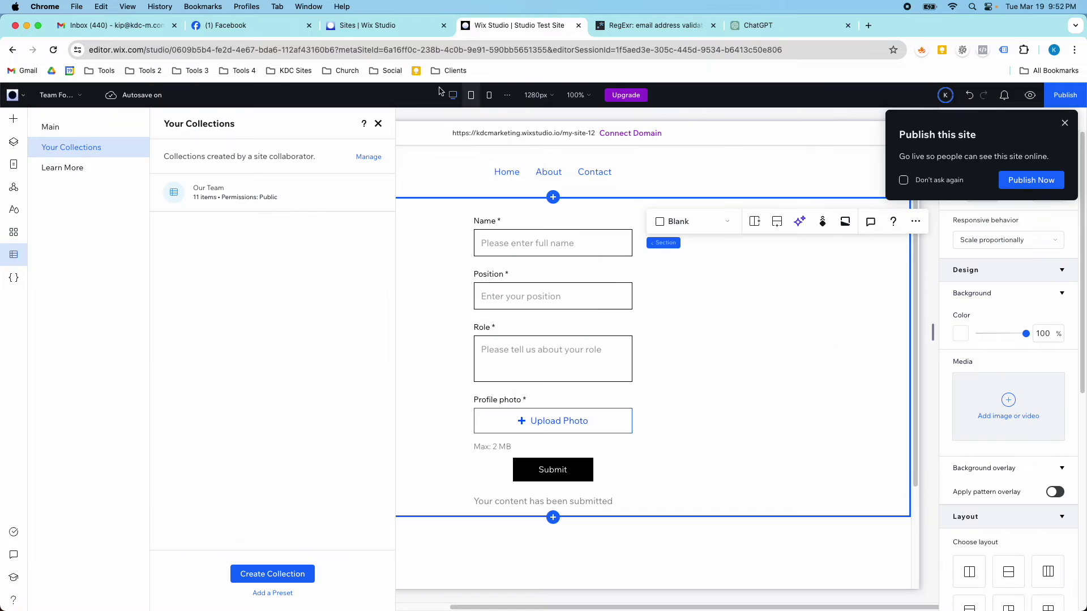
- Switch to the Home page and check whether the new submission is displayed among the team cards
left_click(57, 95)
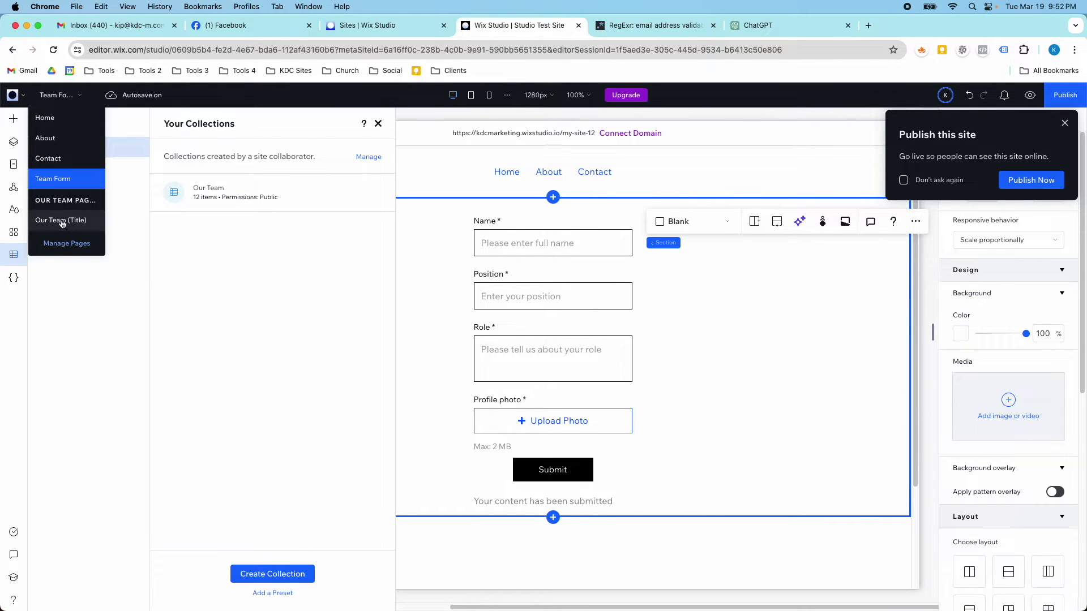
left_click(52, 120)
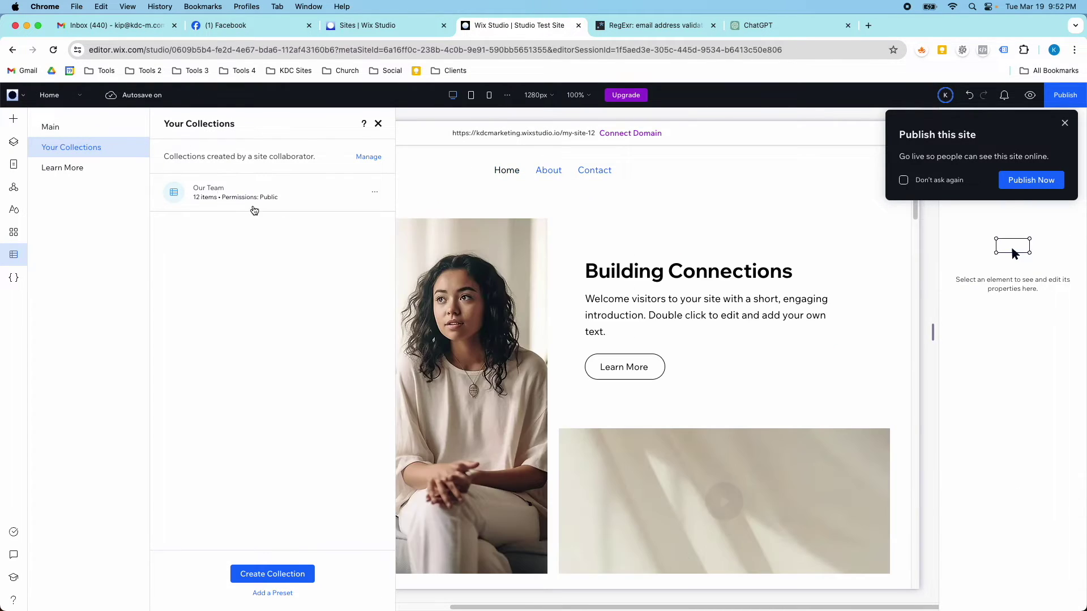
left_click(378, 124)
scroll(397, 238, "down", 15)
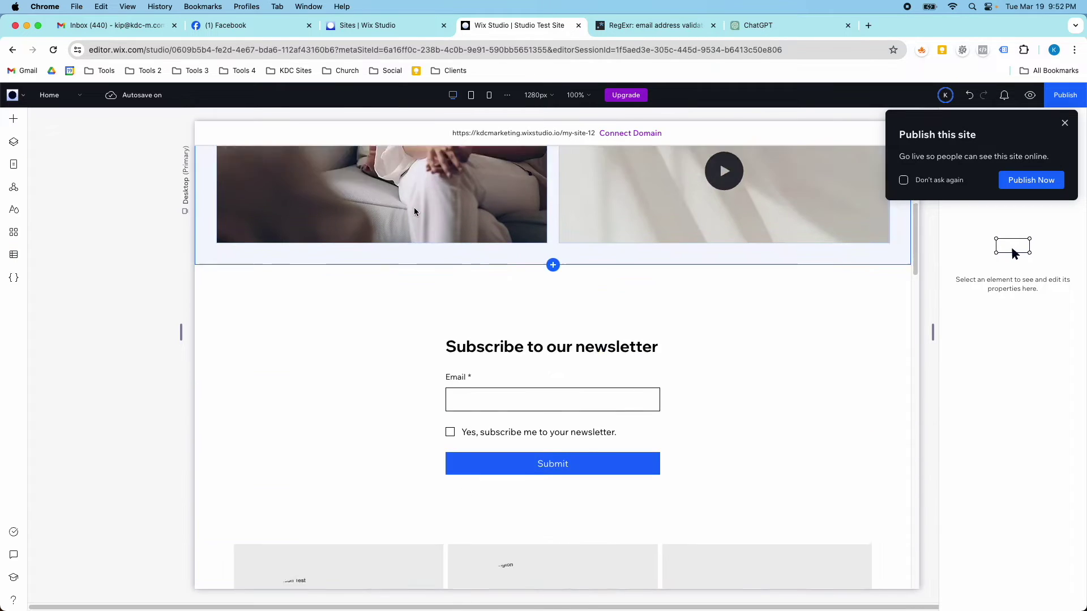
scroll(371, 259, "down", 3)
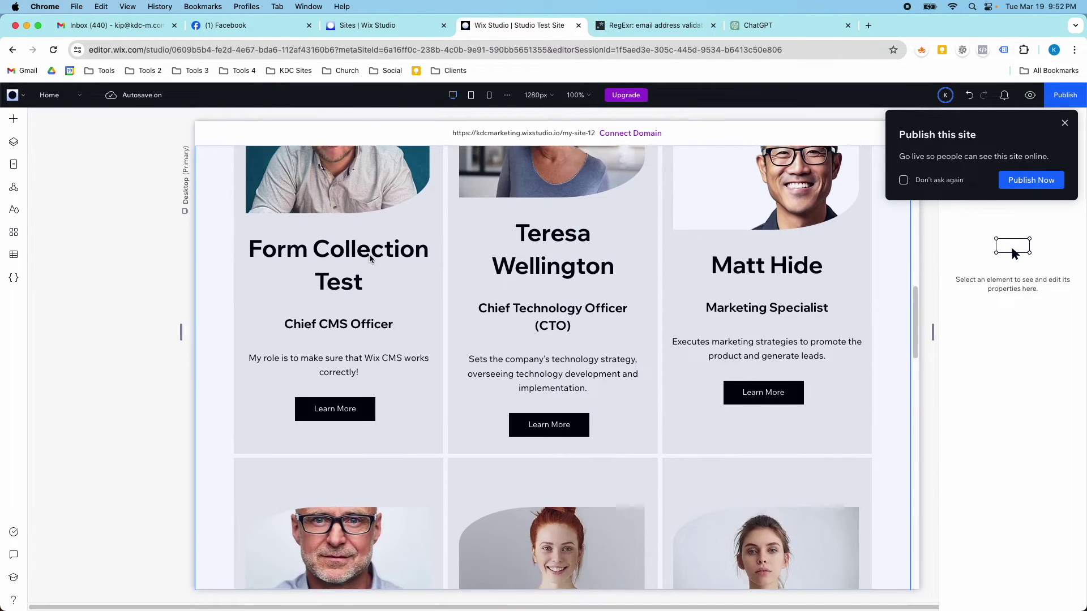
scroll(432, 215, "up", 3)
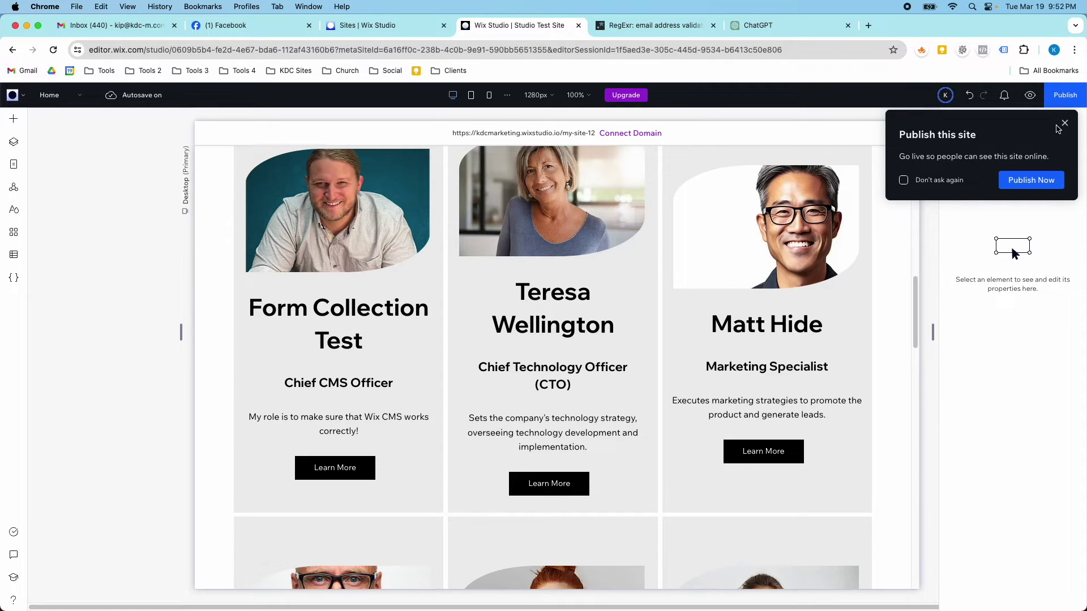
- Preview the Home page, examine the Form Collection Test item's detail page from its team card, and go back to Home
left_click(1063, 124)
left_click(1030, 96)
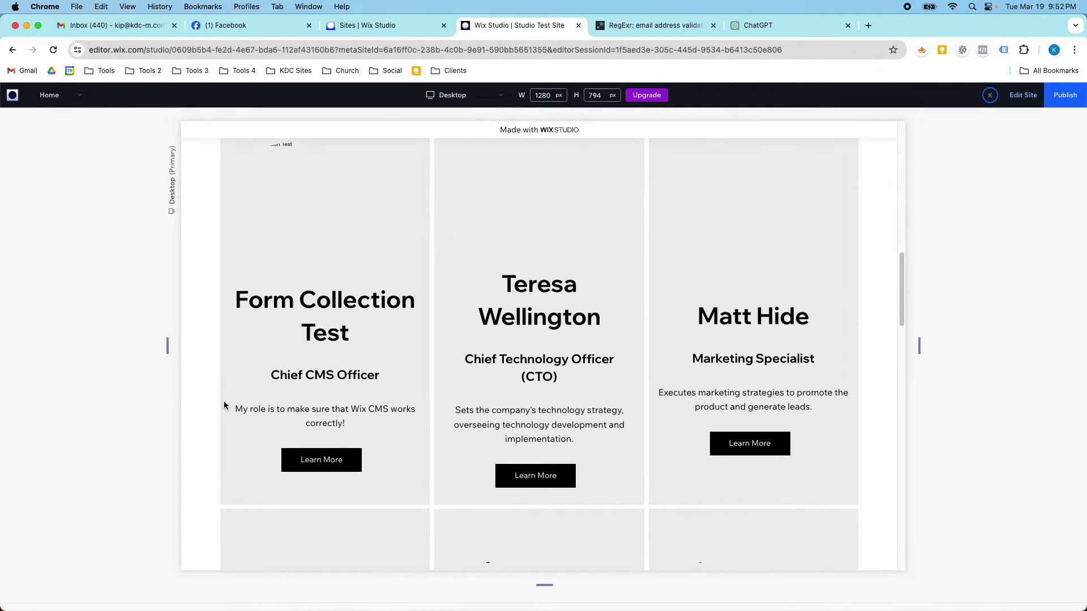
left_click(312, 468)
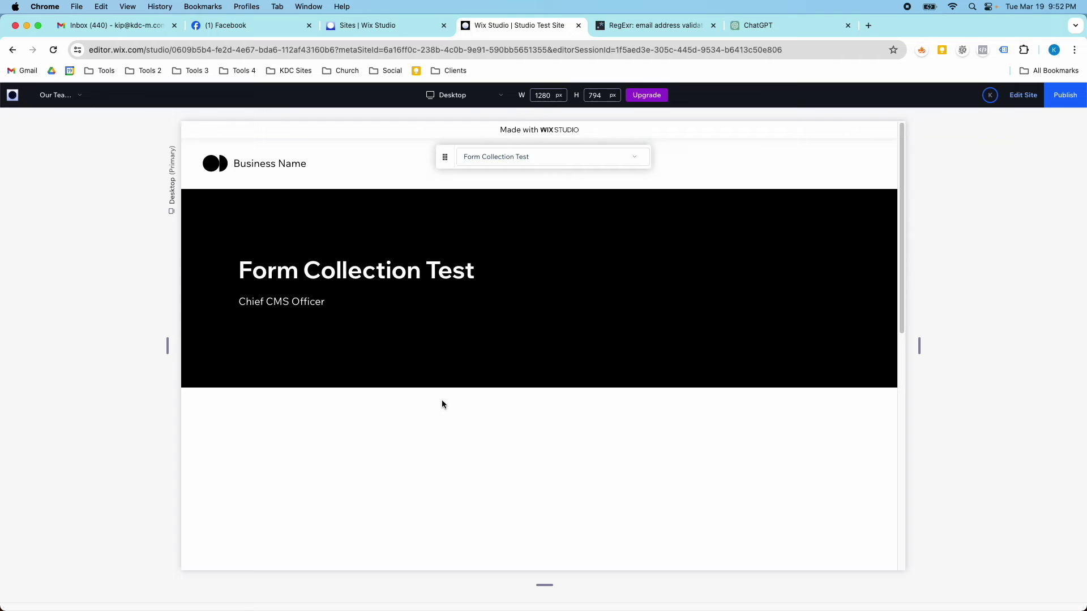
scroll(433, 397, "down", 10)
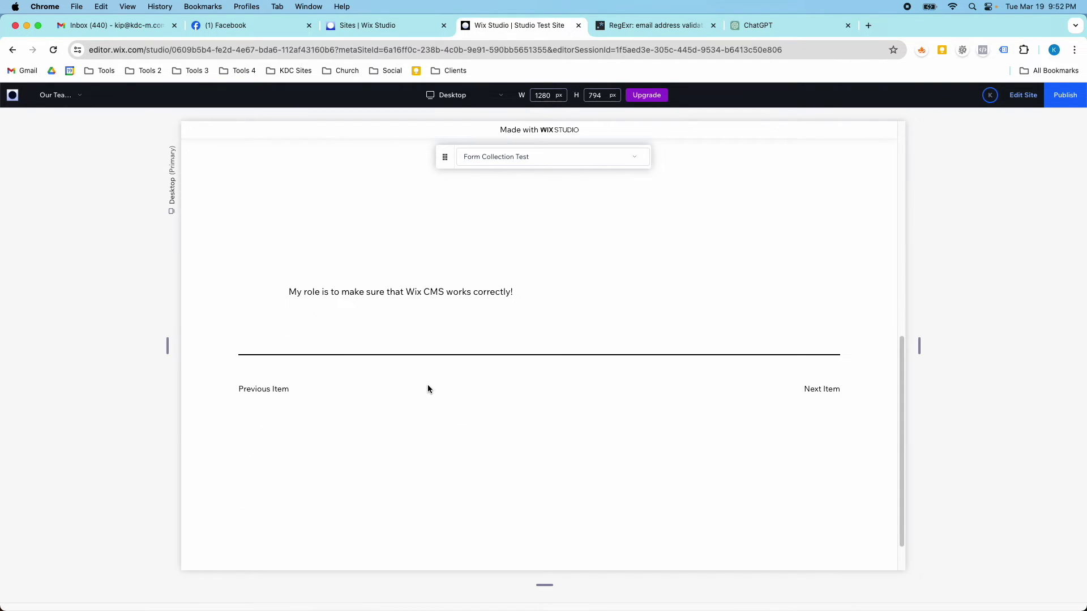
scroll(427, 385, "up", 6)
scroll(426, 381, "down", 8)
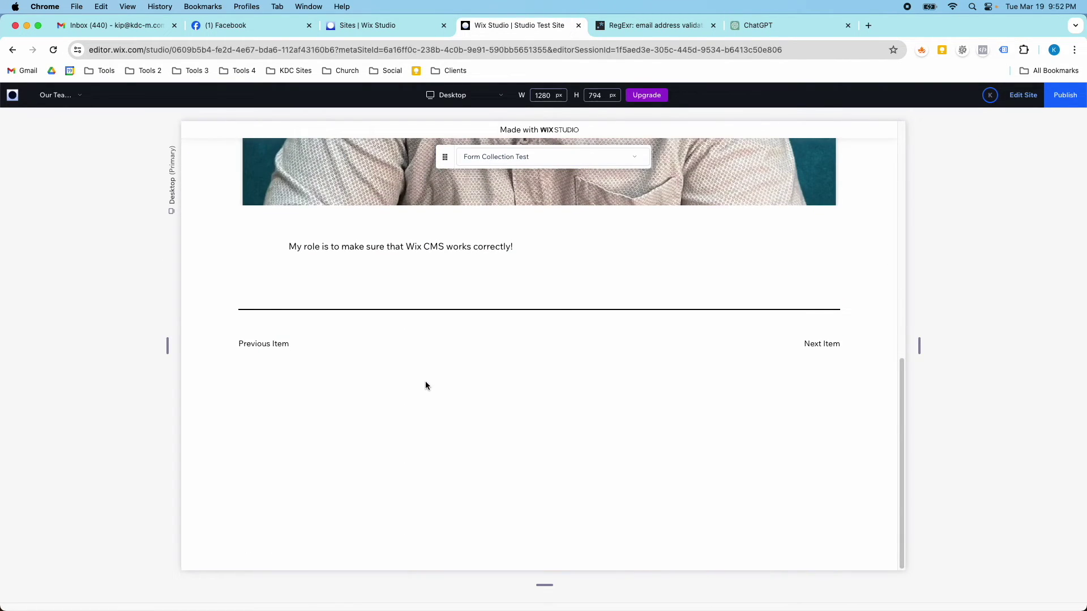
scroll(397, 362, "up", 10)
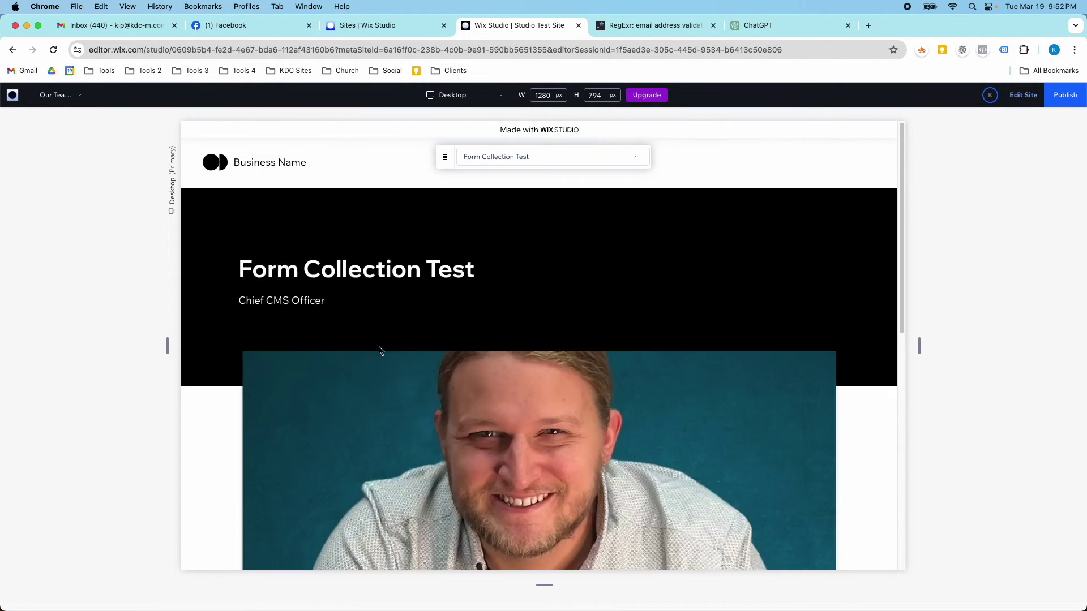
left_click(42, 97)
left_click(43, 120)
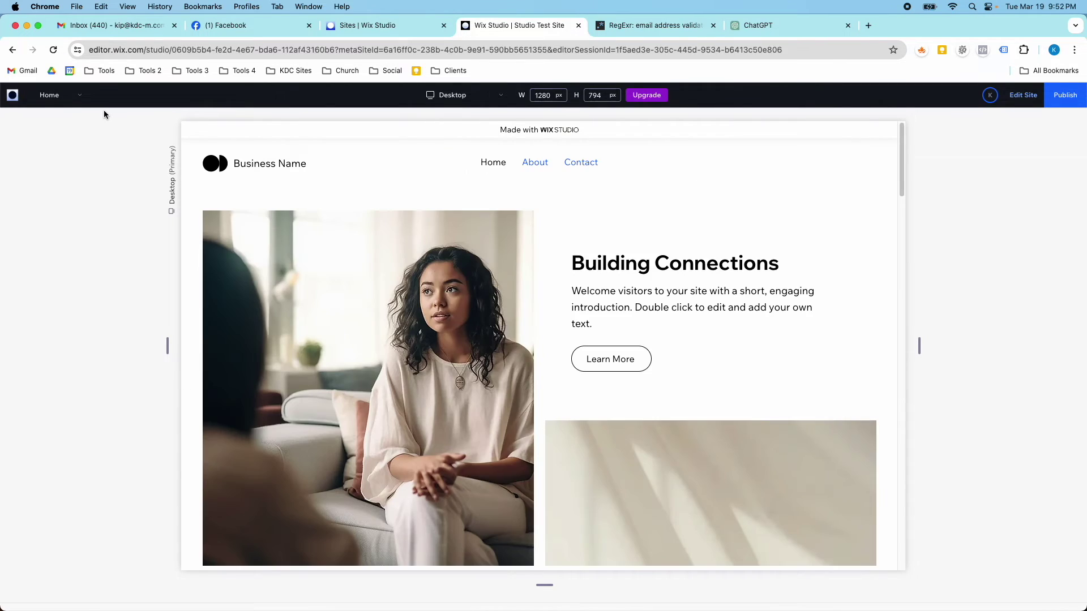
- Exit the preview, open the Team Form page for editing, dismiss the publish prompt, and select the stack holding the form fields
left_click(1011, 96)
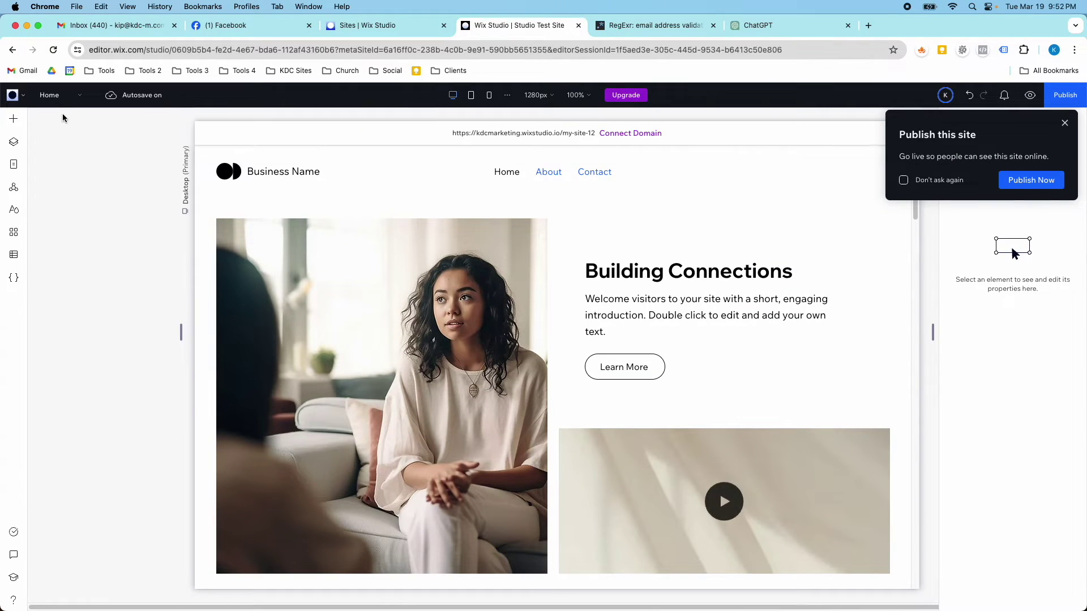
left_click(66, 99)
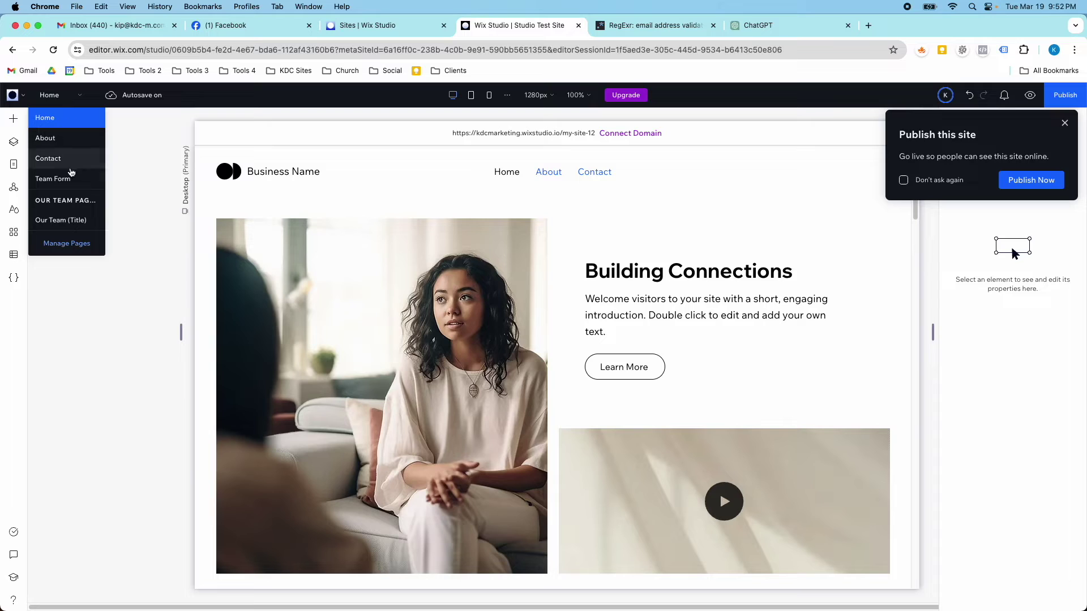
left_click(68, 178)
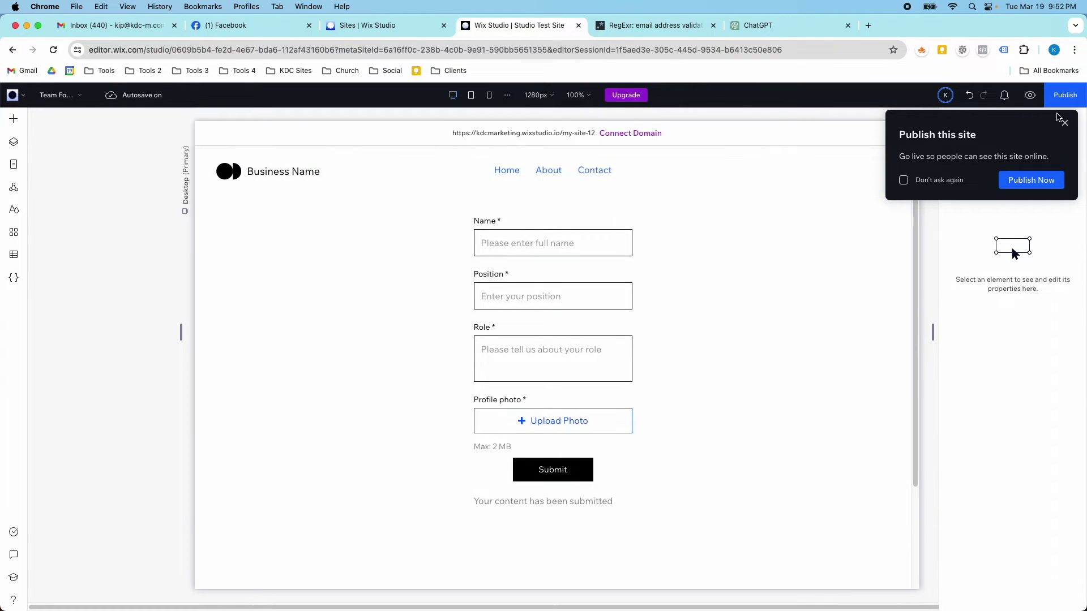
left_click(1064, 123)
left_click(717, 264)
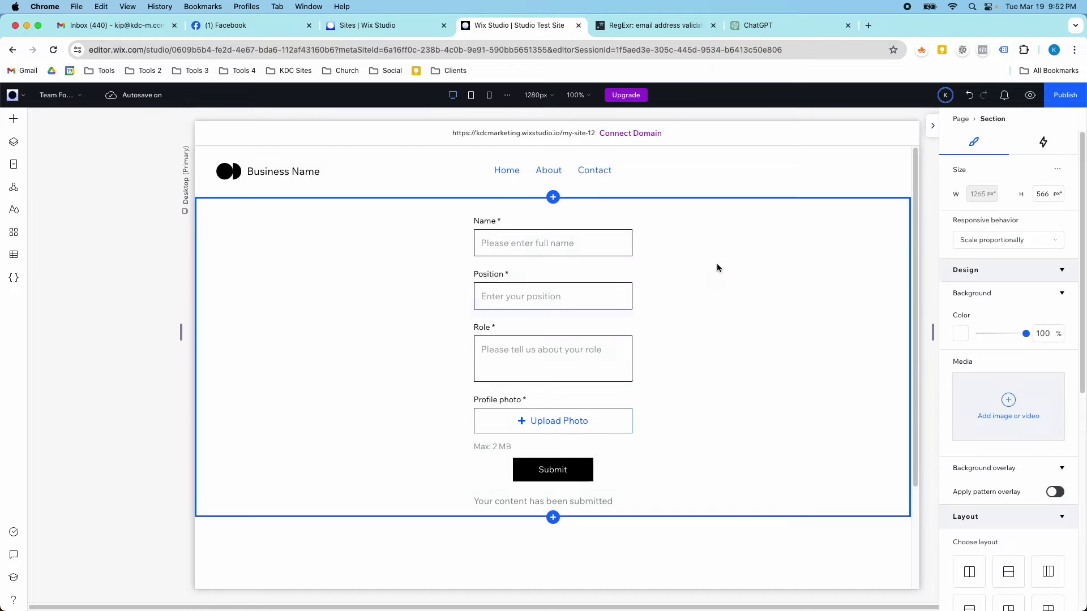
left_click(581, 251)
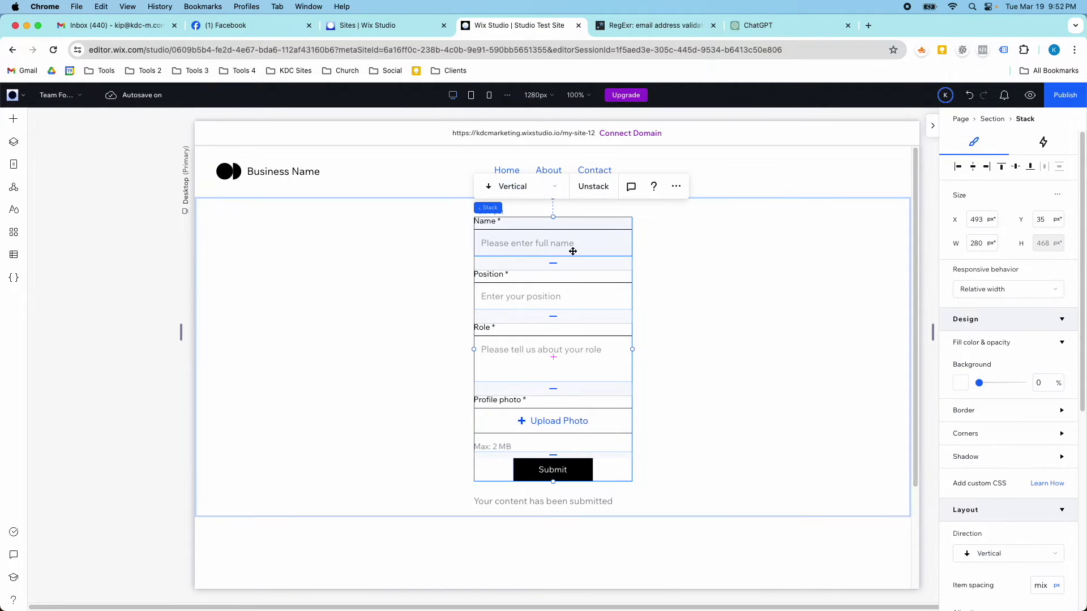
- Review the input elements and the CMS content elements, including Form dataset, that can be added to the page, without adding any
left_click(14, 120)
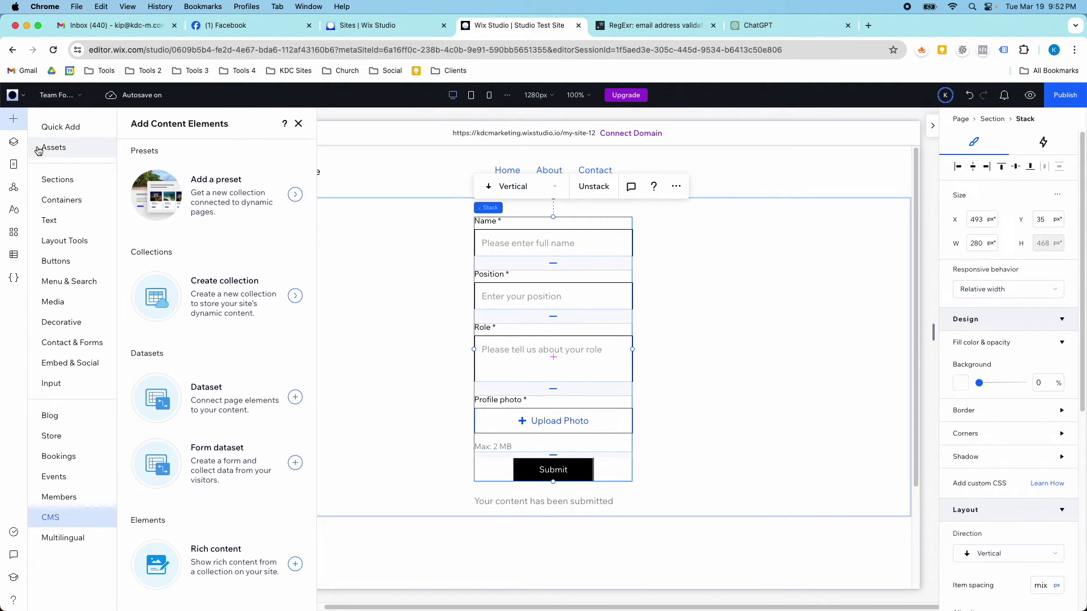
left_click(72, 384)
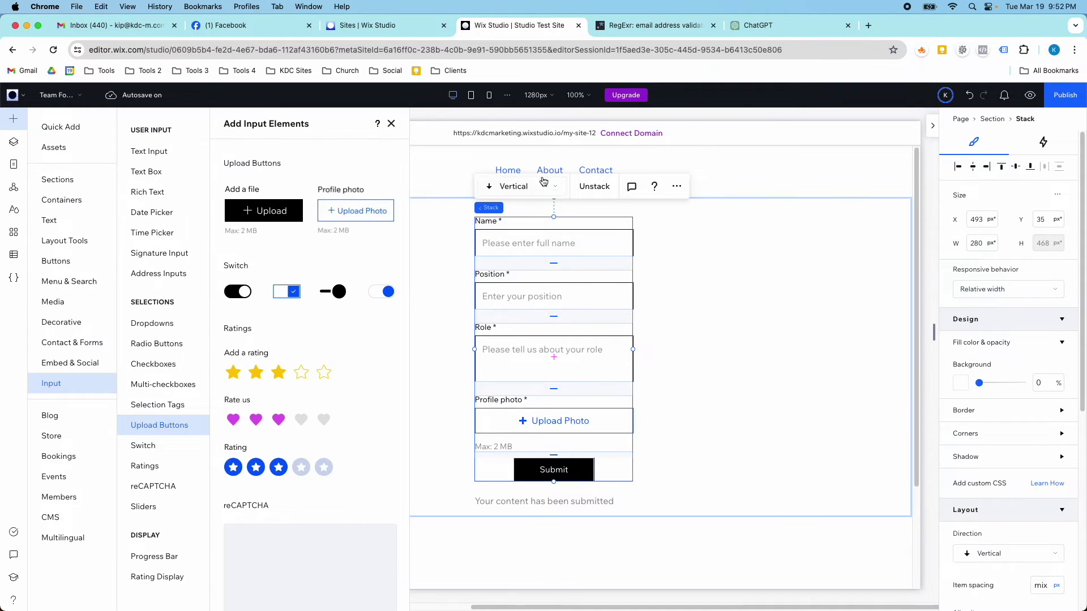
left_click(391, 123)
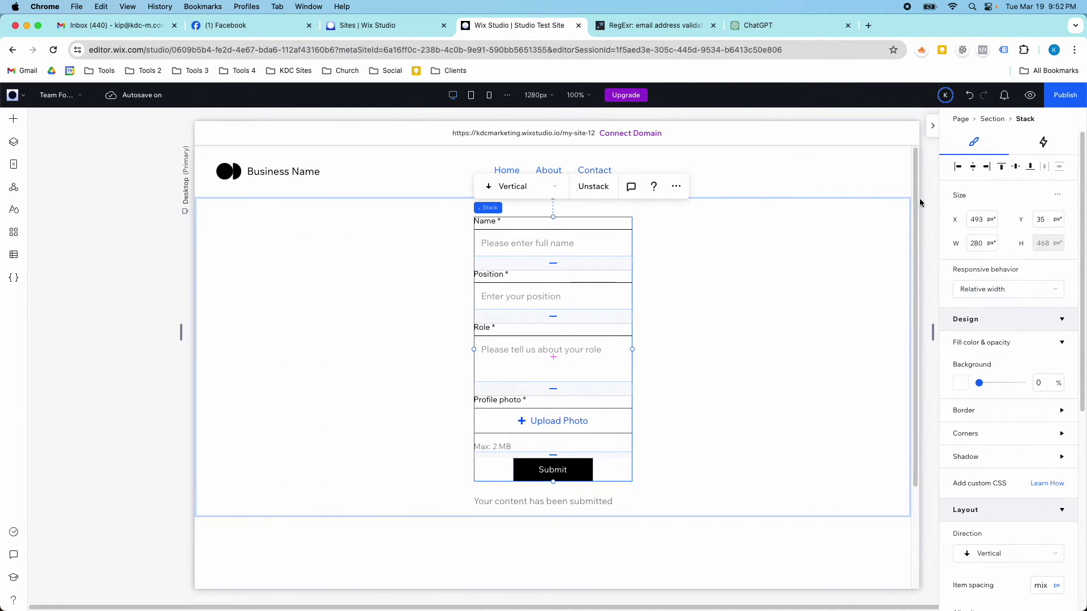
left_click(17, 263)
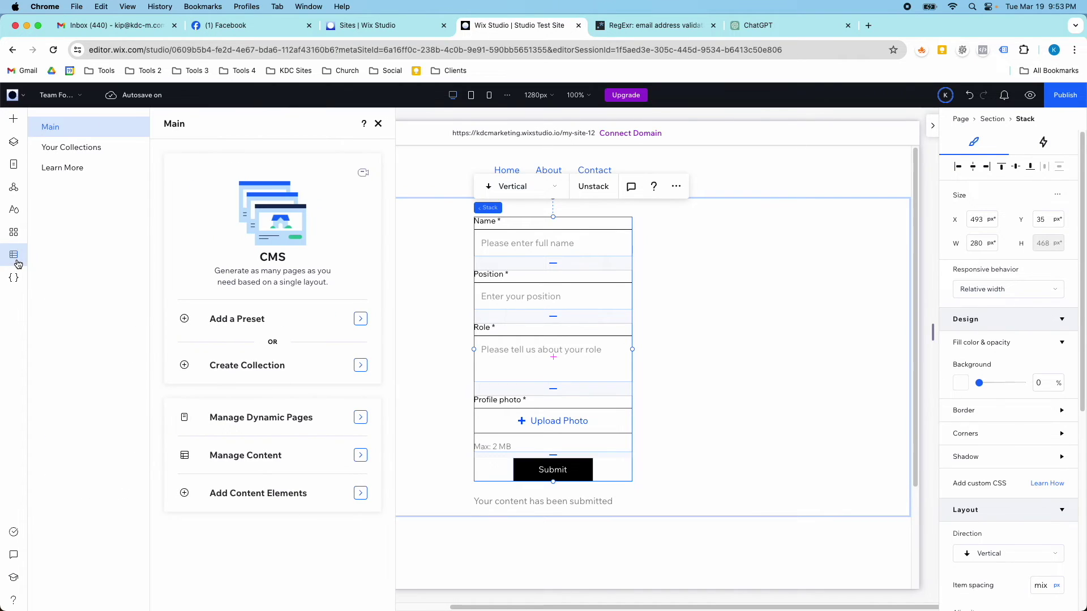
left_click(256, 503)
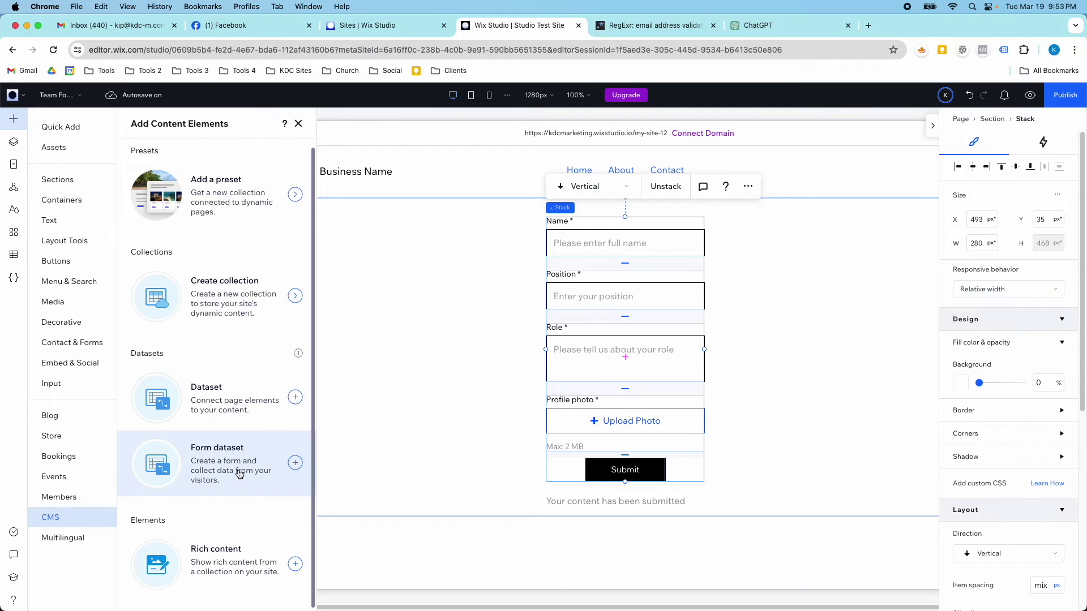
left_click(298, 124)
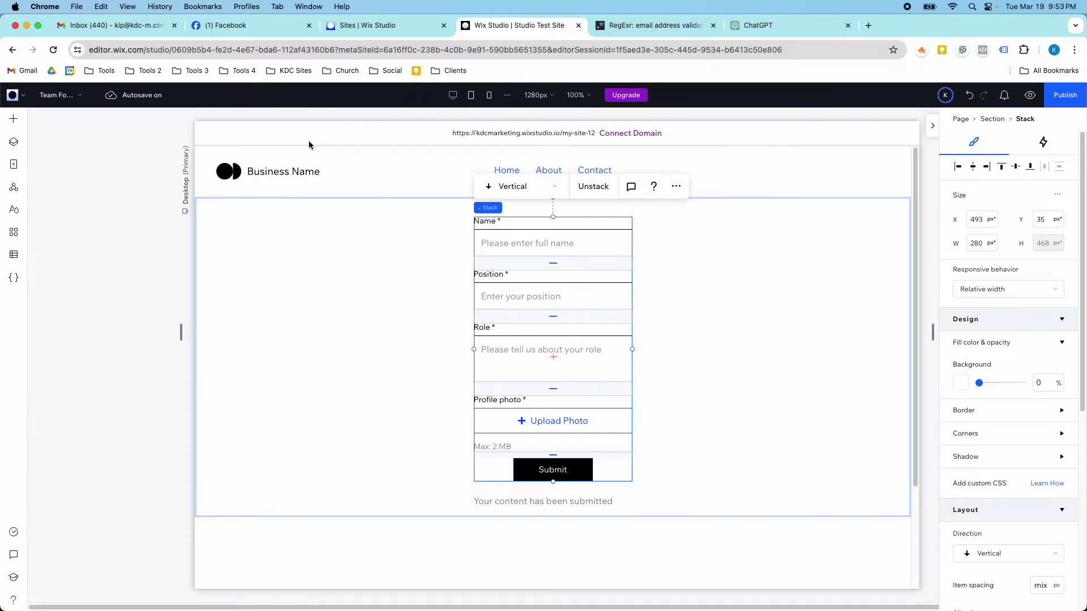
- Examine the dataset connections of the Name input and Submit button, and review the dataset's mode options, keeping Write
left_click(533, 240)
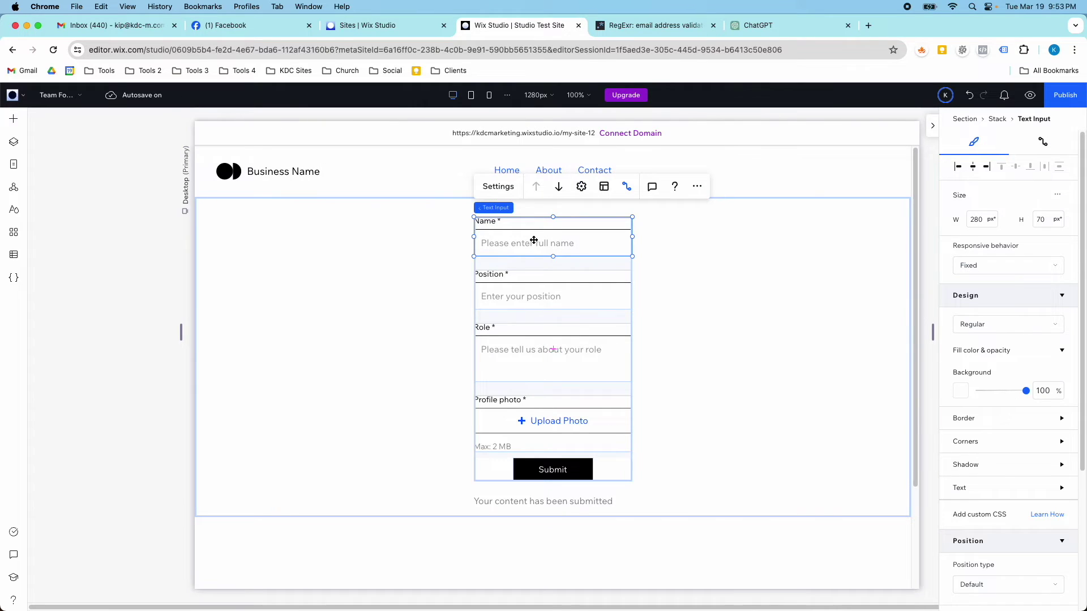
left_click(627, 186)
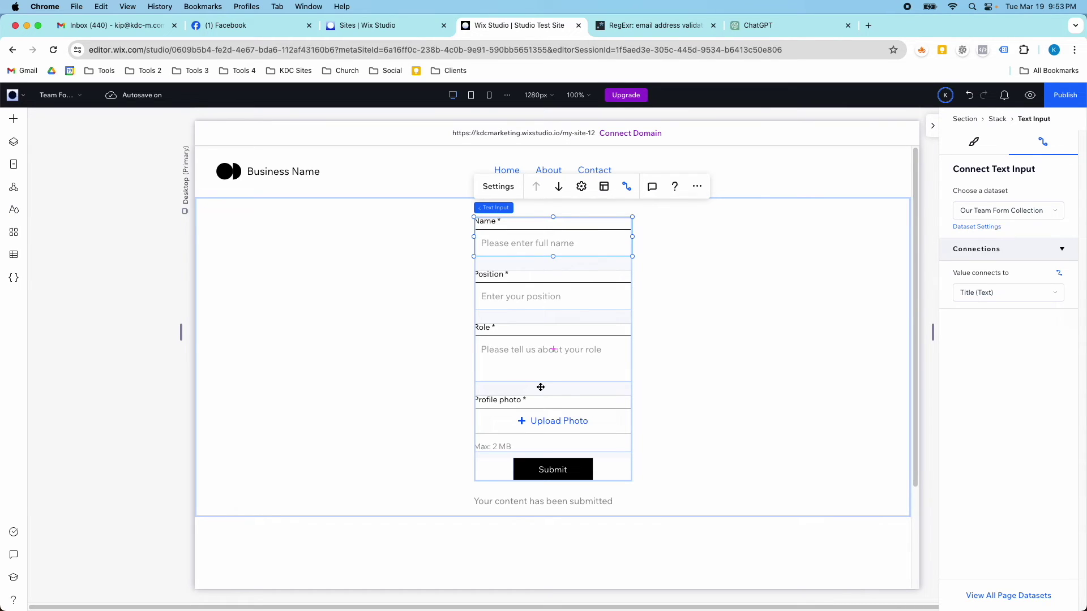
left_click(541, 471)
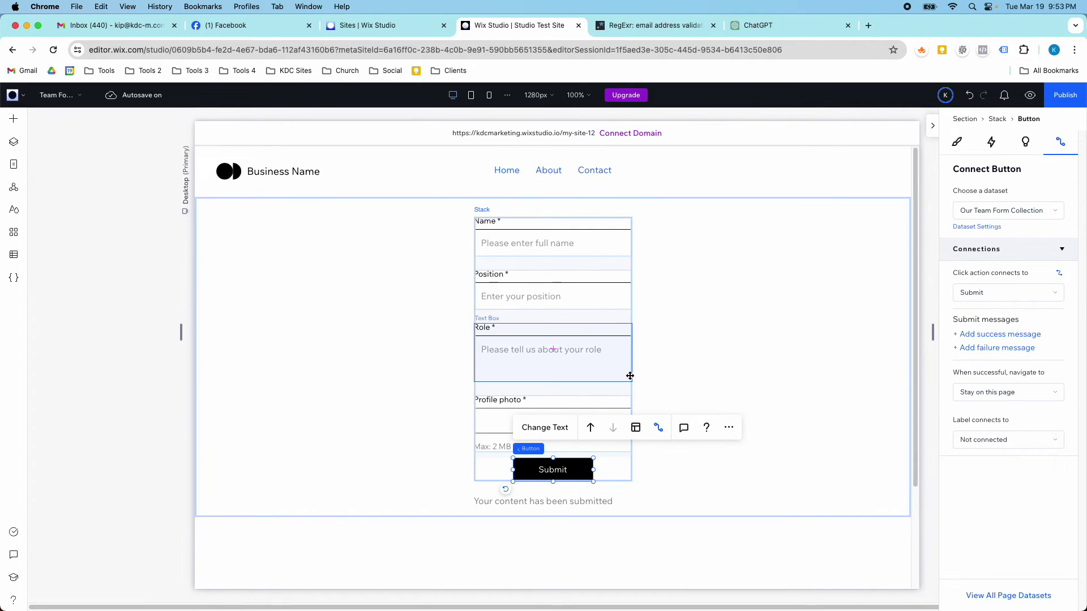
left_click(990, 227)
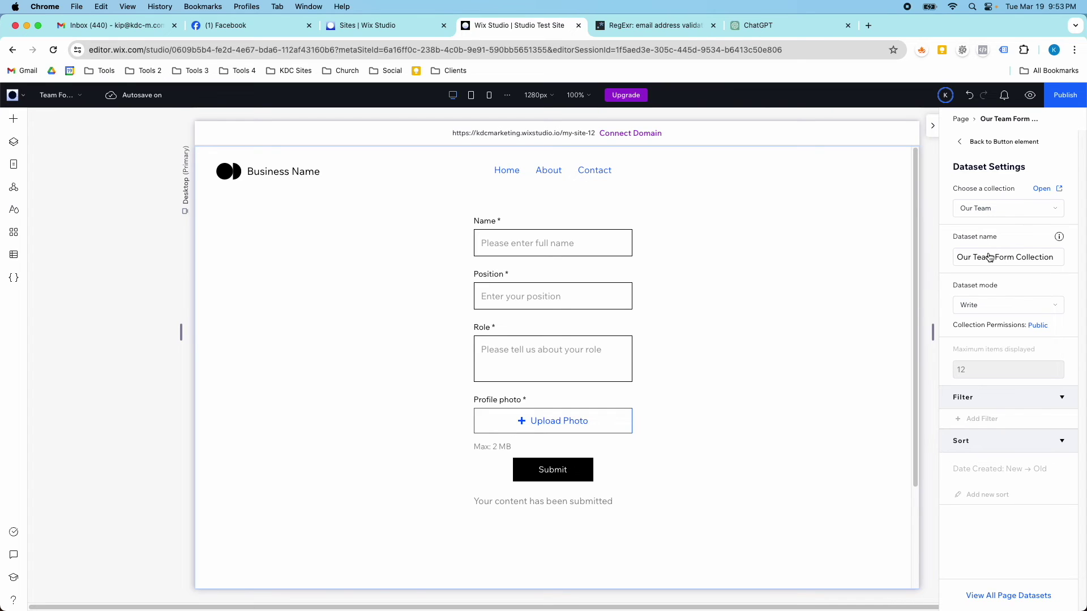
left_click(990, 307)
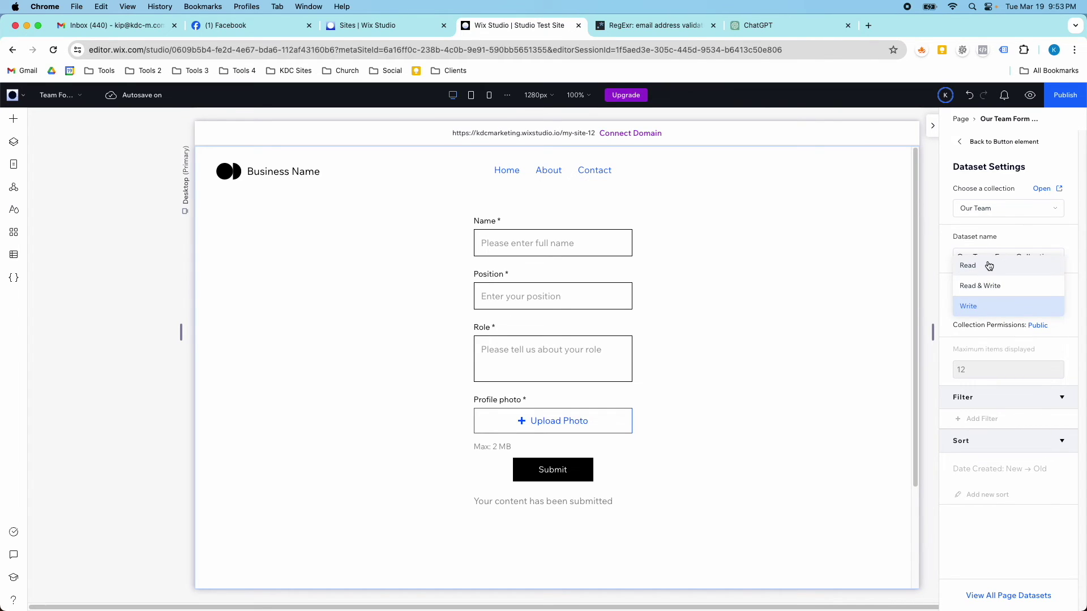
left_click(980, 306)
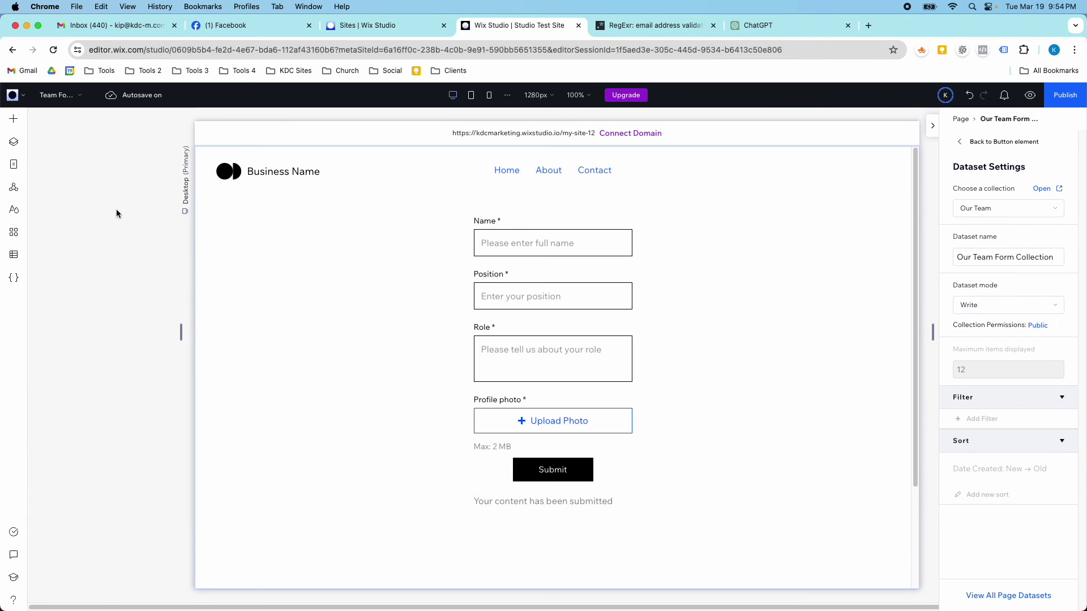
- Open the Our Team collection from the CMS twice to review its items' statuses, closing it each time
left_click(14, 254)
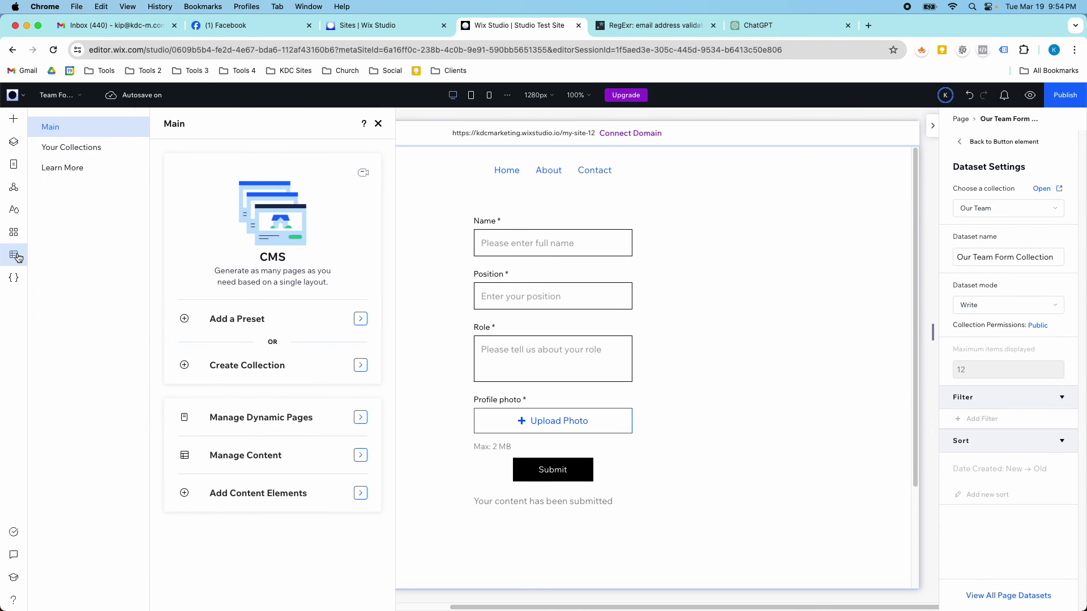
left_click(79, 157)
left_click(212, 198)
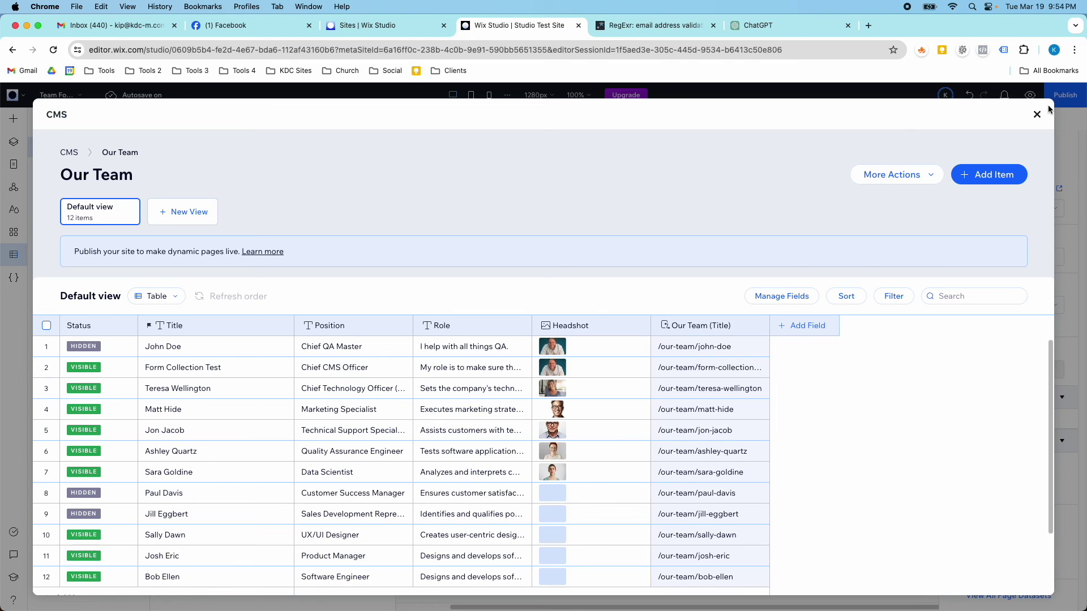
left_click(1037, 114)
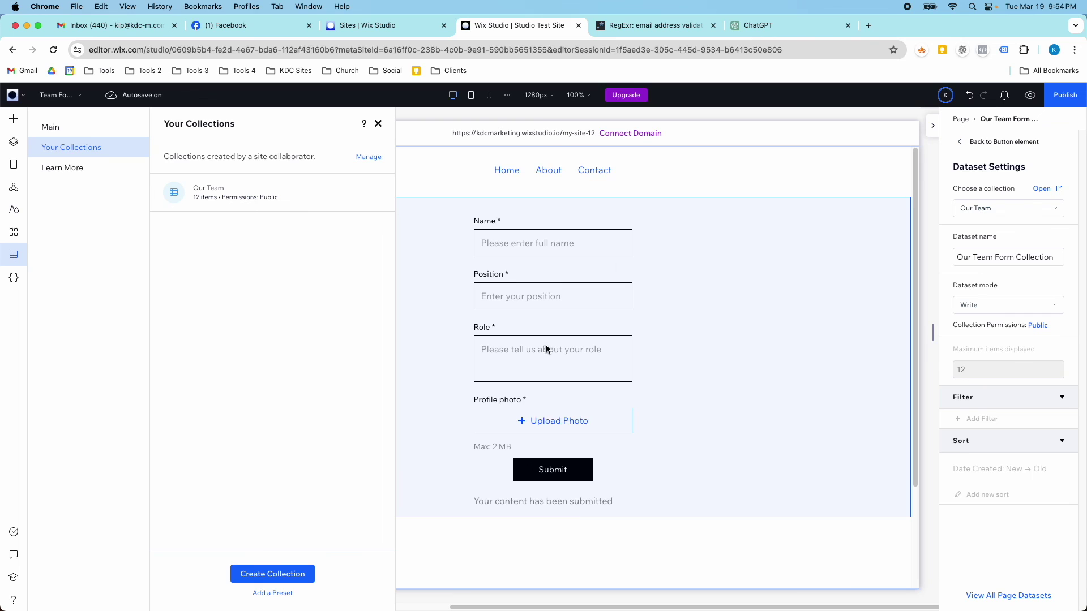
left_click(221, 195)
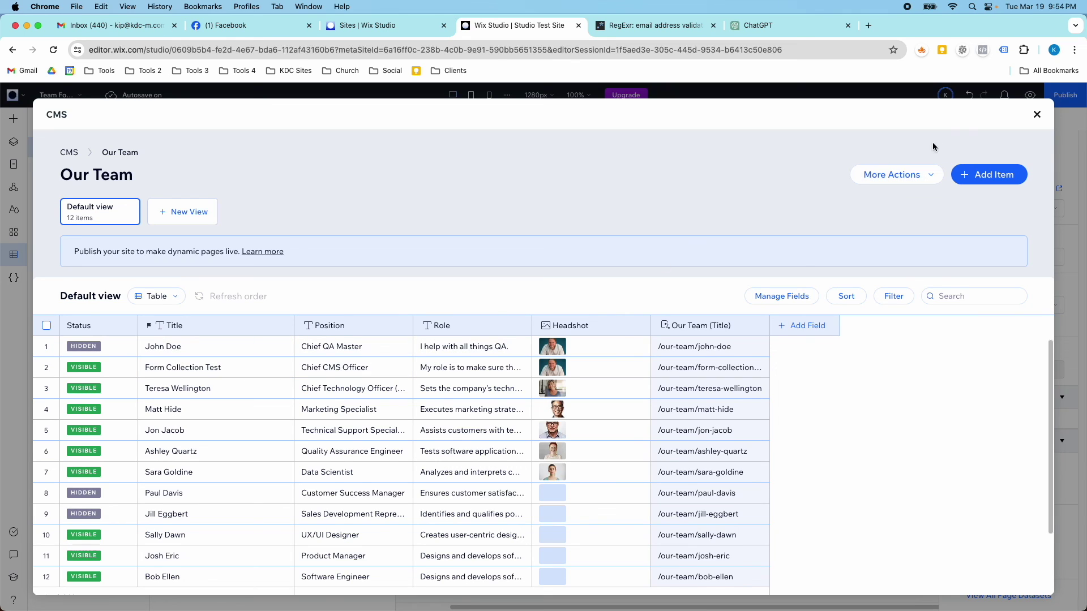
left_click(1036, 114)
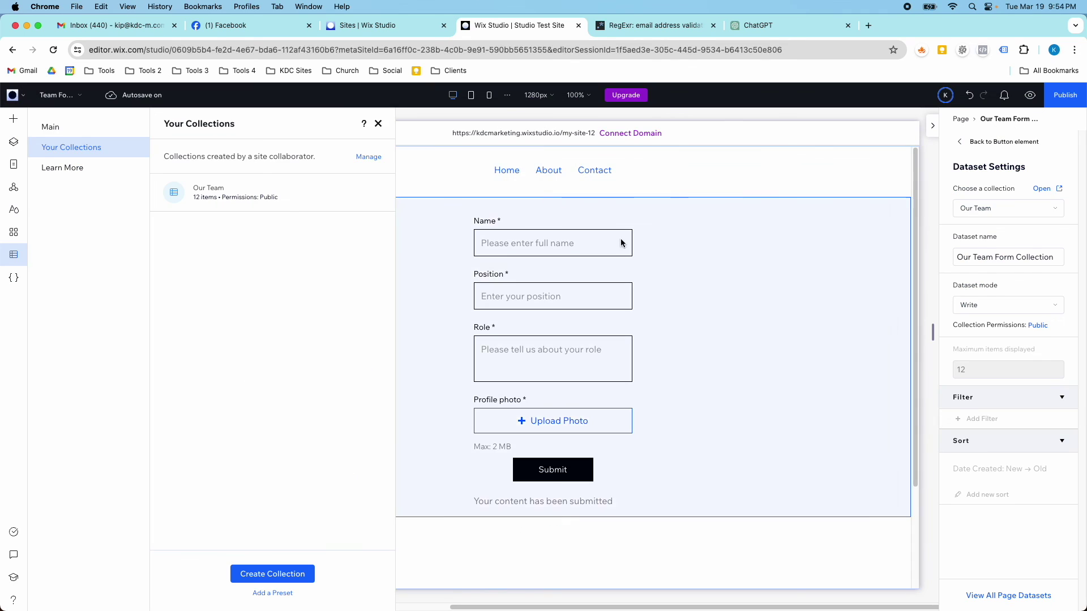